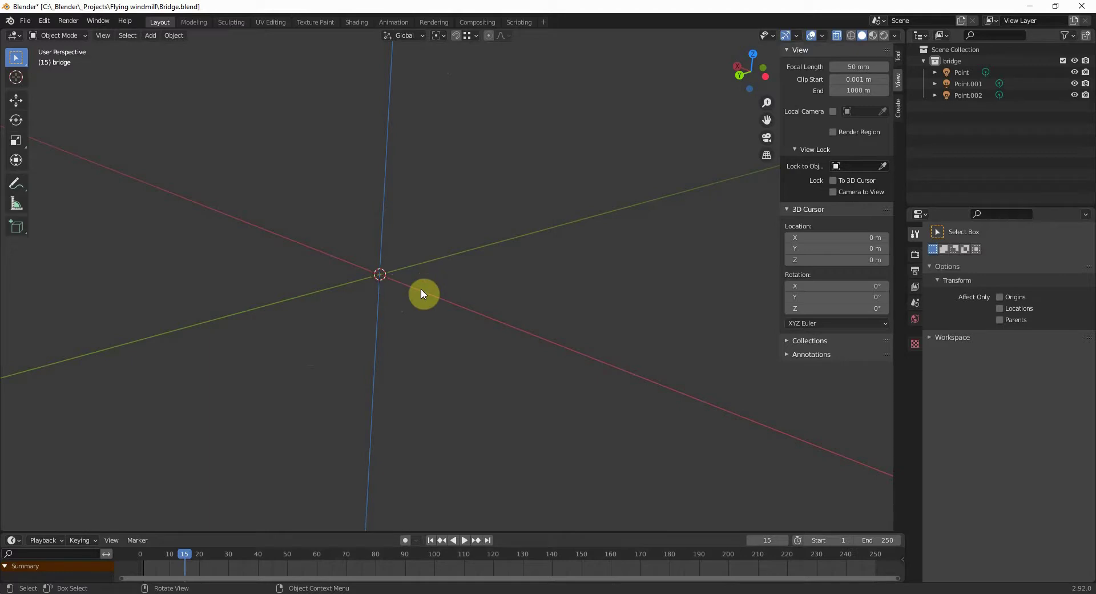
# Frame all three point lights, orbit to look down on the scene, and bring up the Add menu.
pyautogui.hotkey('shift', 'c')
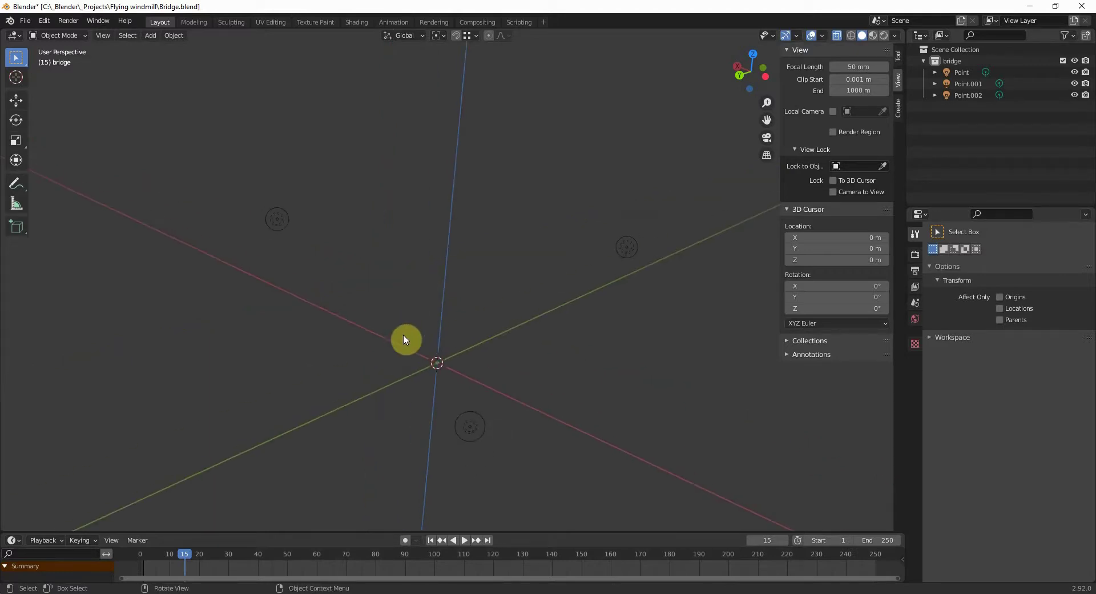
pyautogui.moveTo(436, 394); pyautogui.dragTo(425, 321, button='middle')
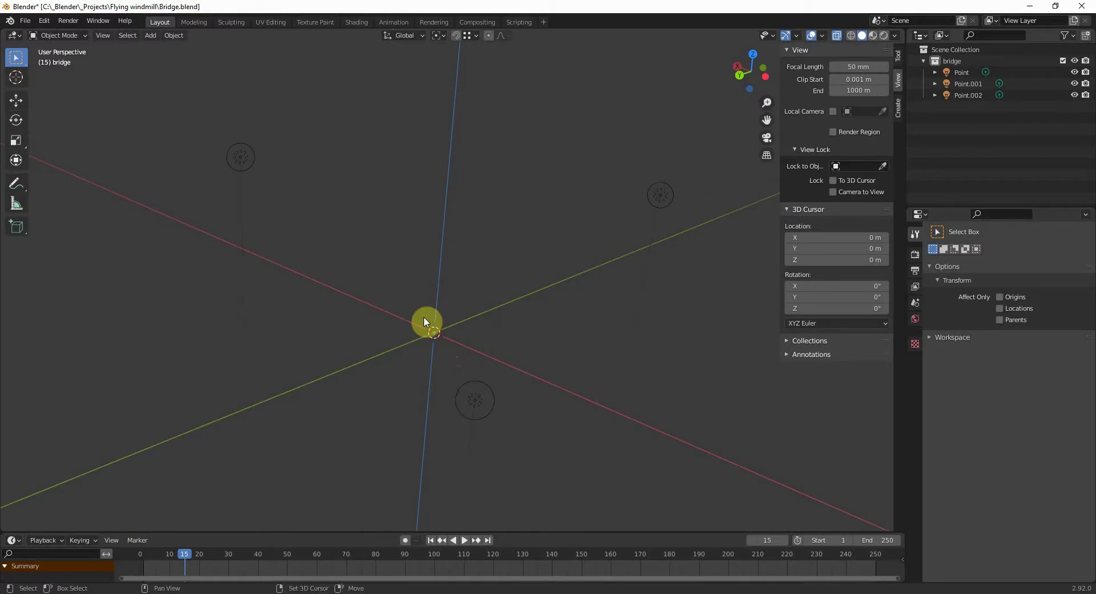
pyautogui.hotkey('shift', 'a')
pyautogui.moveTo(423, 319)
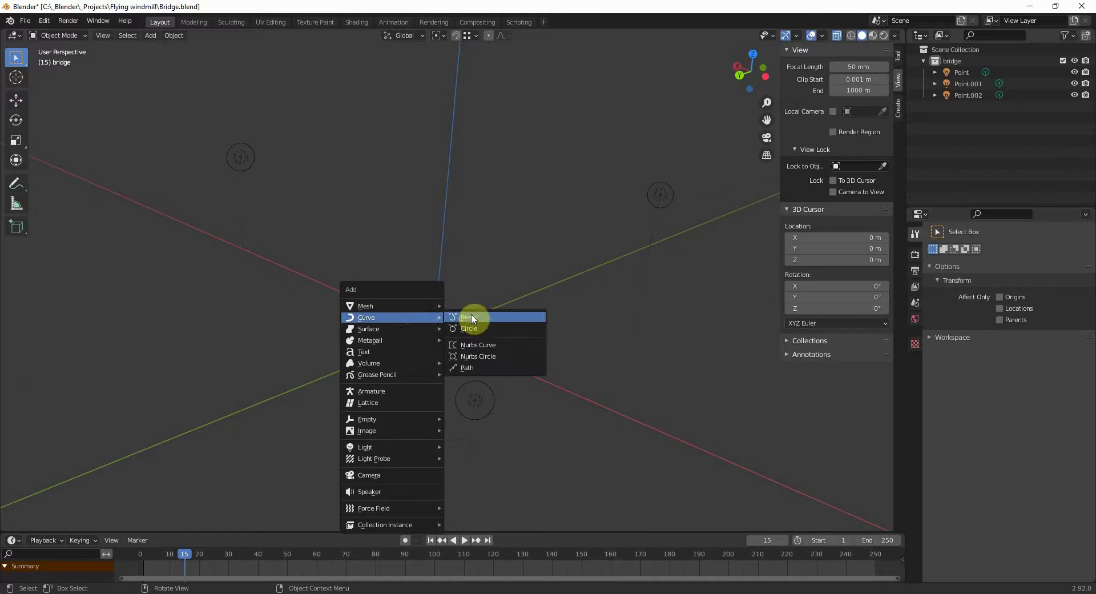
# Add a NurbsPath at the origin and delete two end control points, shortening it to 2 m.
pyautogui.click(475, 369)
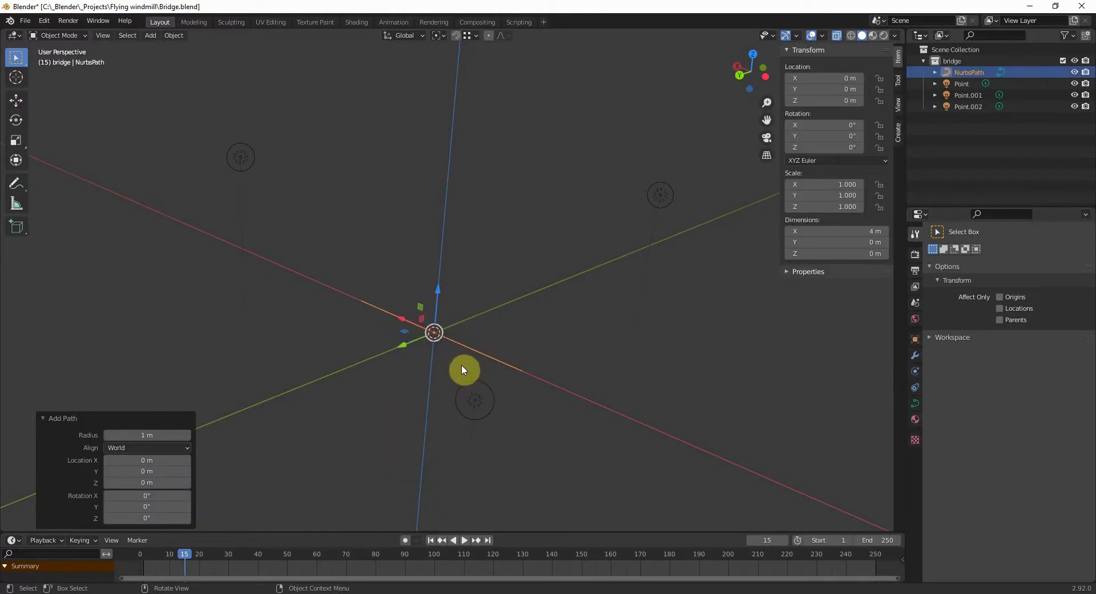
pyautogui.press('Tab')
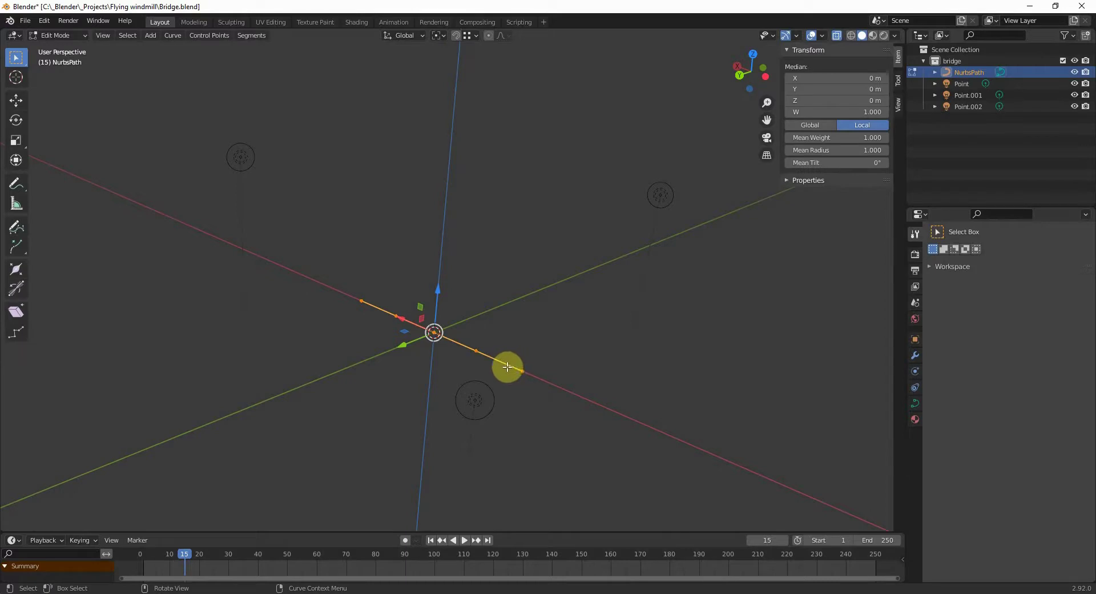
pyautogui.click(556, 331)
pyautogui.moveTo(556, 330); pyautogui.dragTo(458, 394)
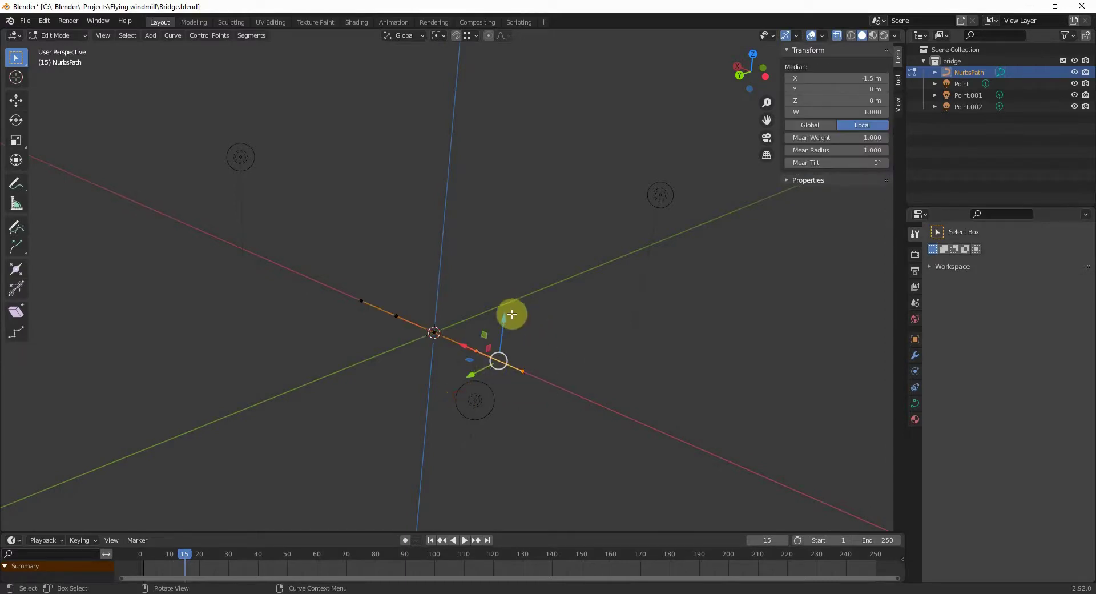
pyautogui.press('x')
pyautogui.click(512, 313)
pyautogui.press('Tab')
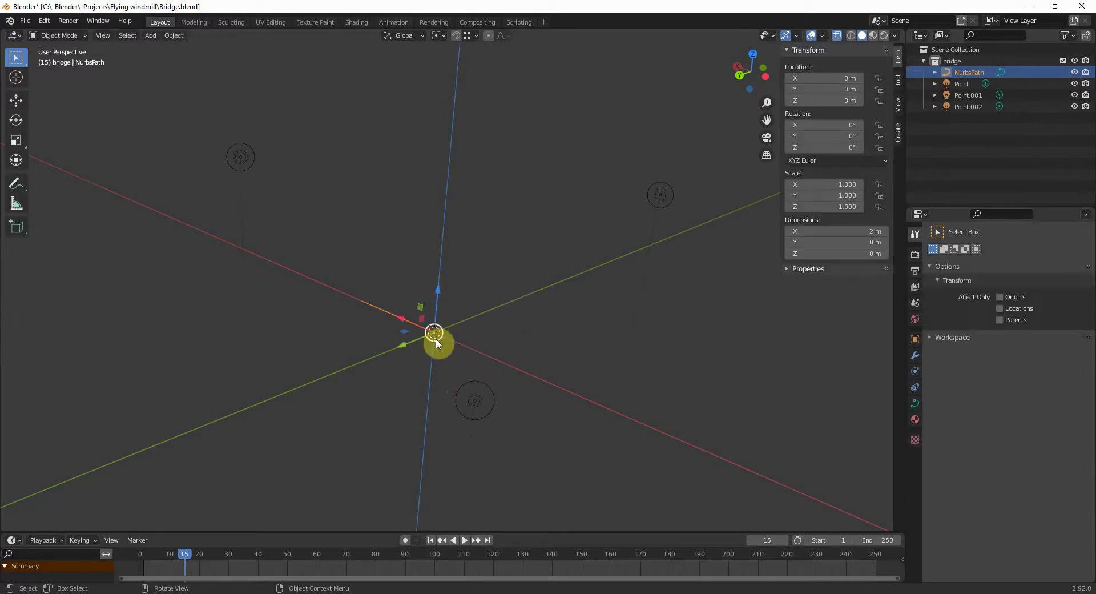
# Enable Soft Body physics on the NurbsPath with default stiffness 0.500 and goal 0.700.
pyautogui.moveTo(429, 336); pyautogui.dragTo(458, 413, button='middle')
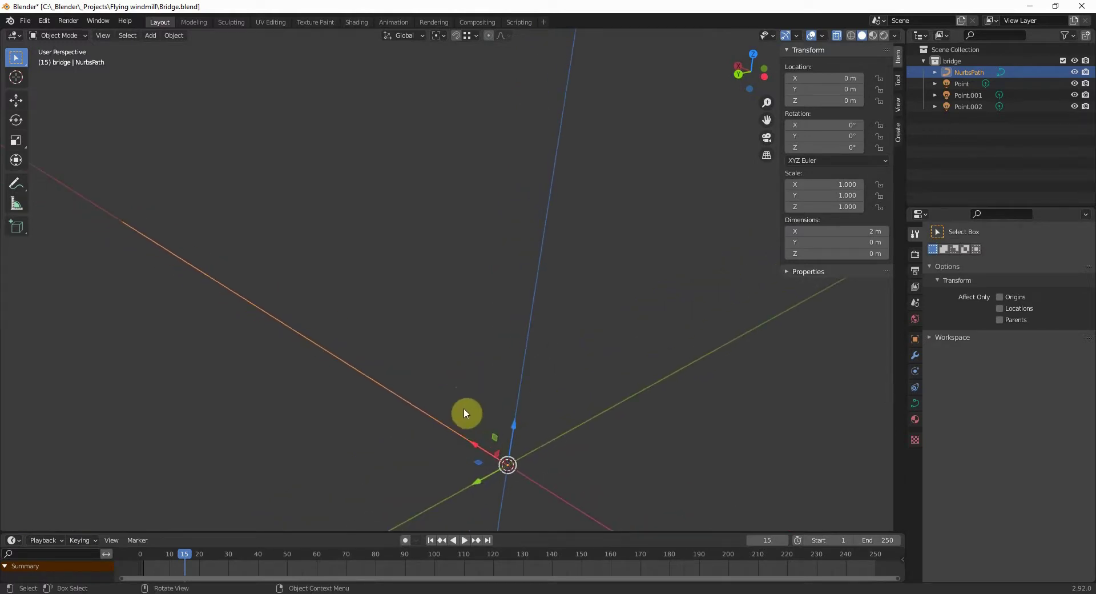
pyautogui.press('Tab')
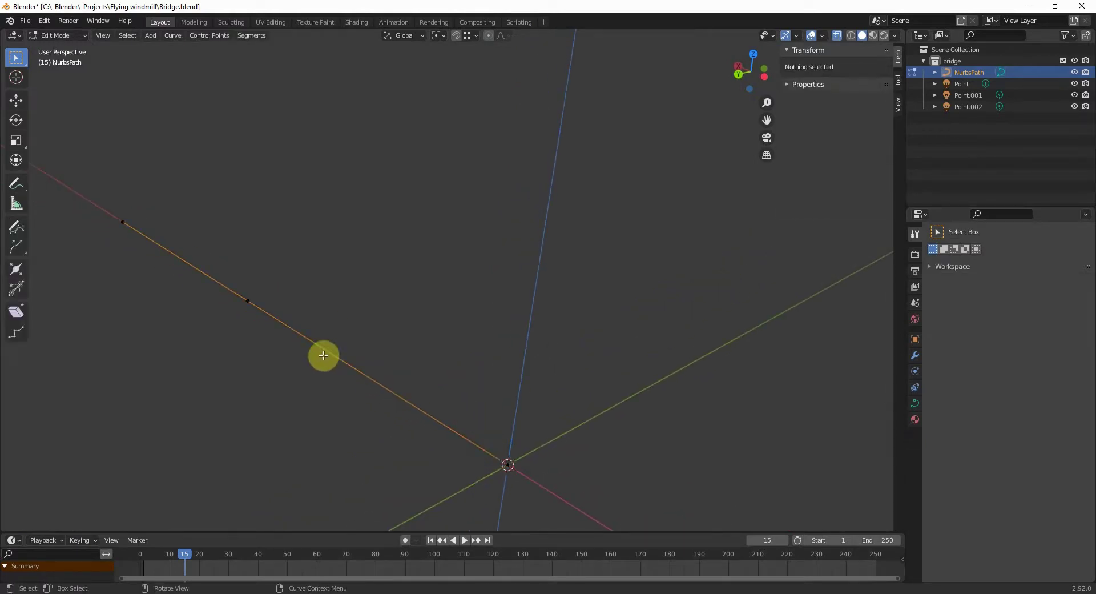
pyautogui.press('Tab')
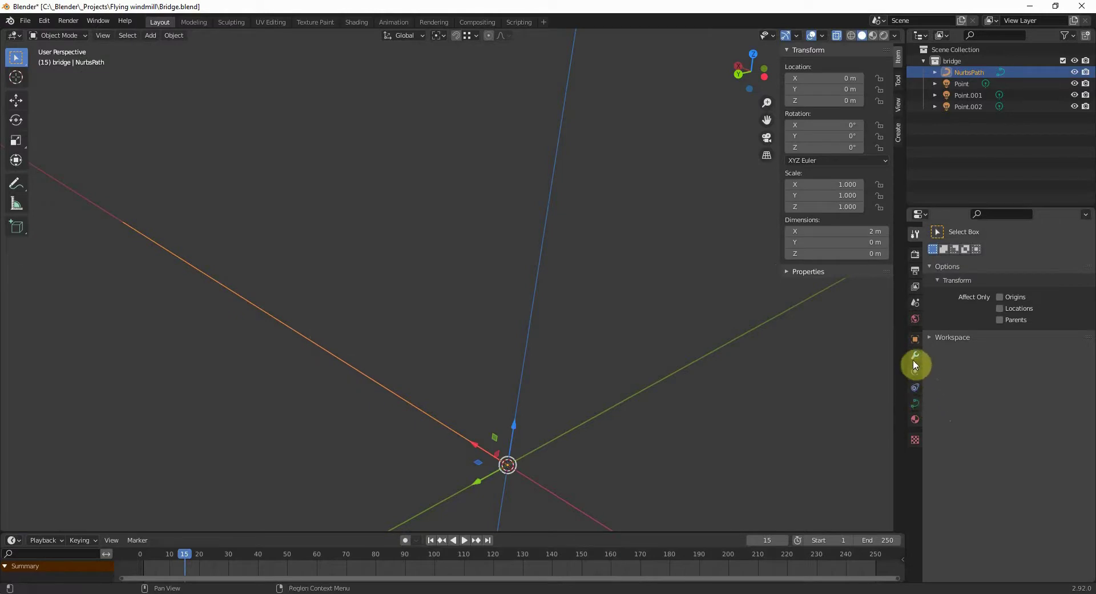
pyautogui.click(917, 406)
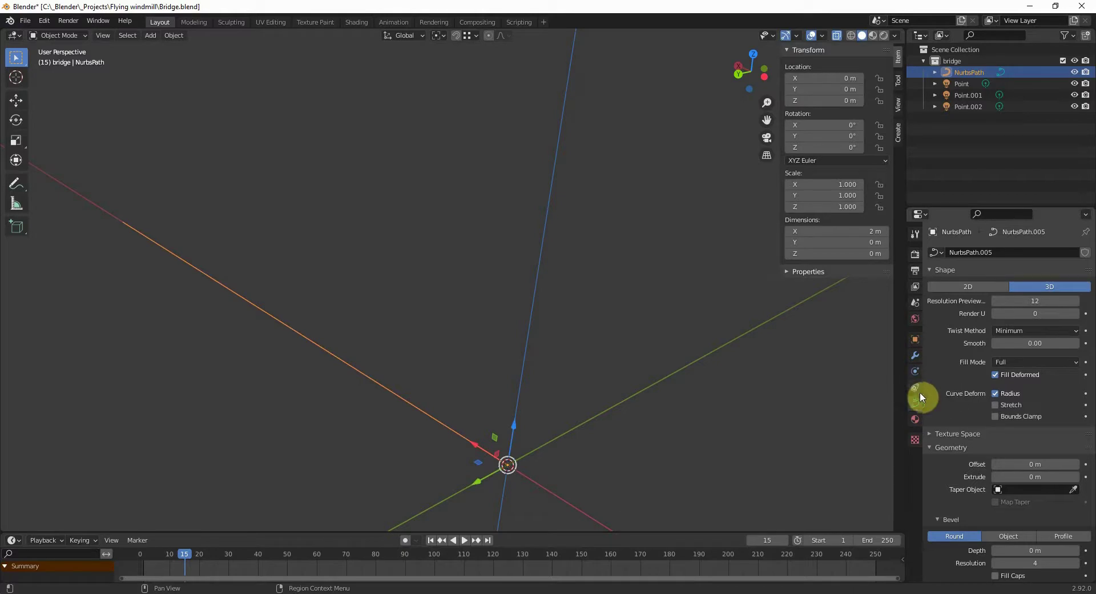
pyautogui.click(915, 372)
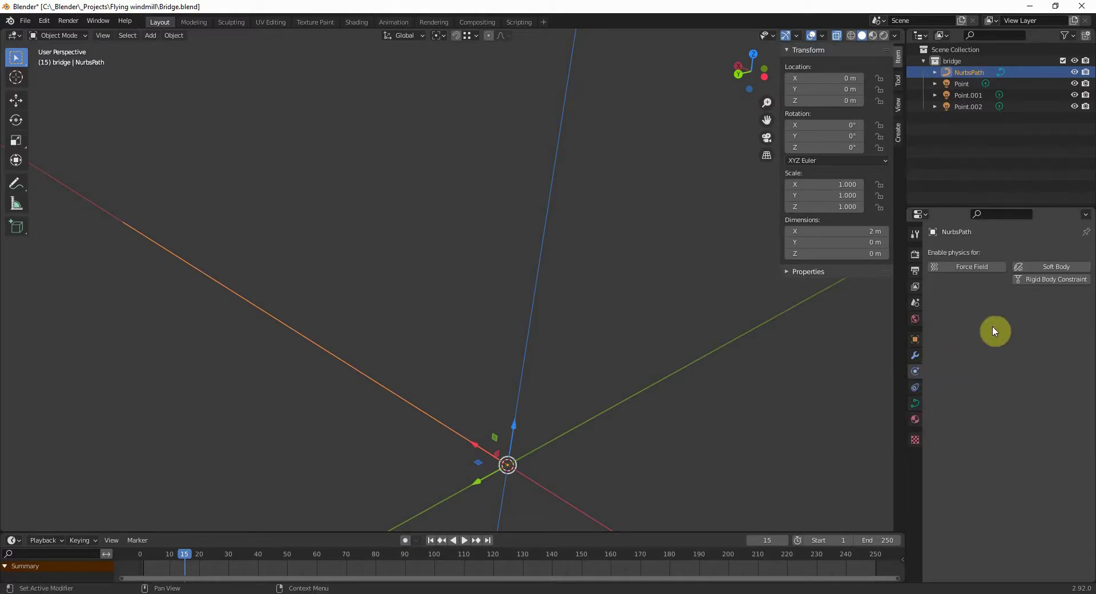
pyautogui.click(1053, 268)
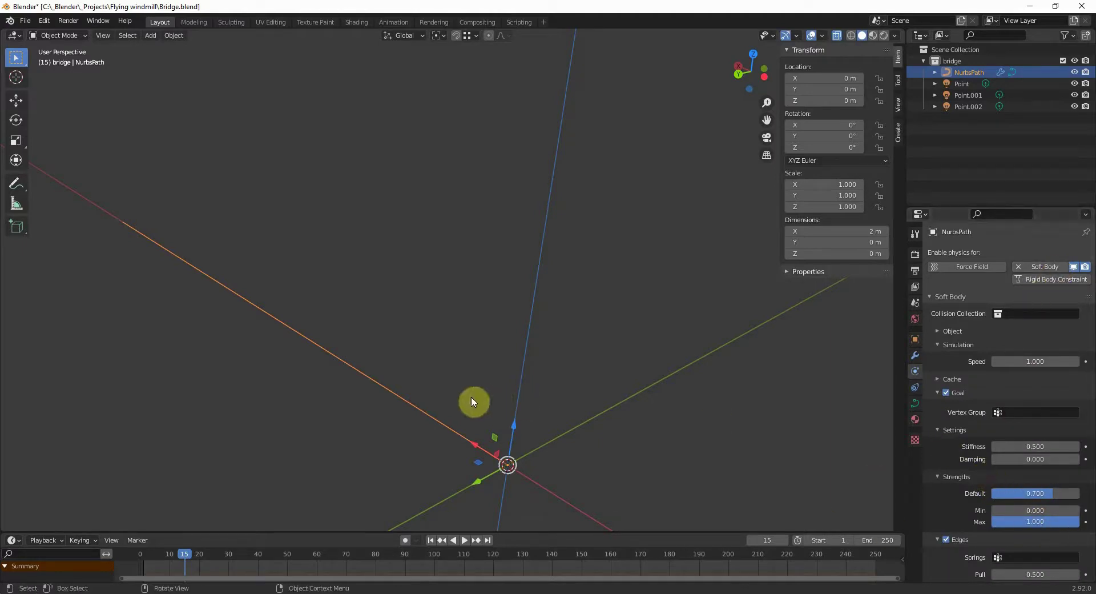
# Lower the goal weight of the control point at X 1 m to 0.010.
pyautogui.press('Tab')
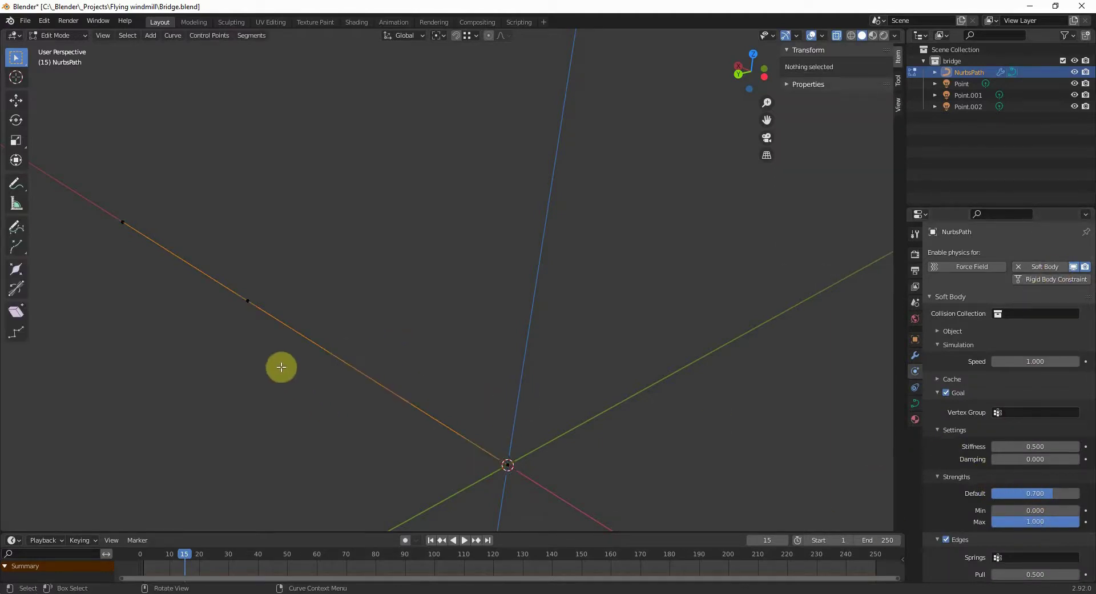
pyautogui.click(248, 301)
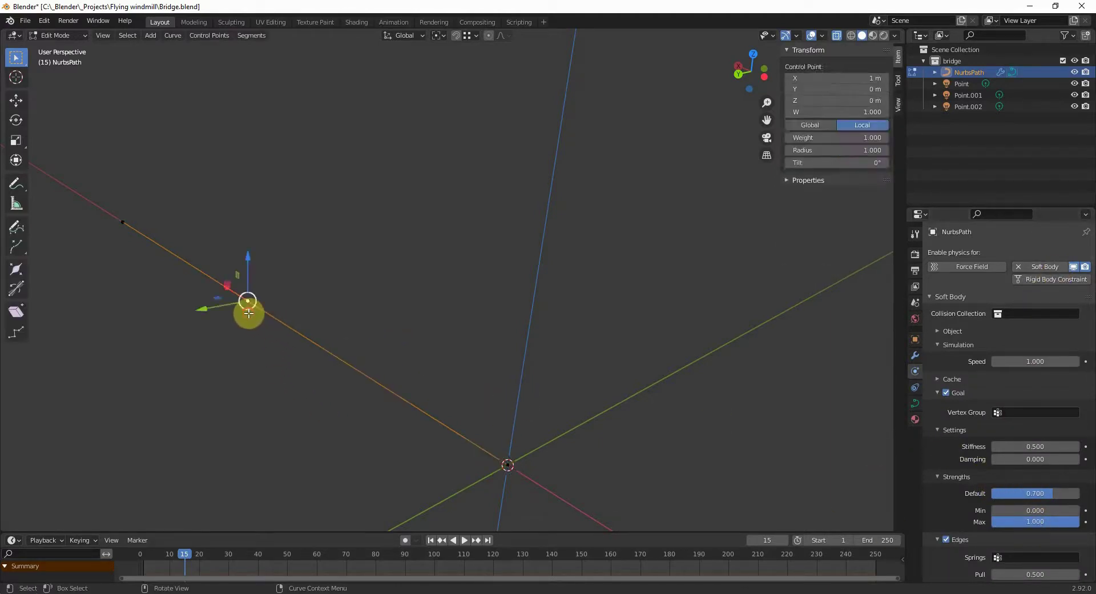
pyautogui.click(823, 138)
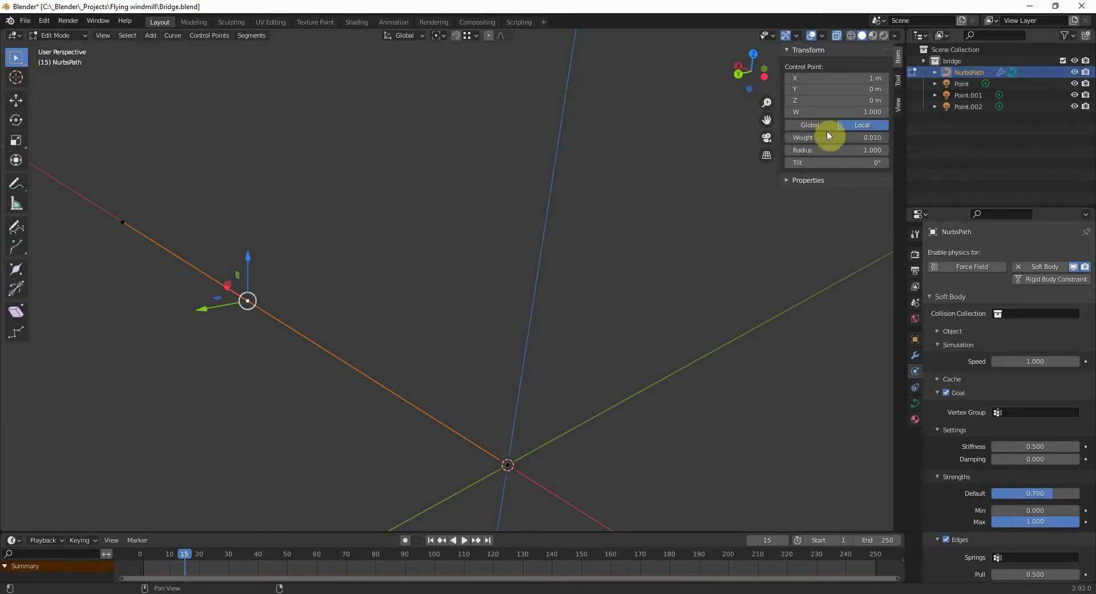
pyautogui.keyDown('shift'); pyautogui.moveTo(372, 387); pyautogui.dragTo(538, 331, button='middle'); pyautogui.keyUp('shift')
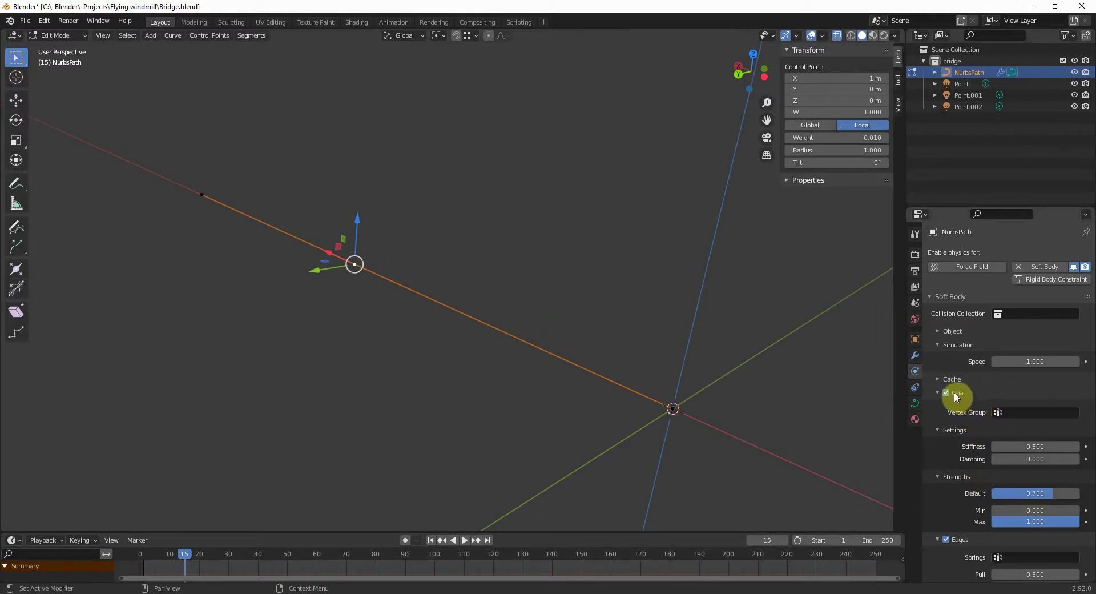
# Set the soft body simulation speed to 0.7 and the goal Default strength to 1.000.
pyautogui.click(1033, 358)
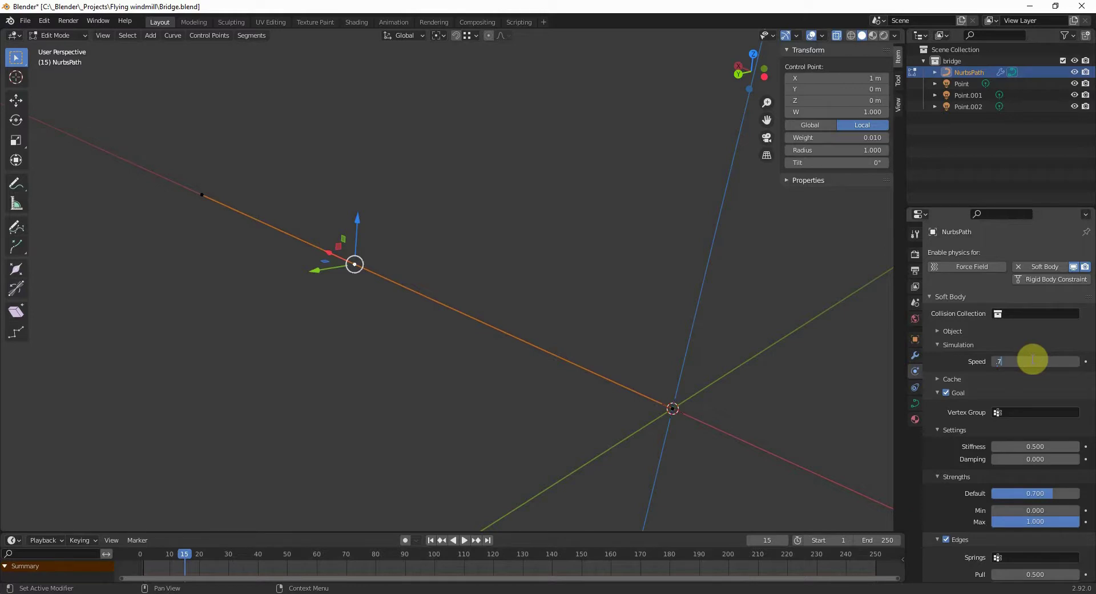
pyautogui.write('.7')
pyautogui.press('Return')
pyautogui.scroll(-3, 1001, 403)
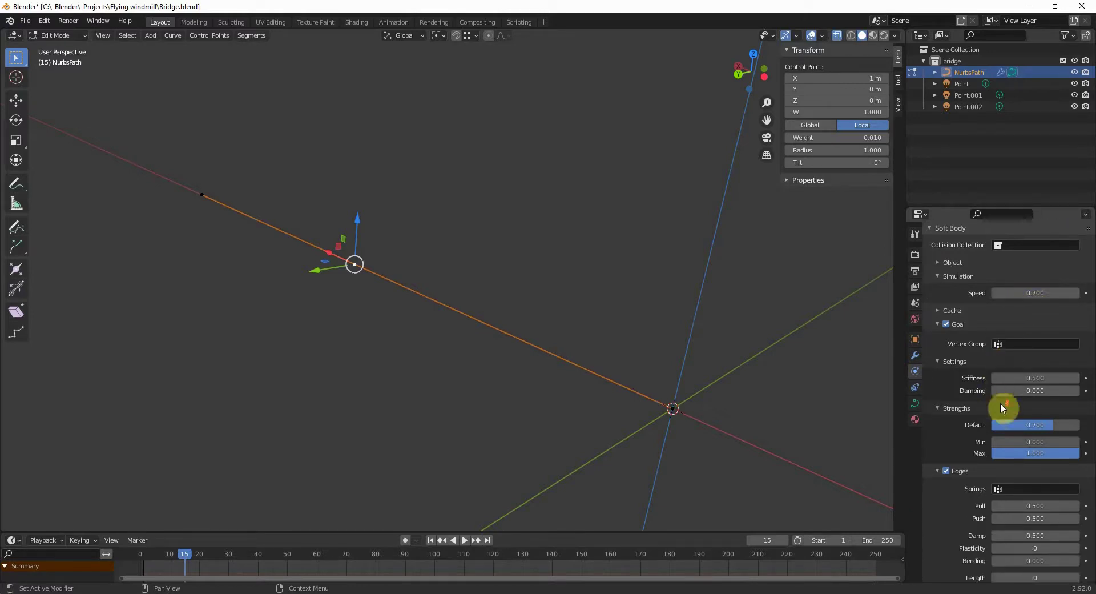
pyautogui.moveTo(1001, 424); pyautogui.dragTo(1083, 429)
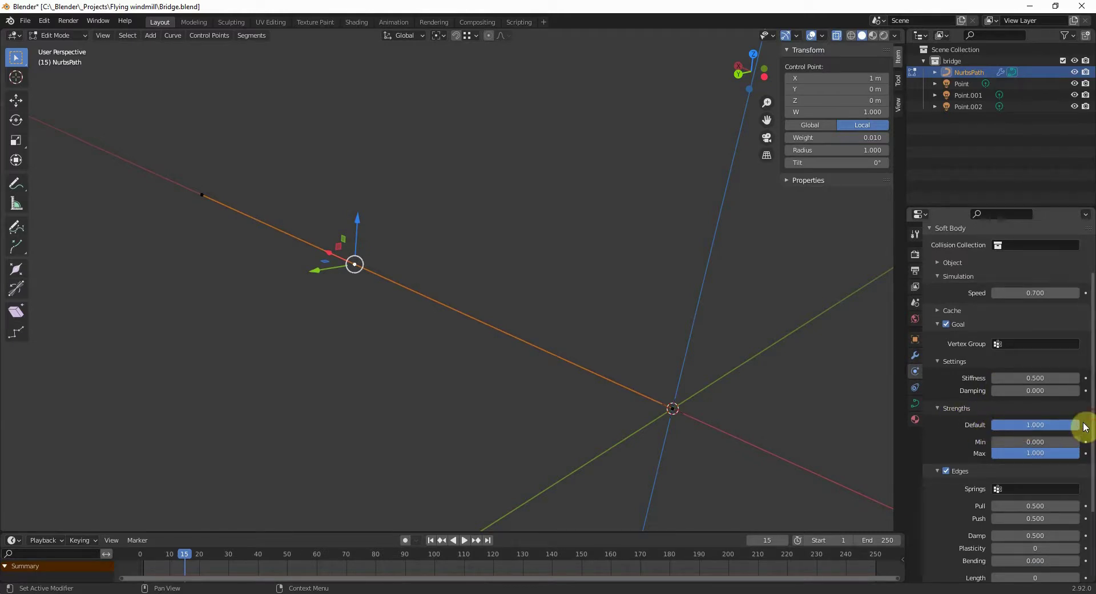
# Set the soft body edge Pull and Push values to 0.950.
pyautogui.scroll(-2, 1022, 445)
pyautogui.doubleClick(1028, 460)
pyautogui.write('0.5')
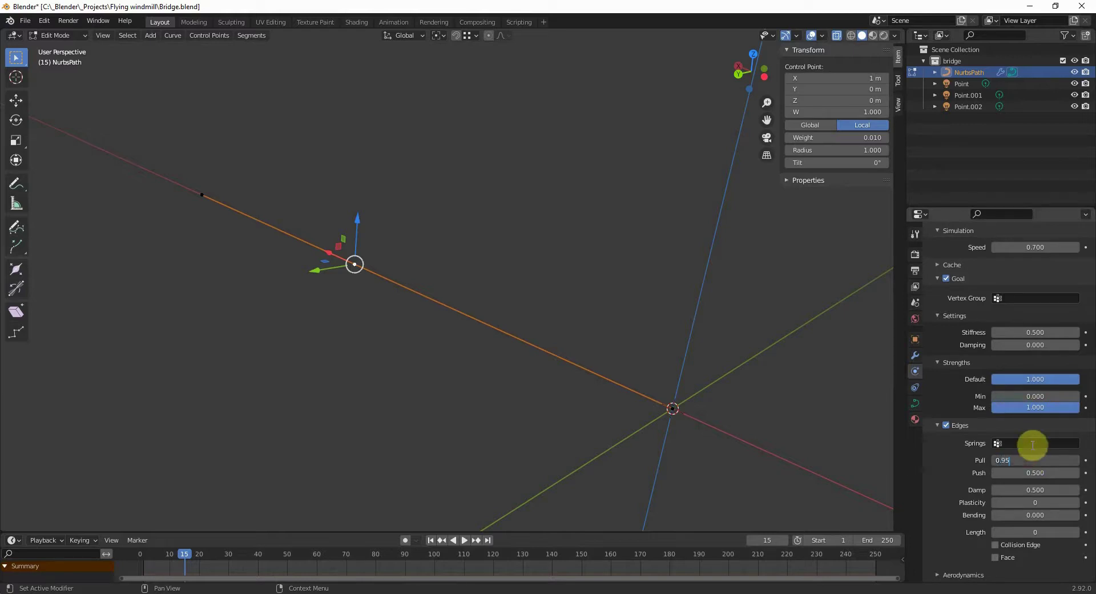
pyautogui.doubleClick(1037, 474)
pyautogui.write('0.5')
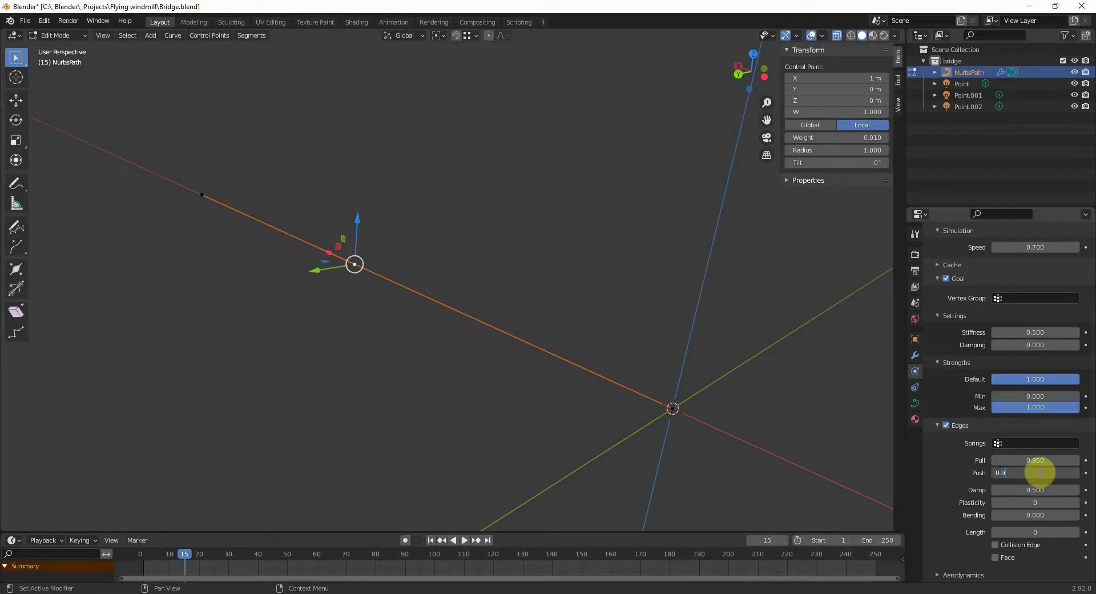
pyautogui.press('Return')
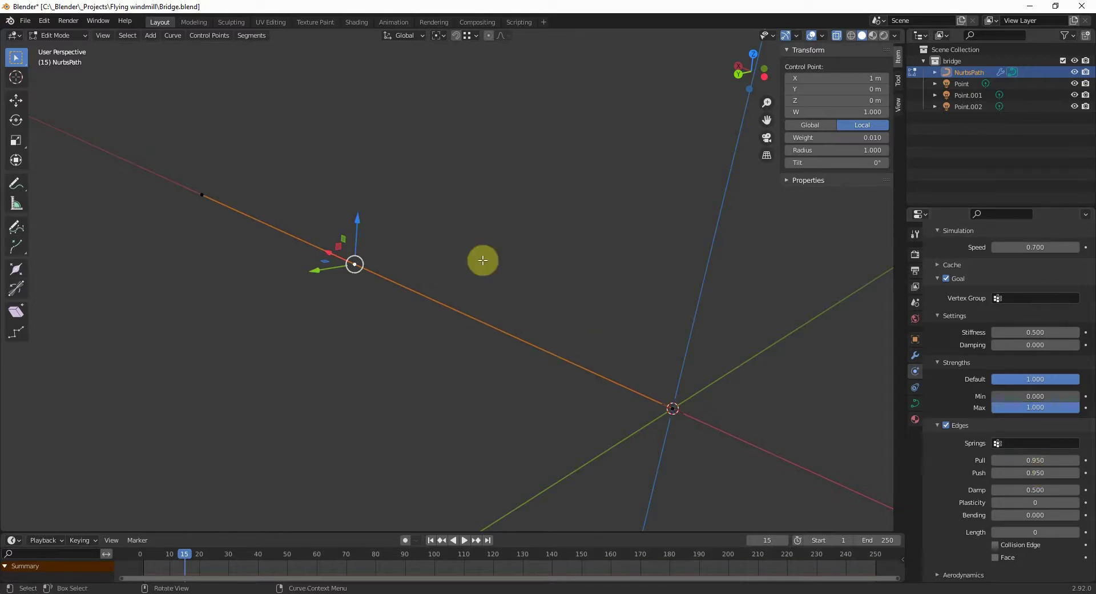
# Rewind to frame 1 and play the animation to watch the path sag, stopping at frame 92.
pyautogui.press('Tab')
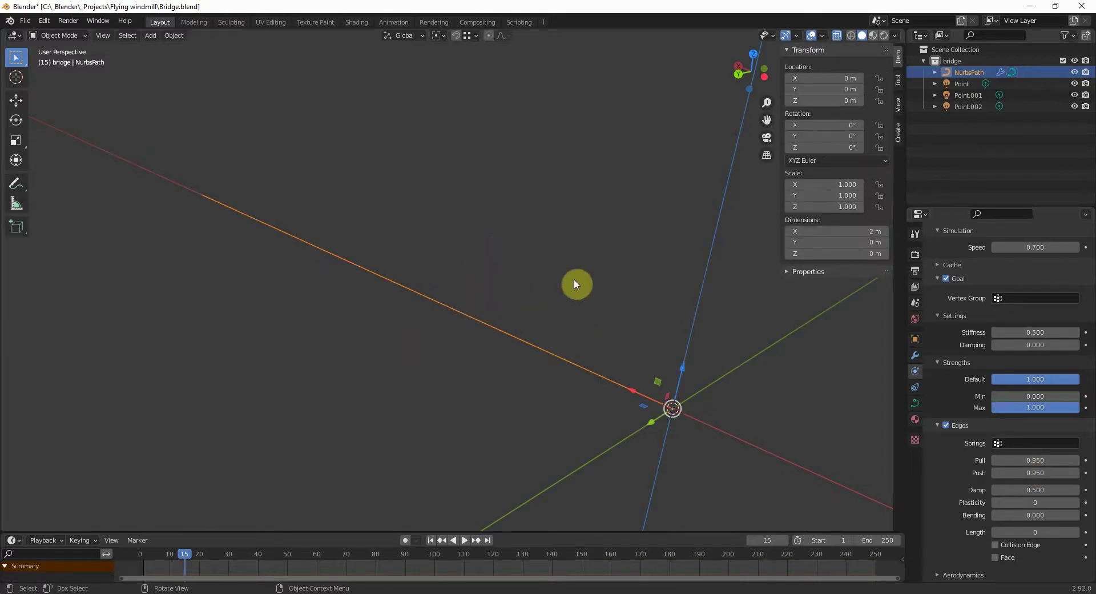
pyautogui.click(432, 541)
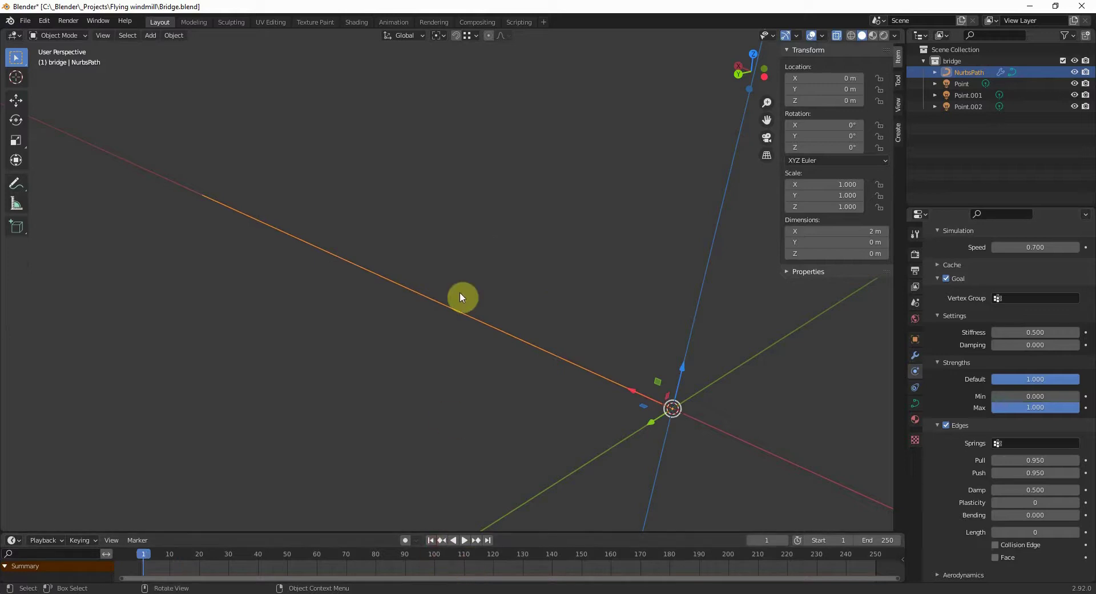
pyautogui.press('space')
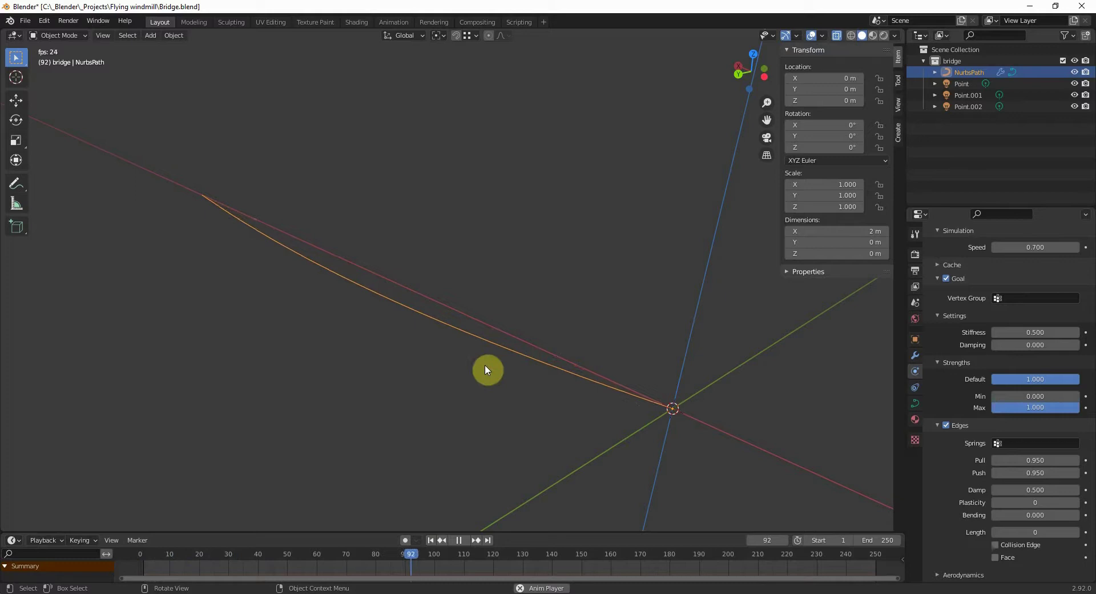
pyautogui.press('space')
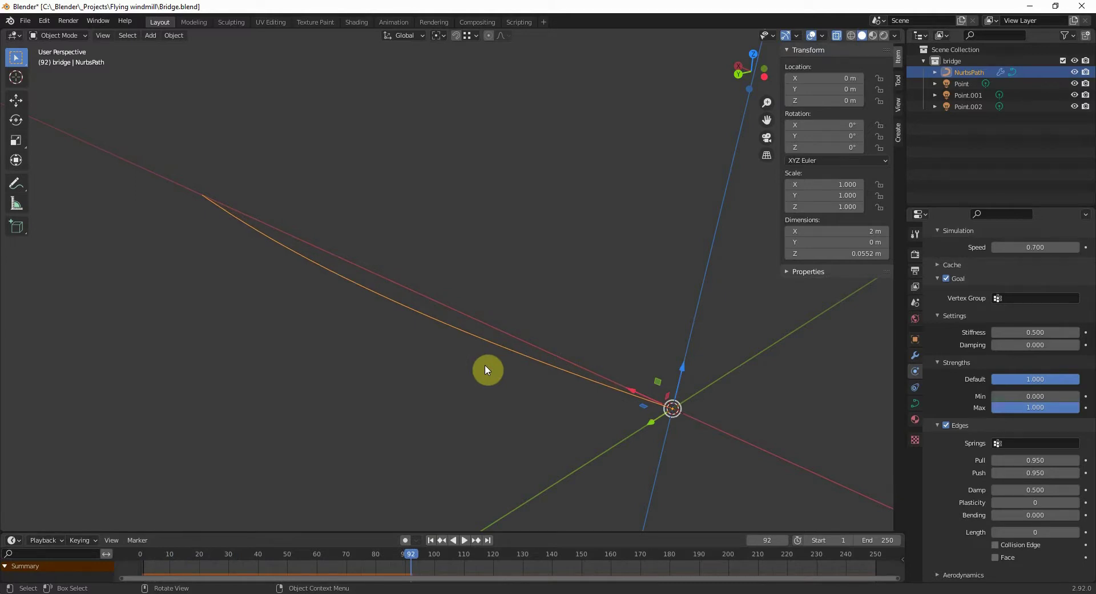
# Check that the rail's middle control point has weight 0.010, then return to Object Mode.
pyautogui.press('Tab')
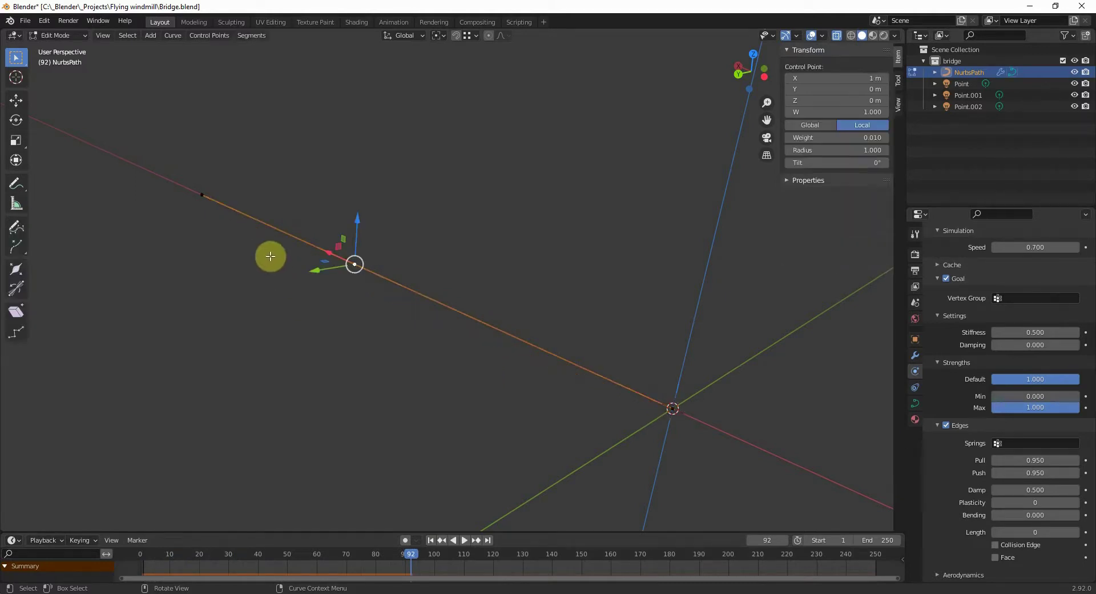
pyautogui.click(202, 200)
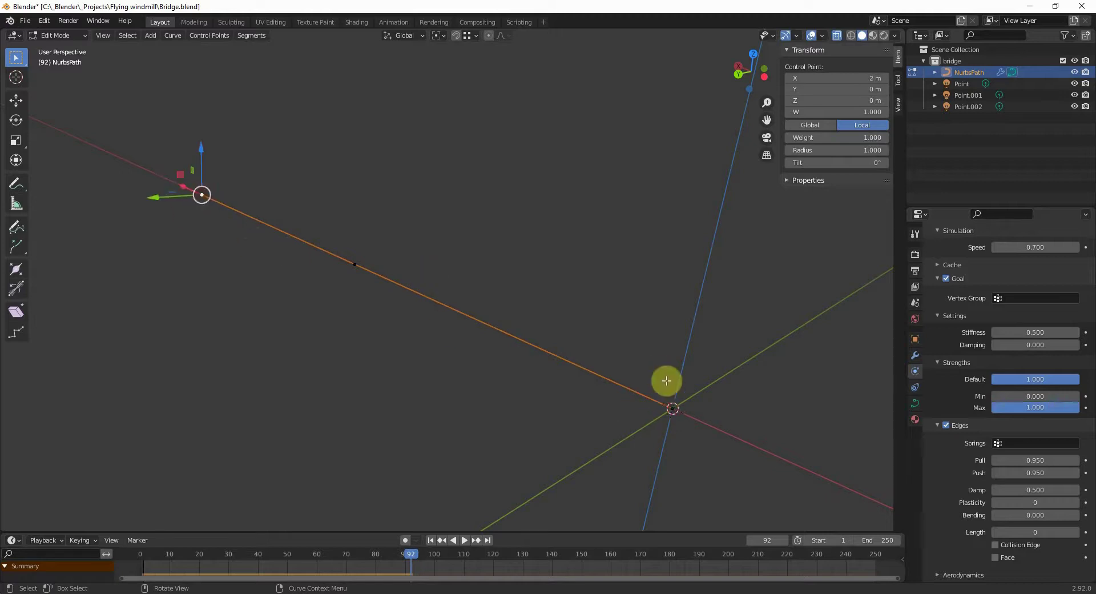
pyautogui.click(668, 411)
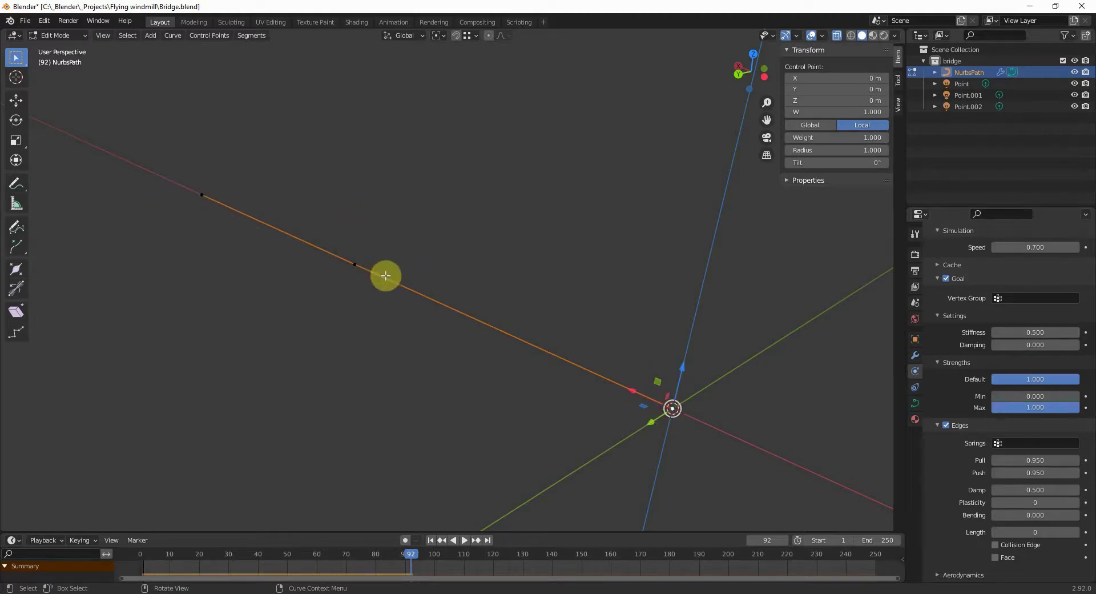
pyautogui.press('Tab')
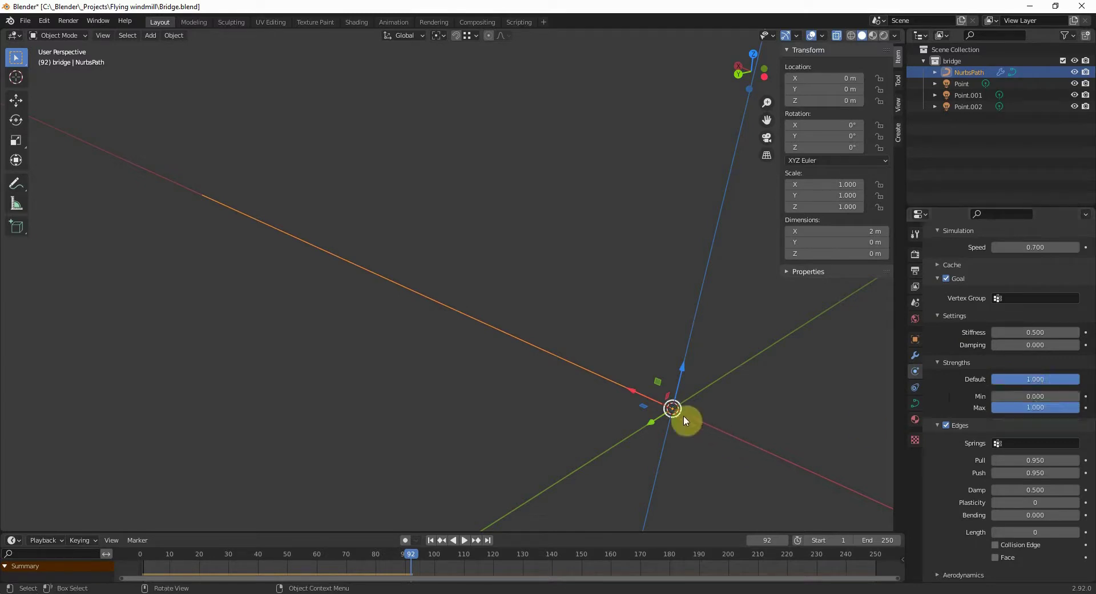
pyautogui.press('Tab')
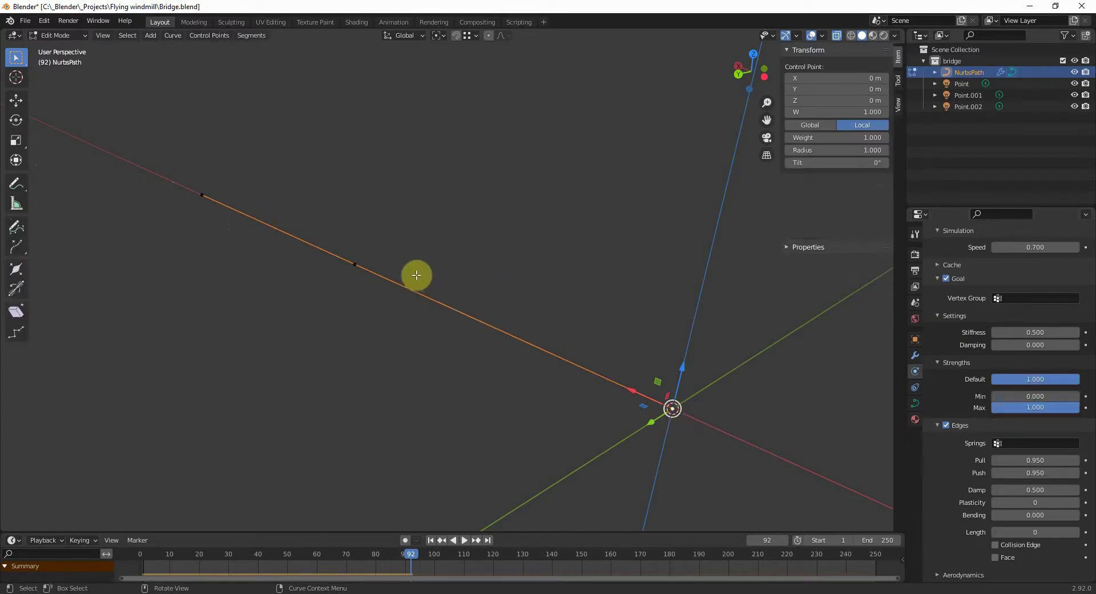
pyautogui.press('Tab')
pyautogui.press('Tab')
pyautogui.click(354, 263)
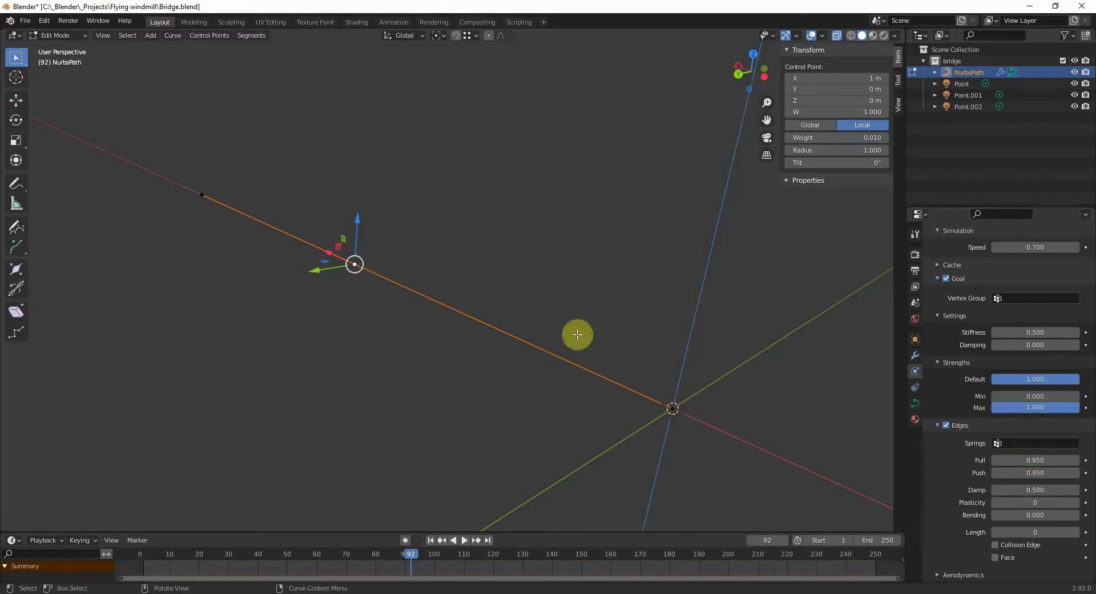
pyautogui.press('Tab')
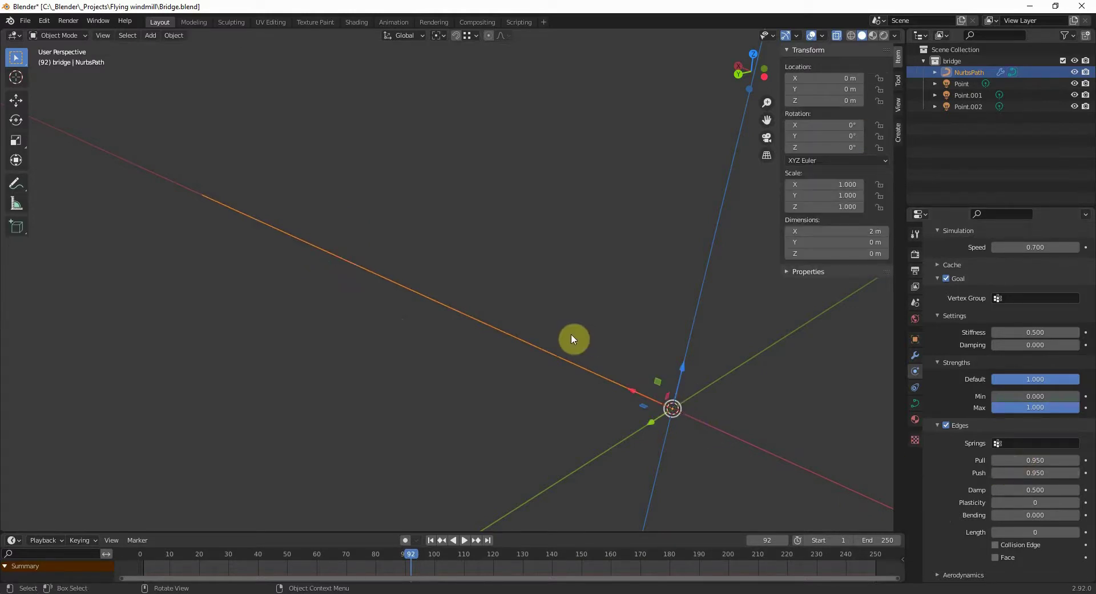
pyautogui.keyDown('shift'); pyautogui.moveTo(609, 362); pyautogui.dragTo(502, 245, button='middle'); pyautogui.keyUp('shift')
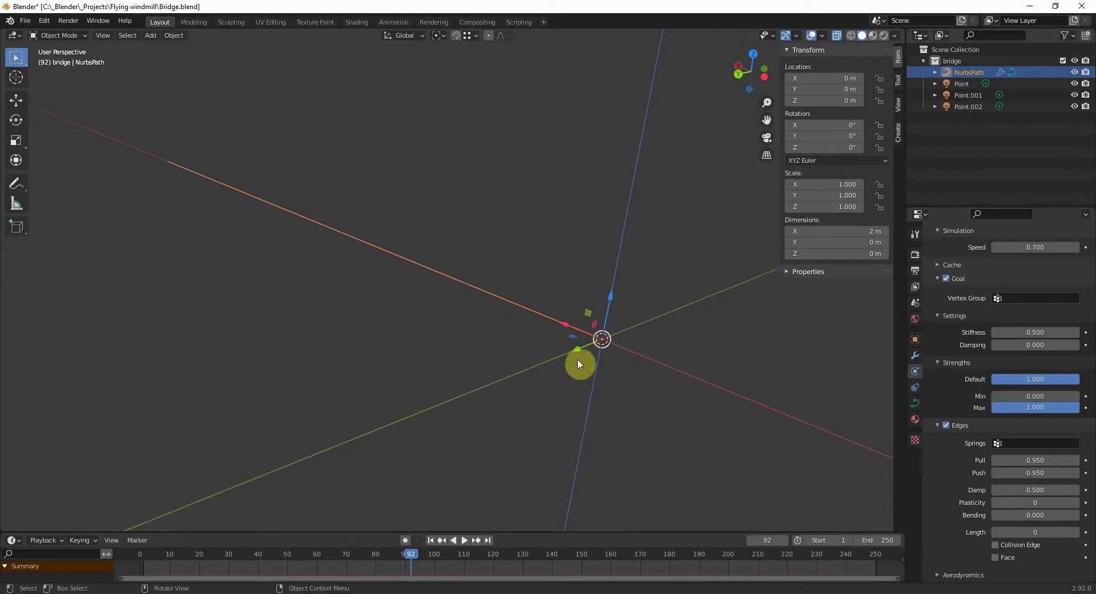
# Duplicate the rail as NurbsPath.001 and shift its points 0.074108 m along Y.
pyautogui.hotkey('shift', 'd')
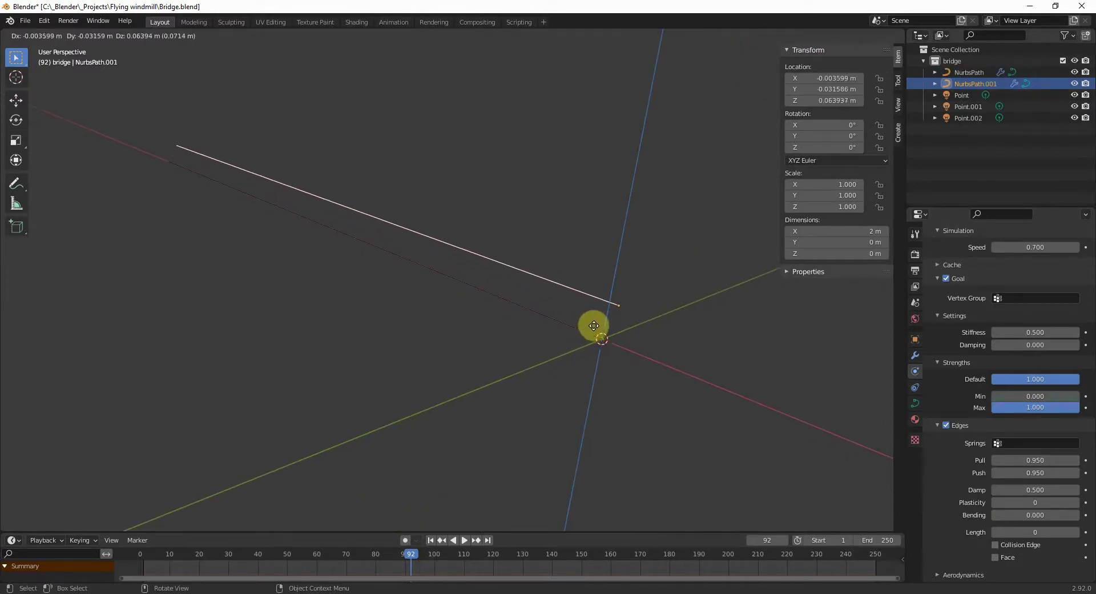
pyautogui.press('Escape')
pyautogui.press('KP_7')
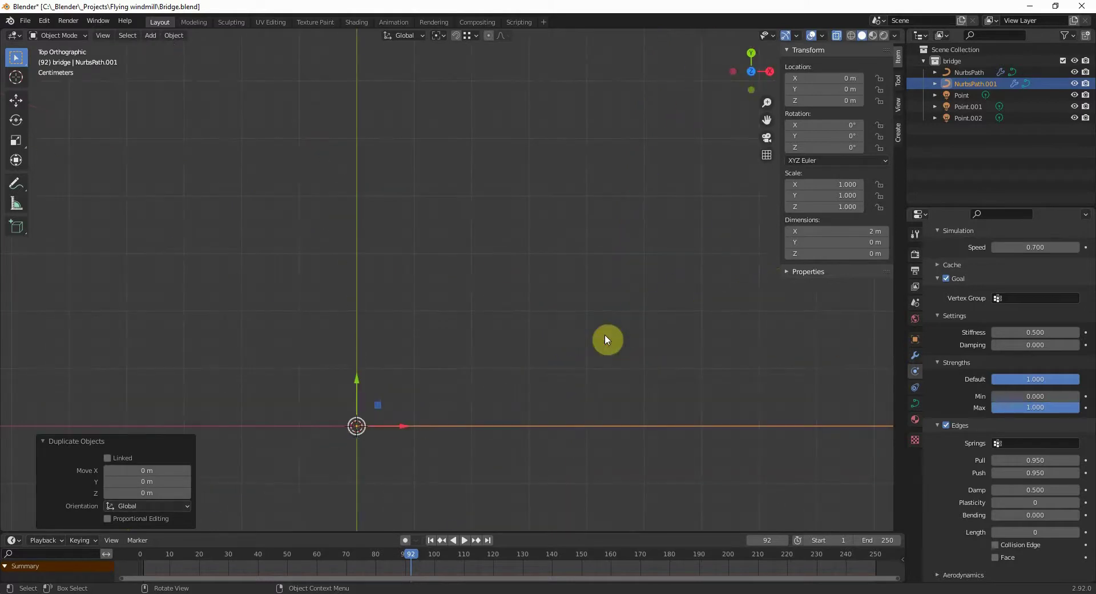
pyautogui.scroll(-2, 612, 334)
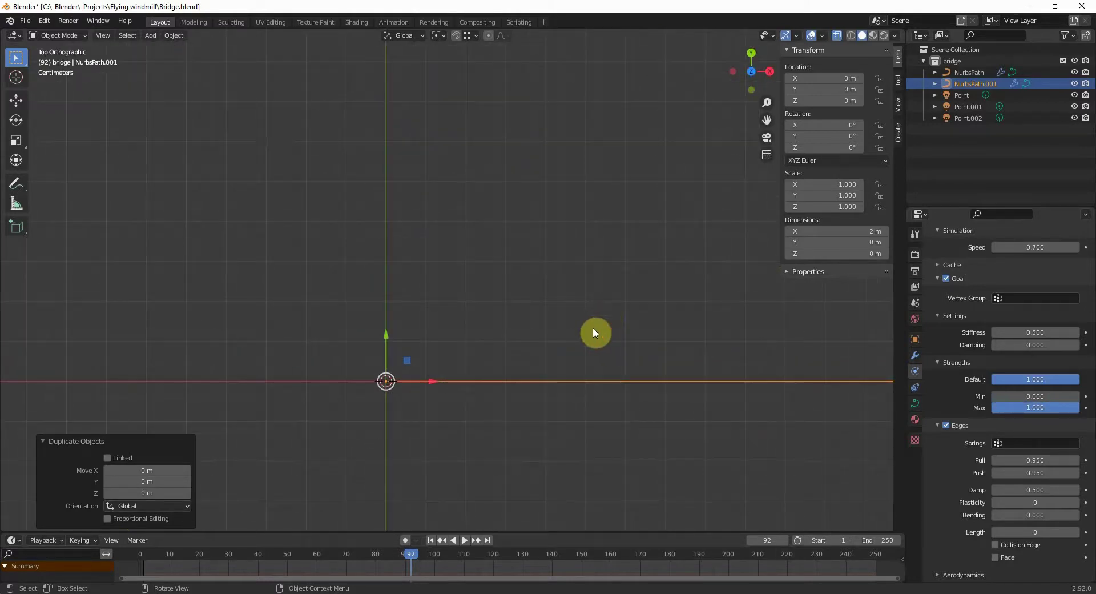
pyautogui.press('Tab')
pyautogui.scroll(-2, 631, 362)
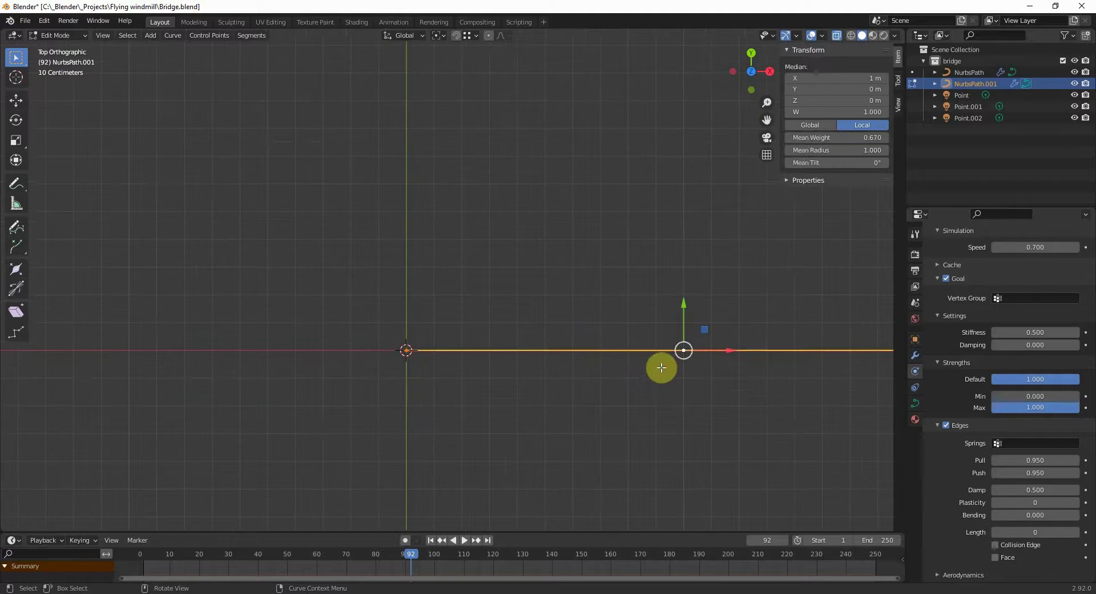
pyautogui.press('g')
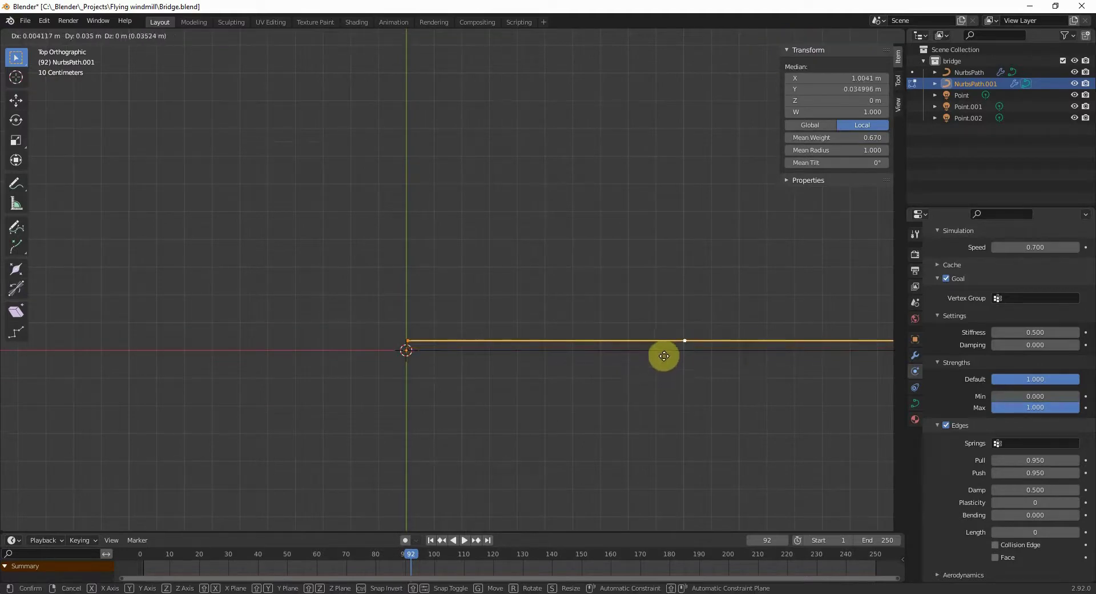
pyautogui.press('y')
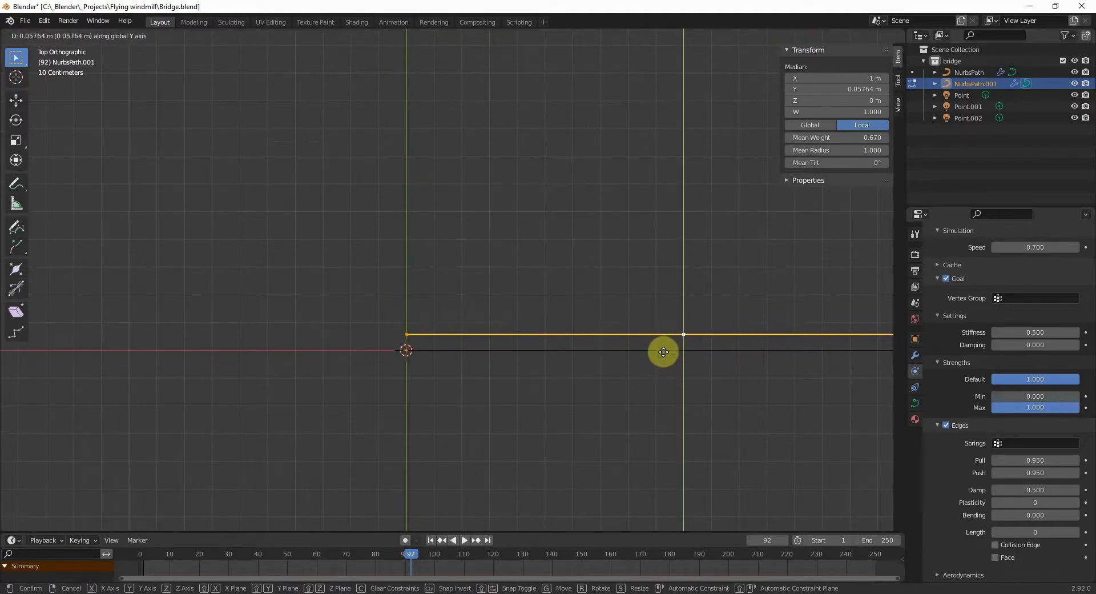
pyautogui.click(670, 346)
pyautogui.moveTo(671, 347); pyautogui.dragTo(566, 314, button='middle')
pyautogui.press('Tab')
# Play the animation to watch the rails bounce, then rewind to frame 1.
pyautogui.click(539, 302)
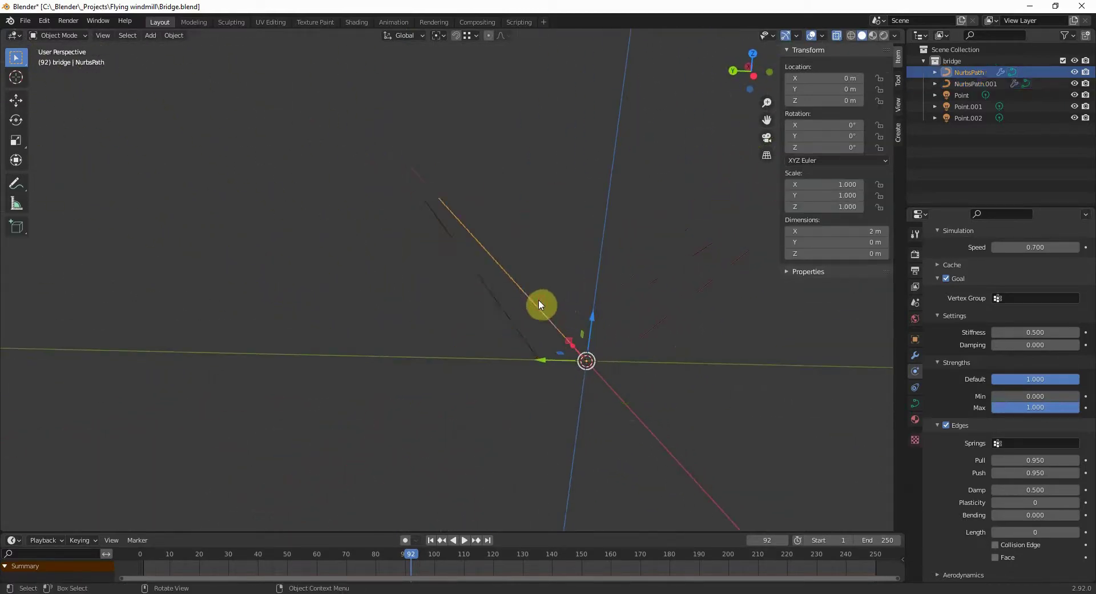
pyautogui.press('space')
pyautogui.click(458, 541)
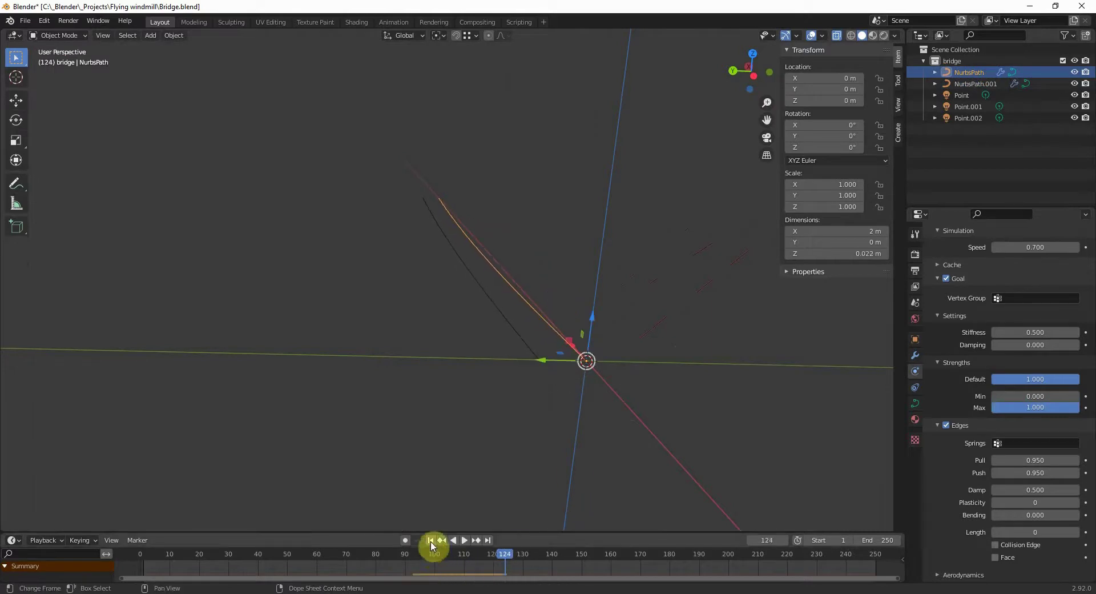
pyautogui.click(432, 540)
pyautogui.click(507, 312)
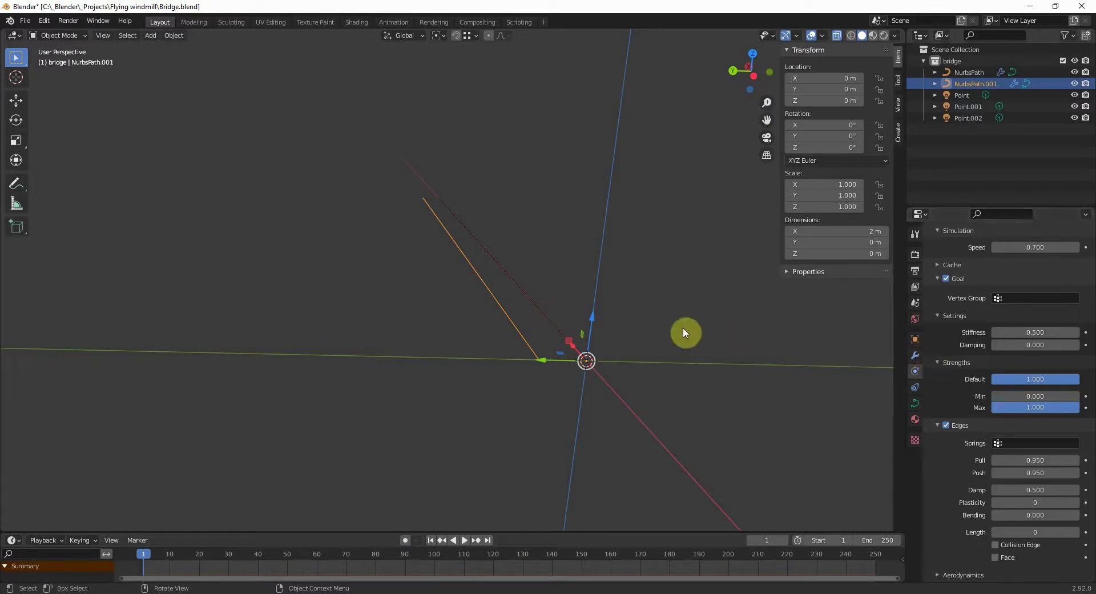
# Add a Mirror modifier to NurbsPath.001 that mirrors across Y only, with X turned off.
pyautogui.click(915, 357)
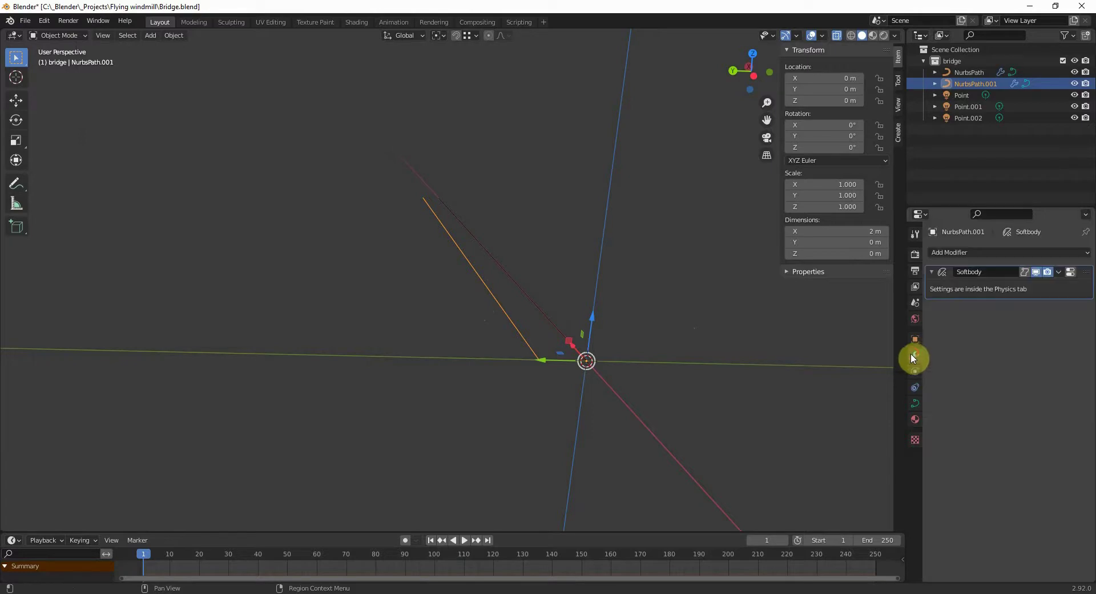
pyautogui.click(965, 254)
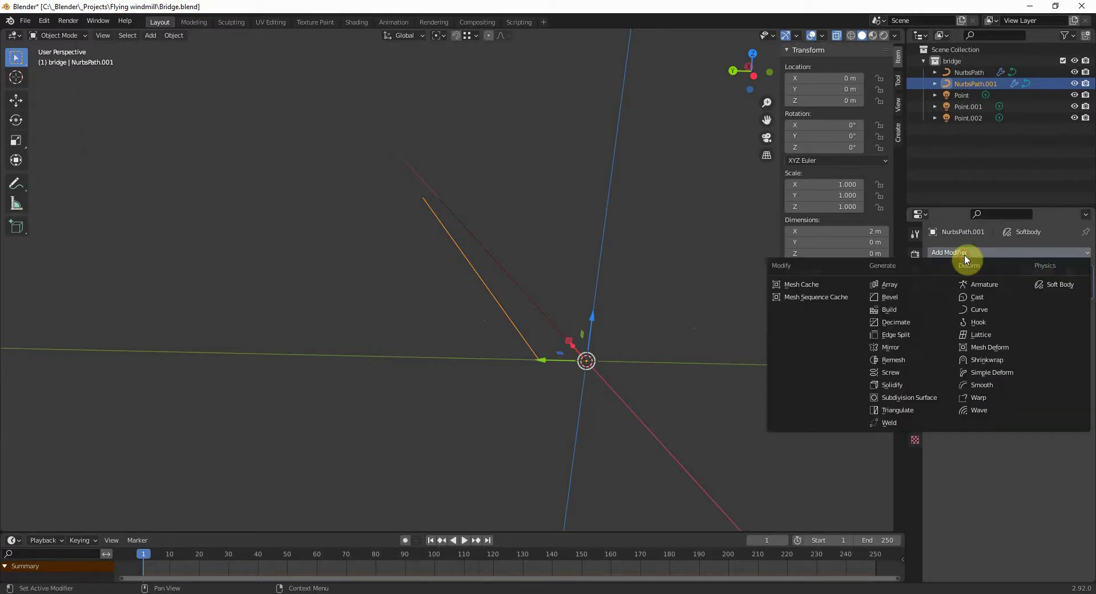
pyautogui.click(914, 347)
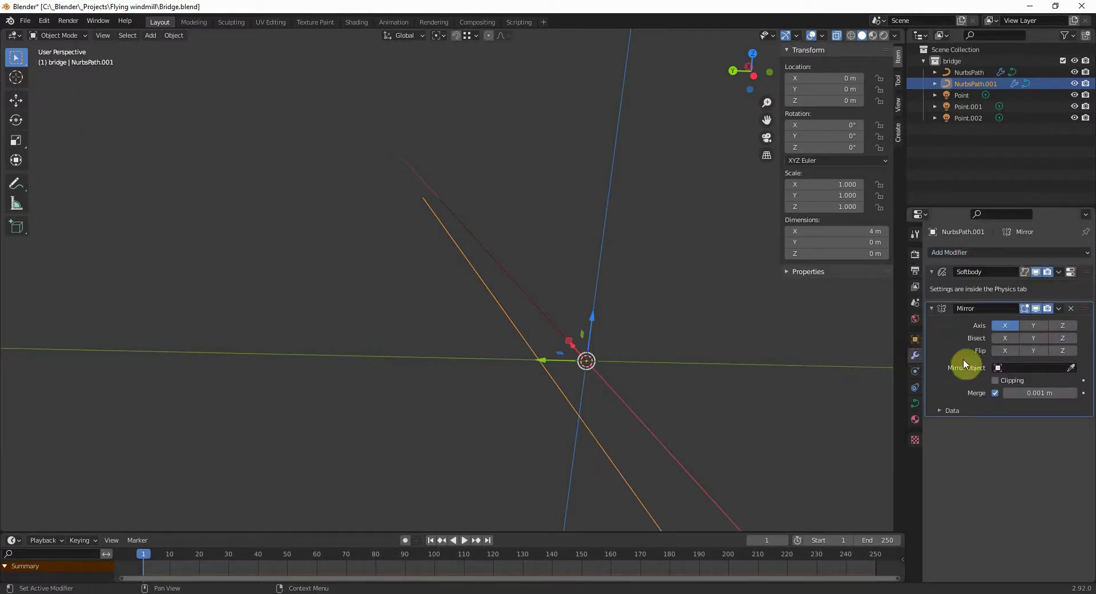
pyautogui.click(1034, 327)
pyautogui.click(1007, 326)
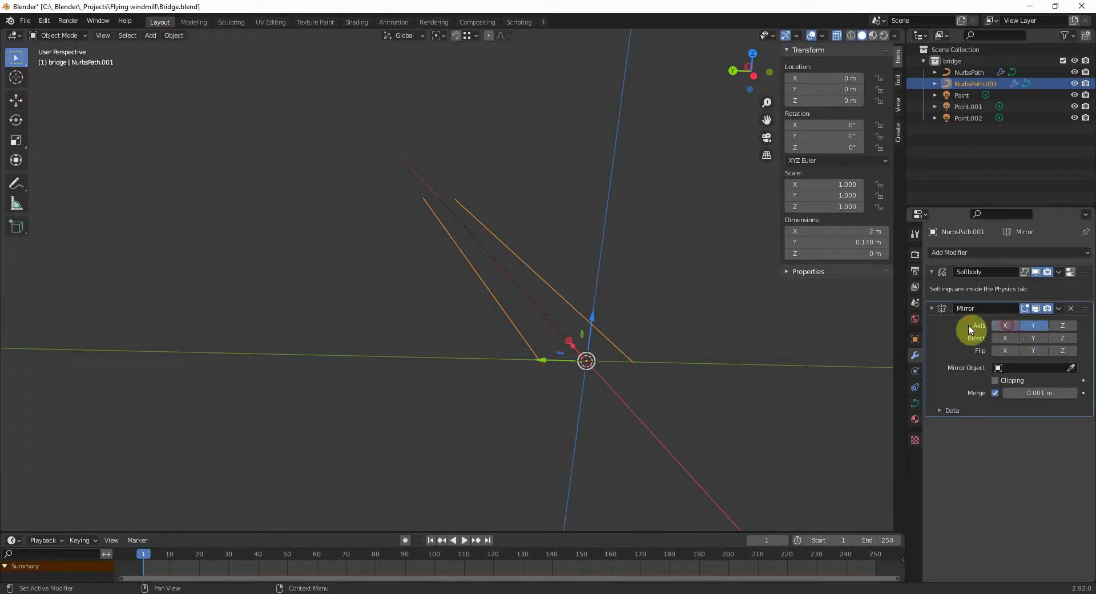
pyautogui.moveTo(580, 362); pyautogui.dragTo(635, 375, button='middle')
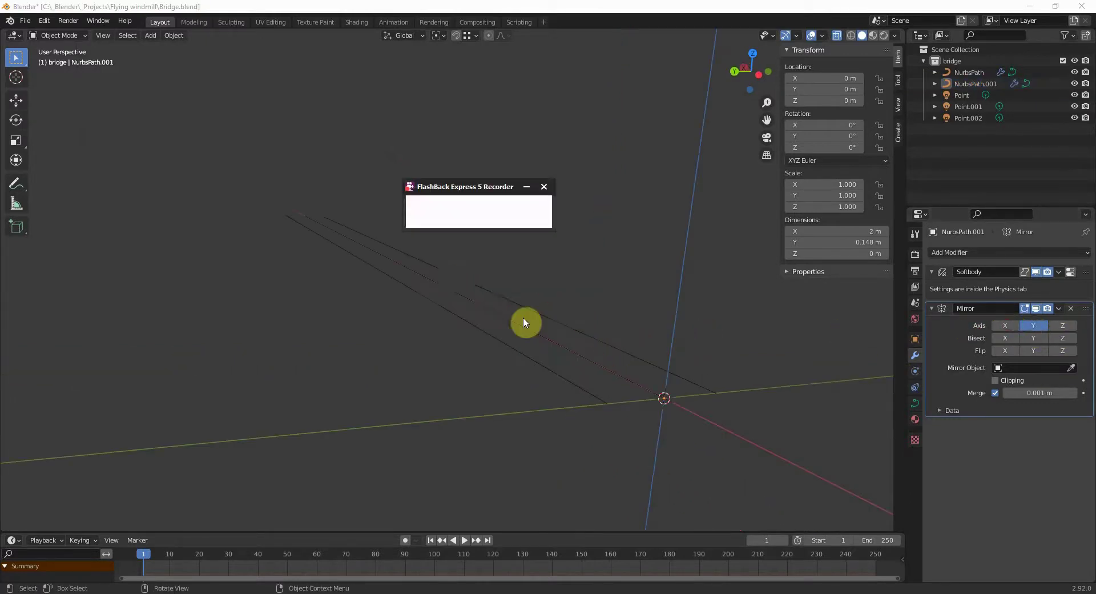
pyautogui.click(503, 341)
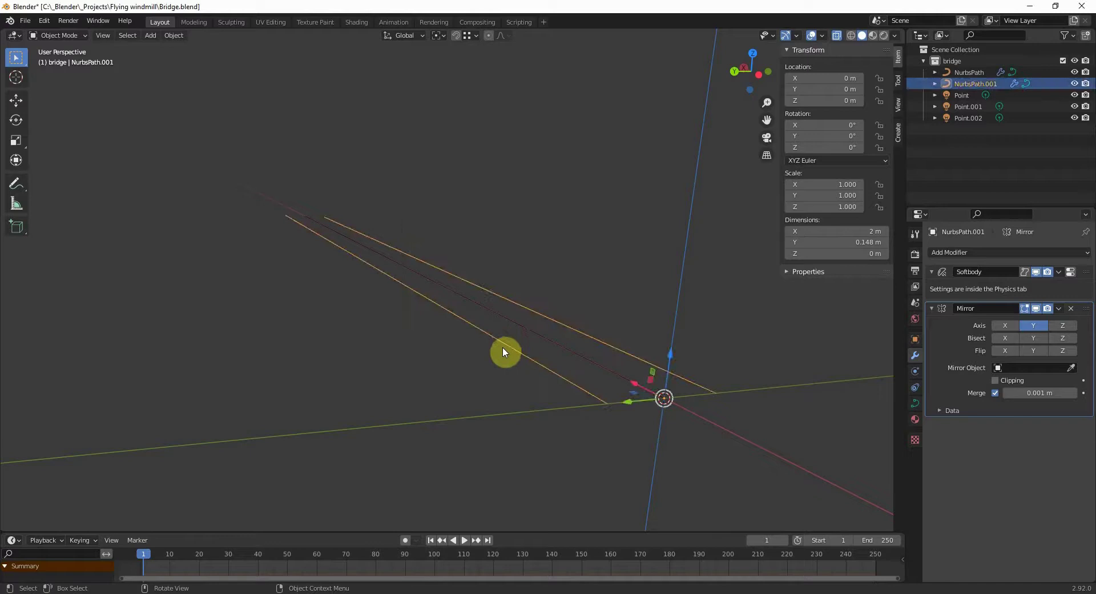
# Add an Array modifier to the rails using a constant Z offset and a count of 3.
pyautogui.click(965, 252)
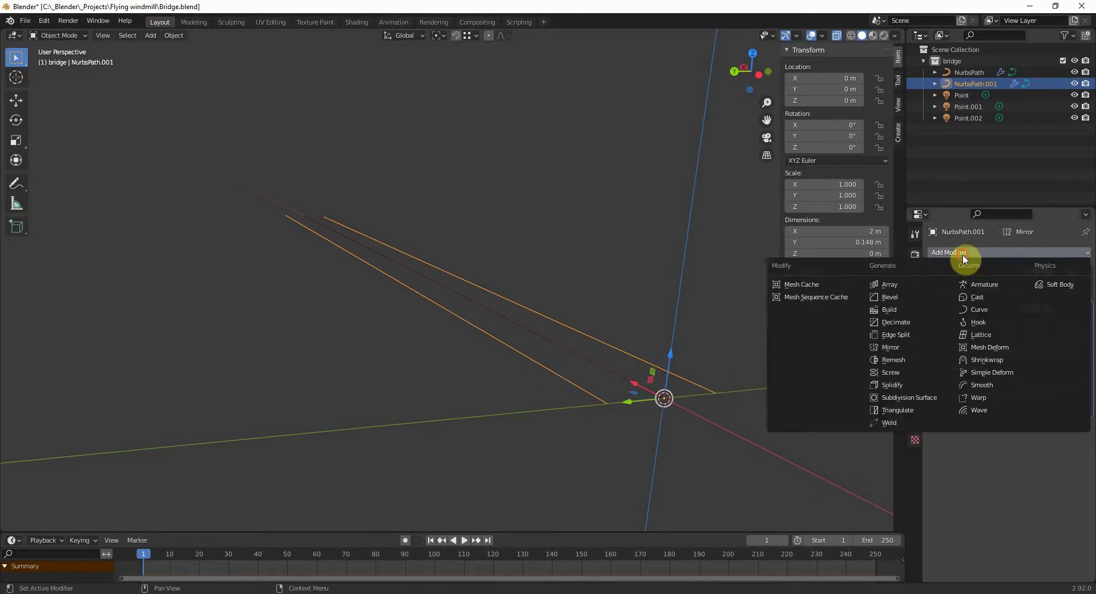
pyautogui.click(920, 284)
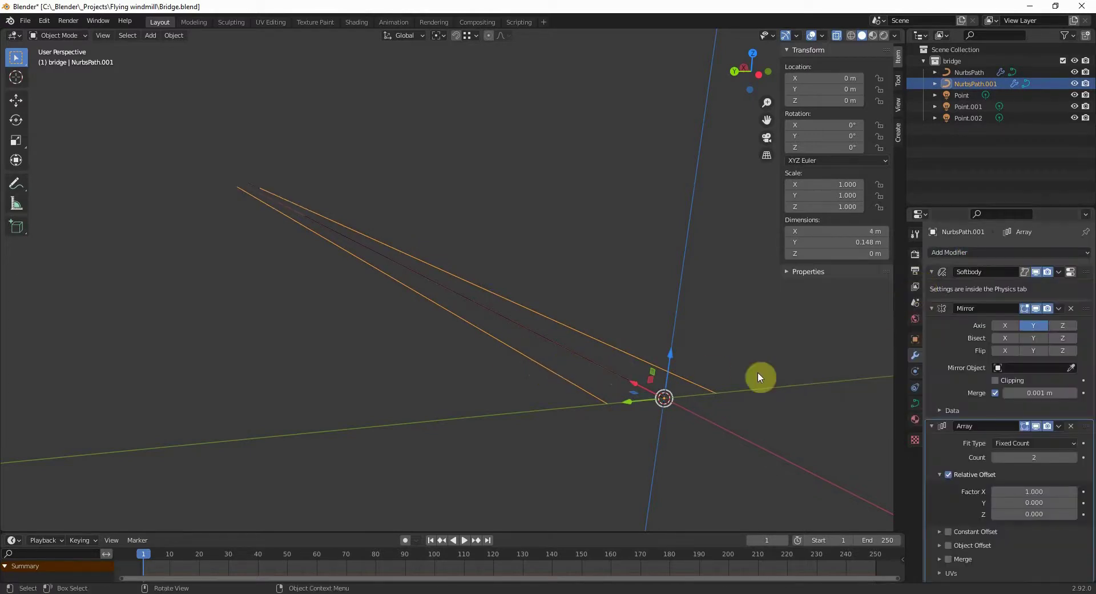
pyautogui.scroll(-1, 998, 461)
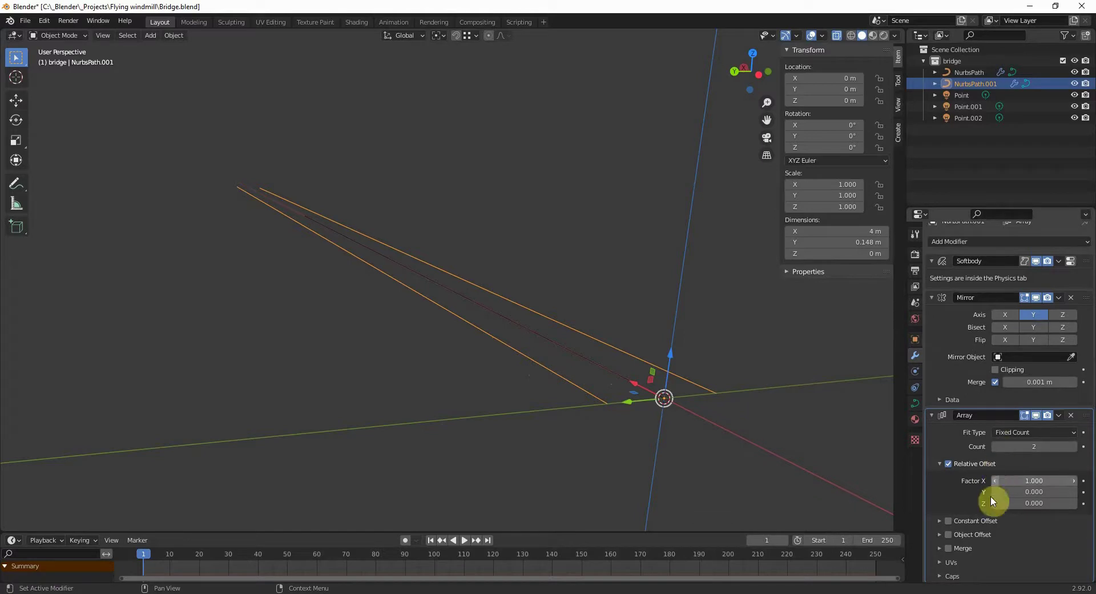
pyautogui.click(948, 464)
pyautogui.click(945, 519)
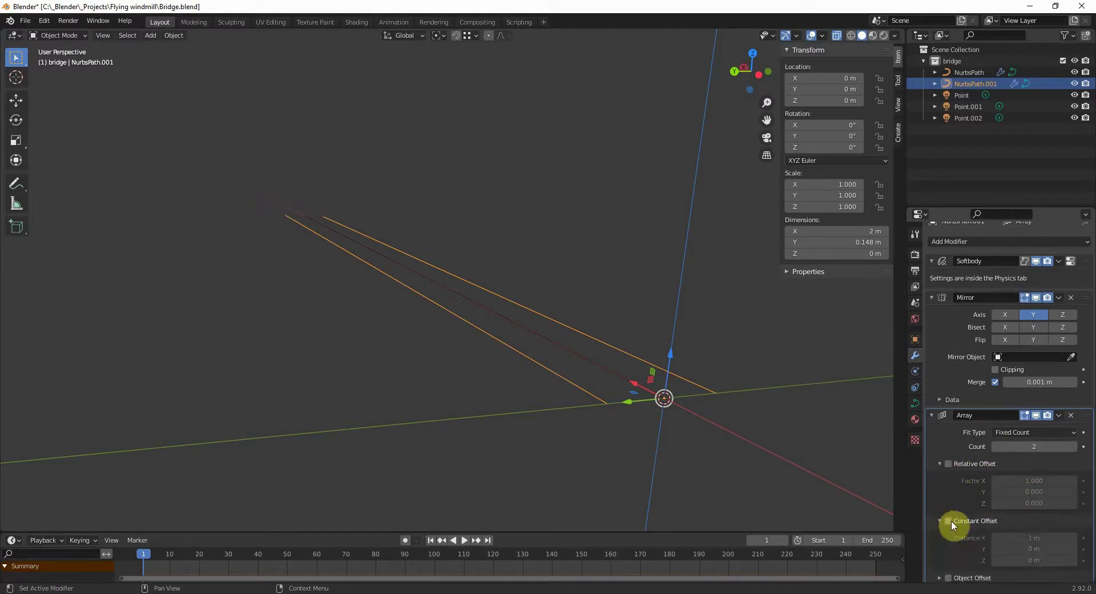
pyautogui.click(949, 520)
pyautogui.click(1034, 538)
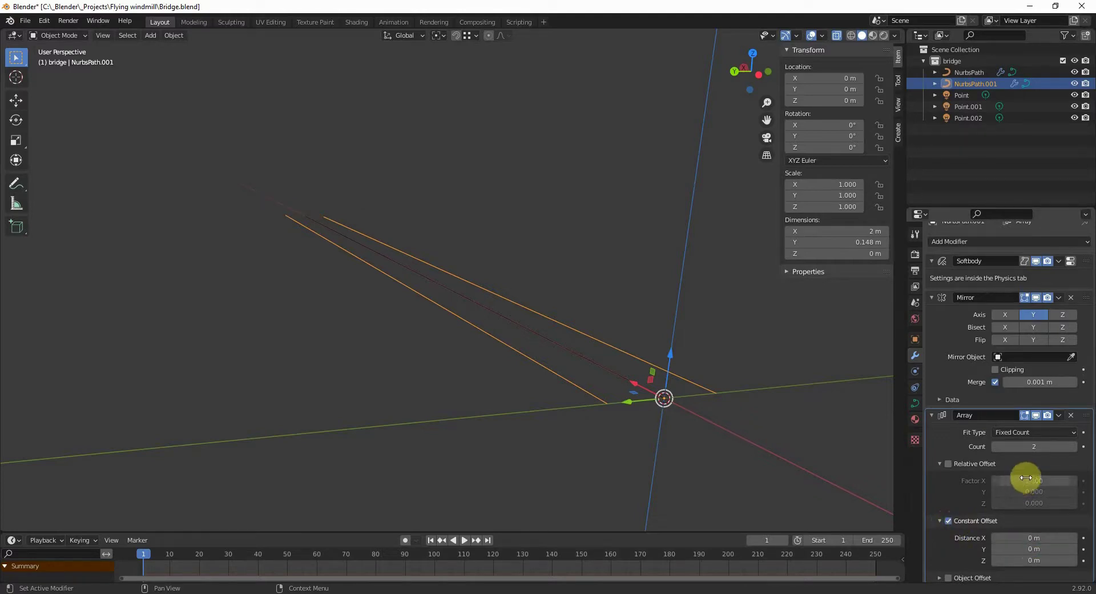
pyautogui.moveTo(1065, 562); pyautogui.dragTo(1023, 561)
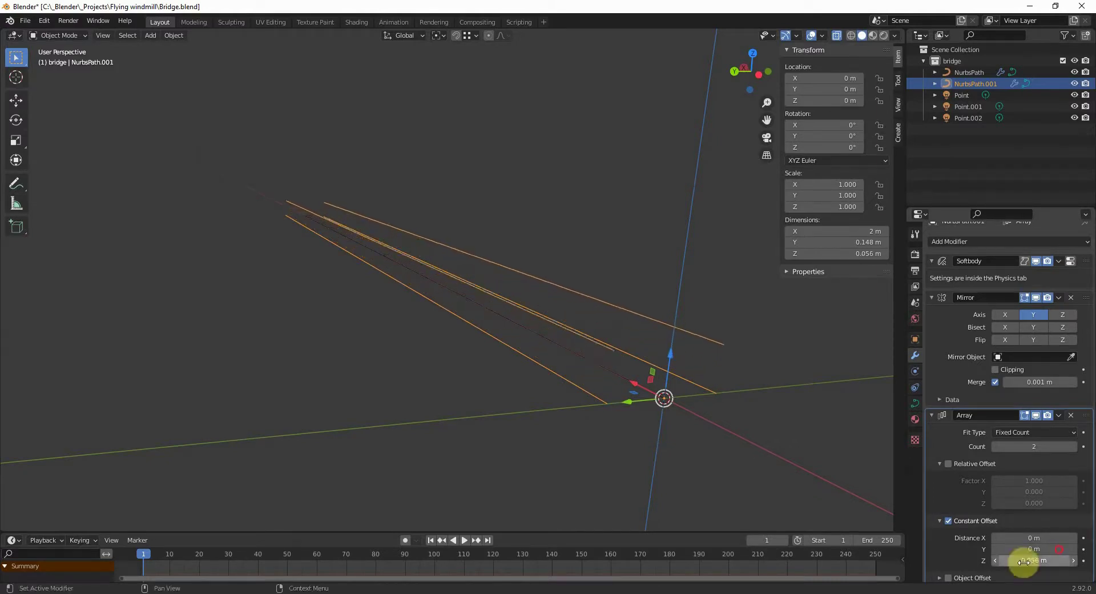
pyautogui.click(1073, 448)
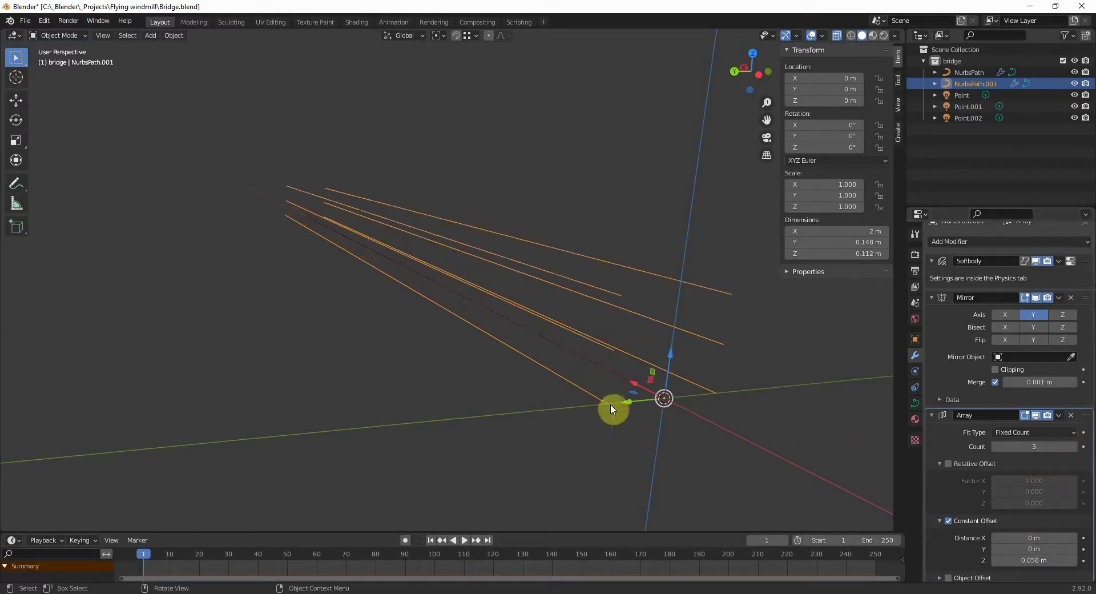
# Widen the array's Z offset to 0.07 m and inspect the stacked rail spacing.
pyautogui.moveTo(611, 408); pyautogui.dragTo(508, 349, button='middle')
pyautogui.click(1028, 560)
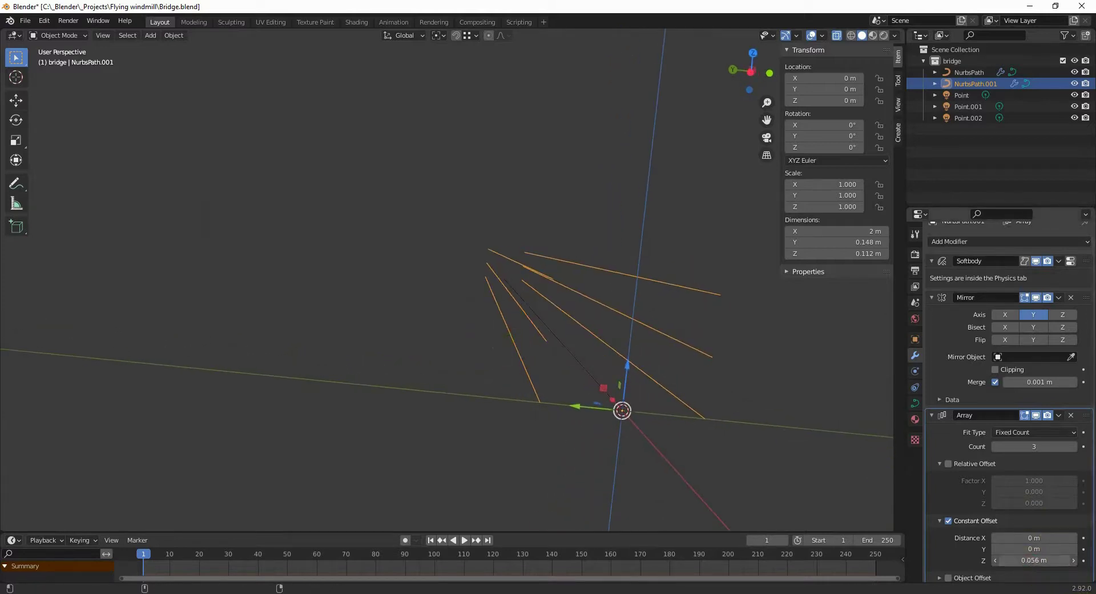
pyautogui.moveTo(1028, 560); pyautogui.dragTo(1051, 560)
pyautogui.moveTo(627, 388); pyautogui.dragTo(624, 357, button='middle')
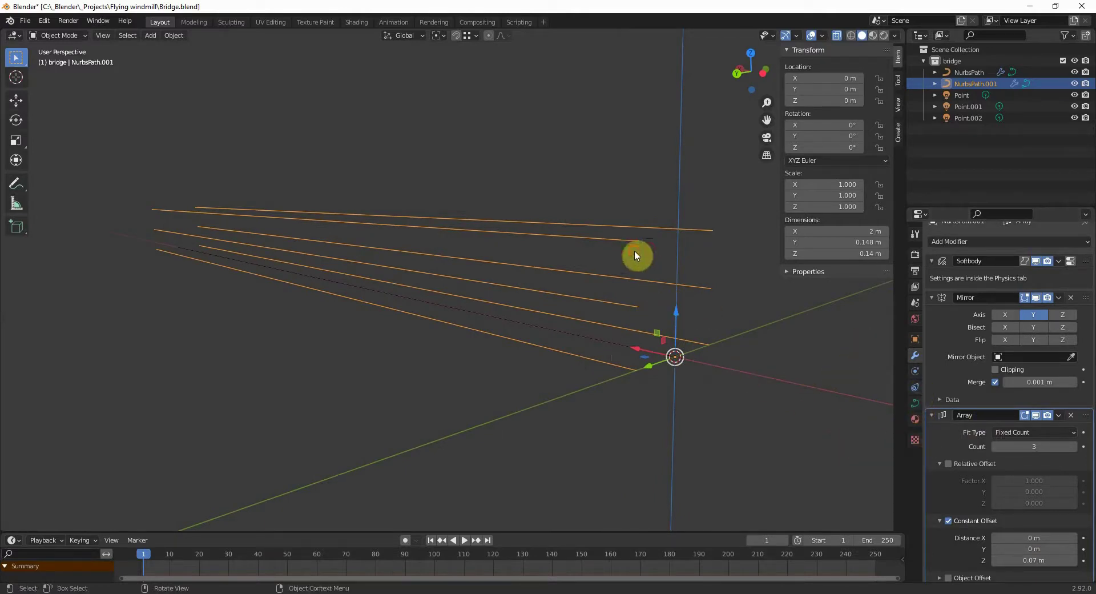
pyautogui.click(578, 167)
pyautogui.click(602, 240)
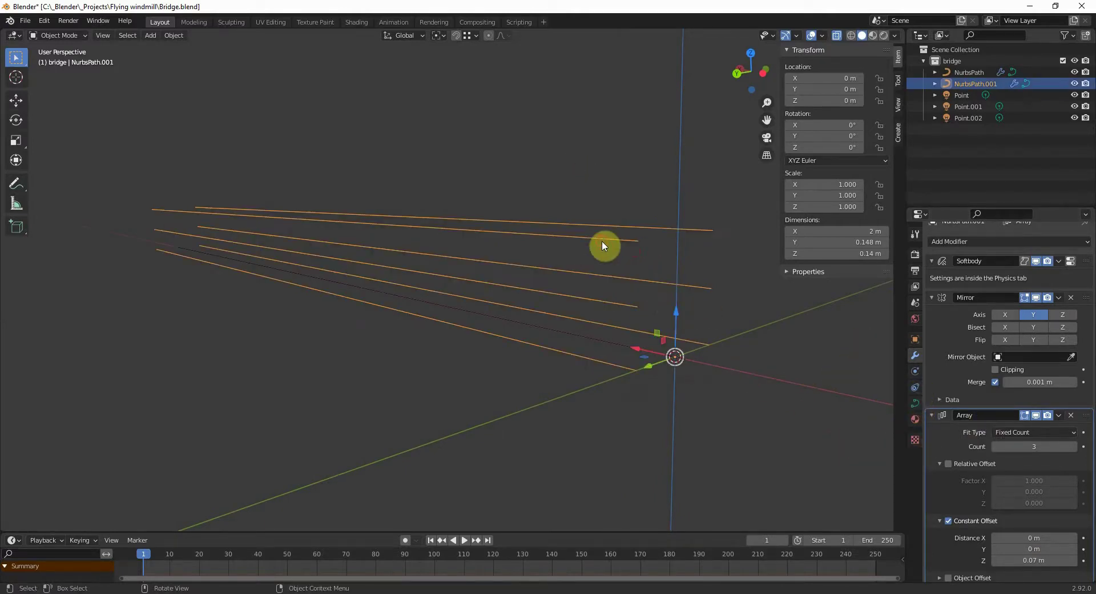
pyautogui.click(914, 401)
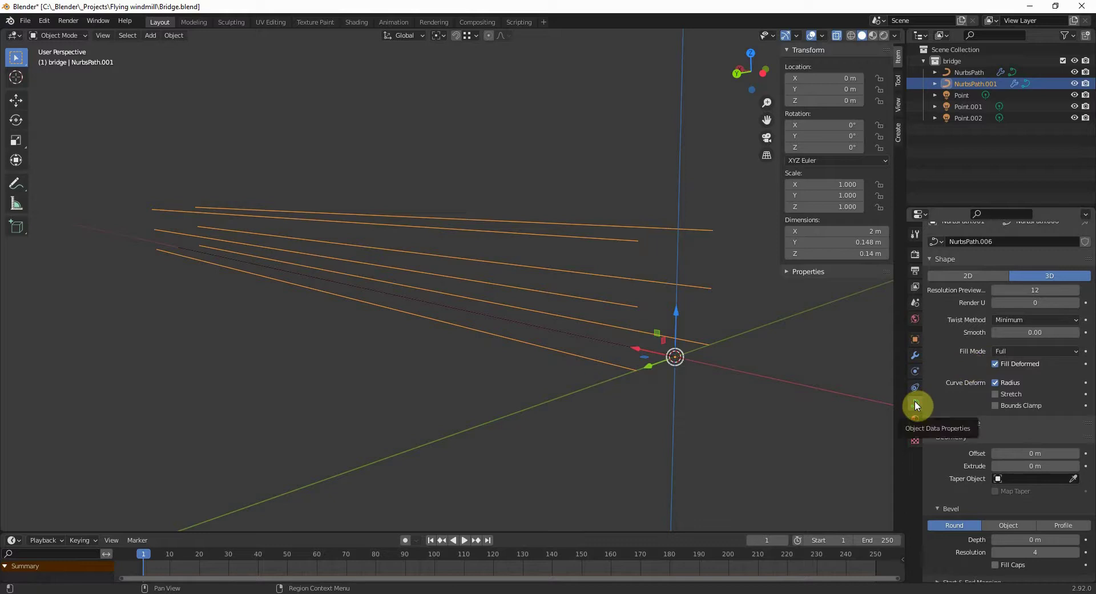
# Give the rail curves a round bevel with 0.005 m depth.
pyautogui.scroll(-5, 1015, 369)
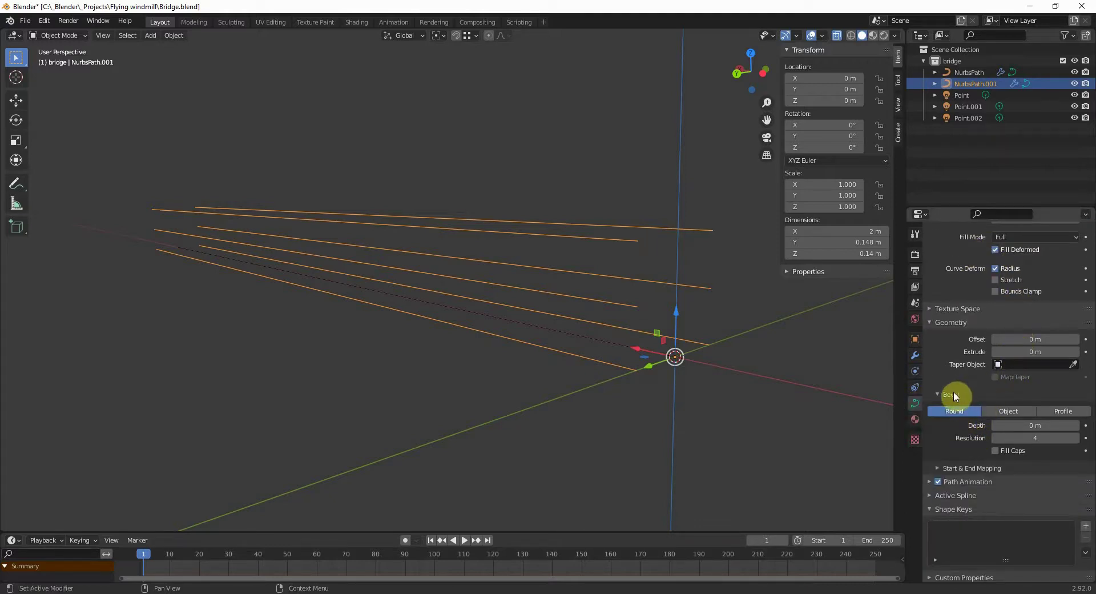
pyautogui.click(929, 324)
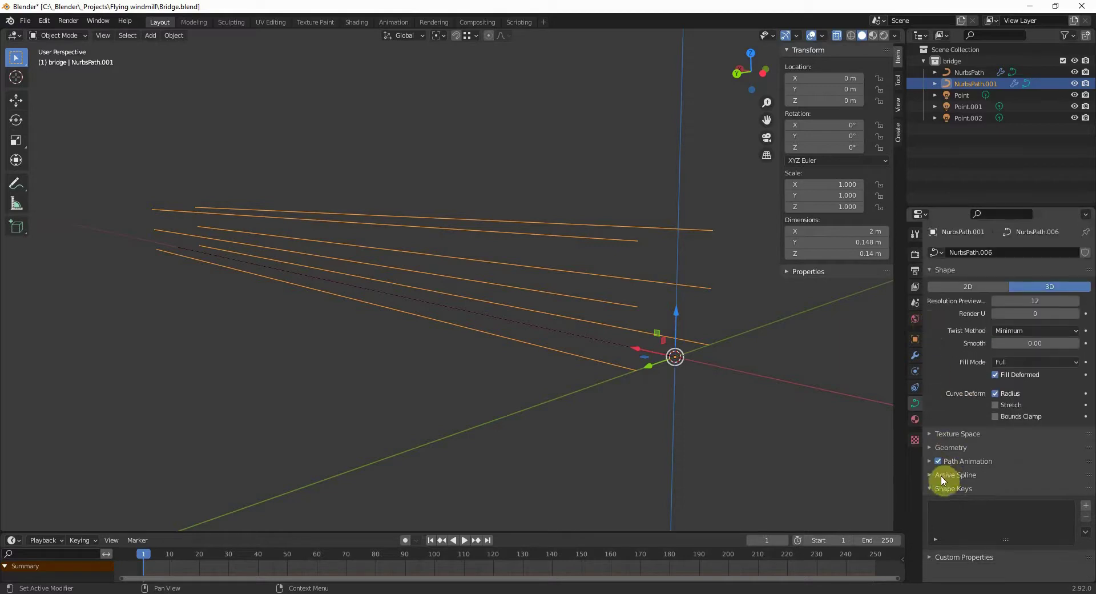
pyautogui.click(933, 451)
pyautogui.scroll(-3, 954, 465)
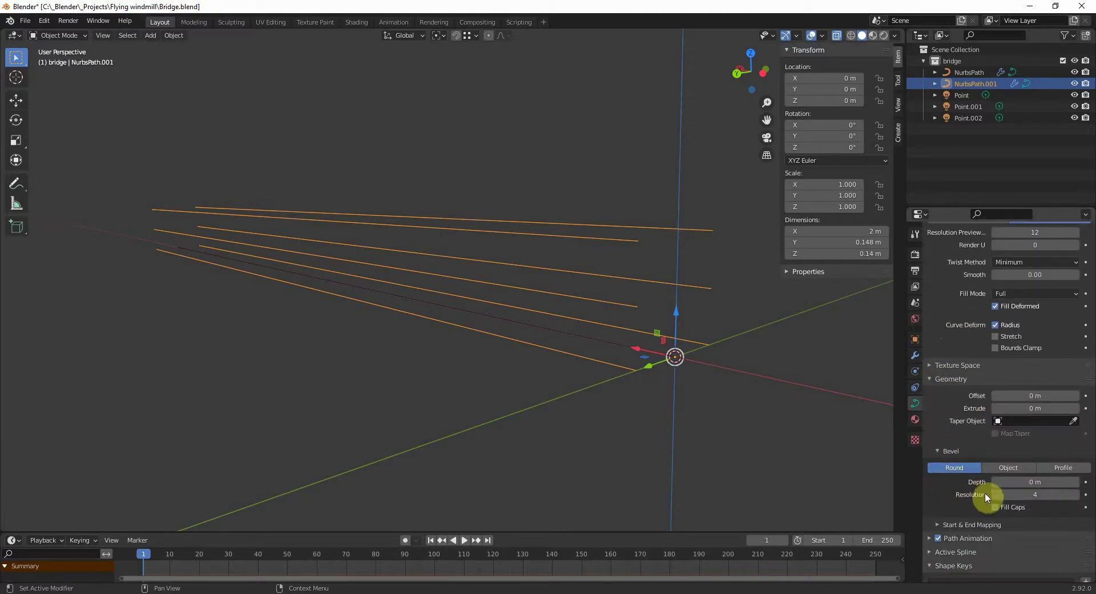
pyautogui.click(1026, 482)
pyautogui.moveTo(1026, 482); pyautogui.dragTo(1028, 481)
pyautogui.moveTo(720, 394); pyautogui.dragTo(713, 451, button='middle')
pyautogui.moveTo(1043, 484); pyautogui.dragTo(1043, 483)
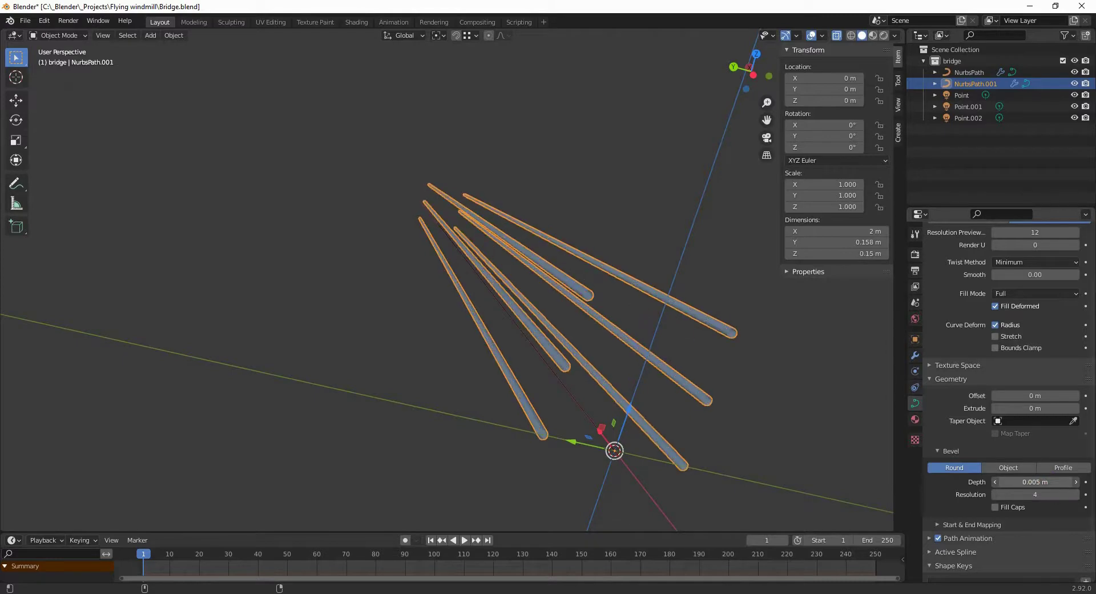
pyautogui.moveTo(573, 353); pyautogui.dragTo(636, 294, button='middle')
# Play the animation to watch all six rails sag together, then return to frame 1.
pyautogui.click(615, 164)
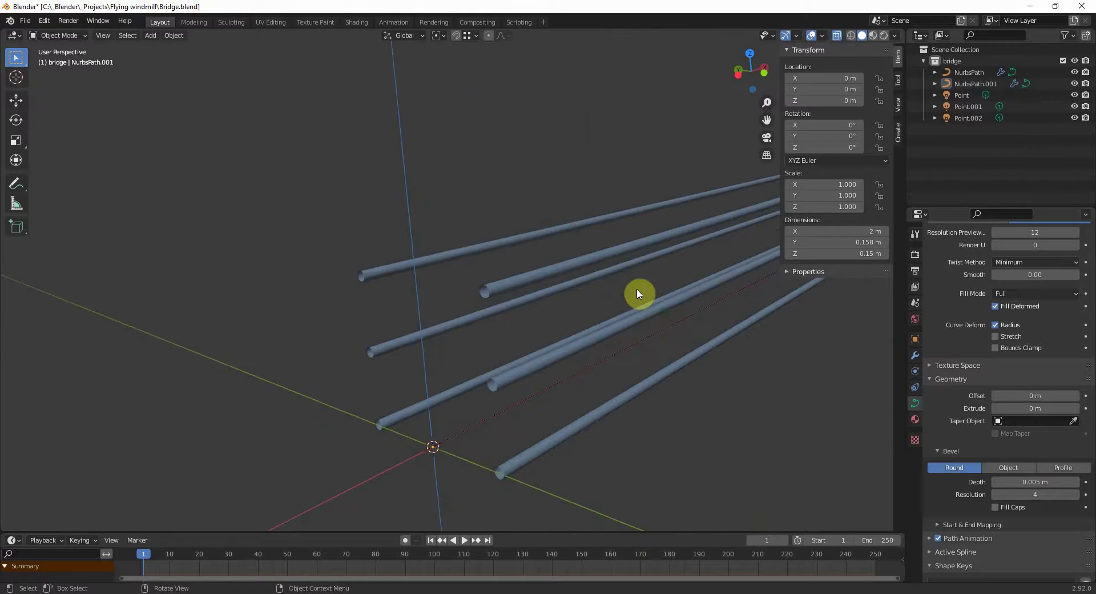
pyautogui.press('space')
pyautogui.moveTo(585, 408); pyautogui.dragTo(483, 311, button='middle')
pyautogui.press('space')
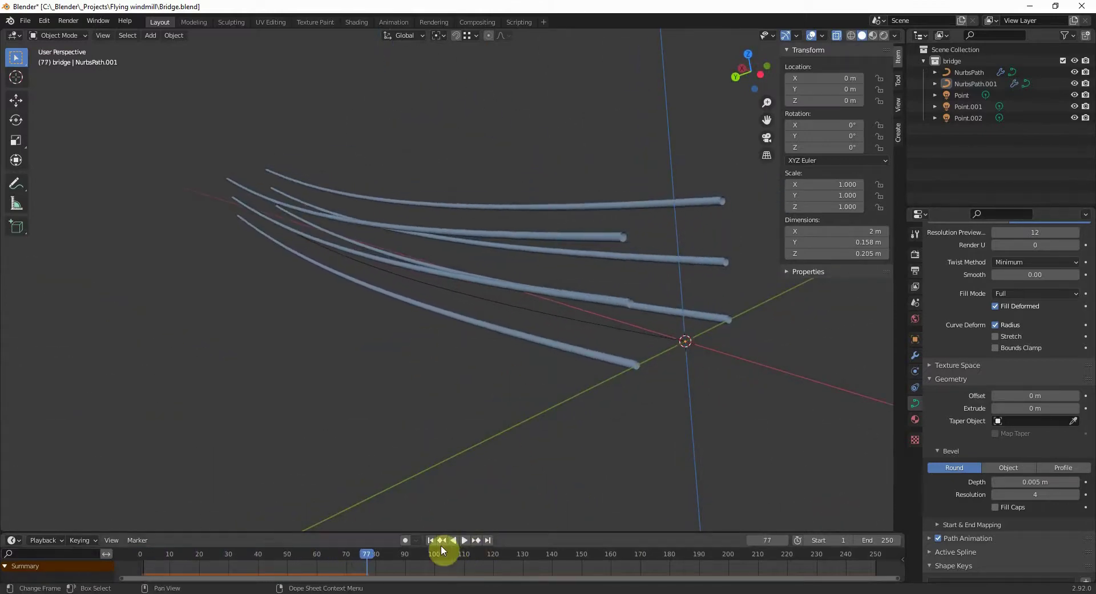
pyautogui.hotkey('shift', 'Left')
pyautogui.moveTo(491, 434); pyautogui.dragTo(554, 342, button='middle')
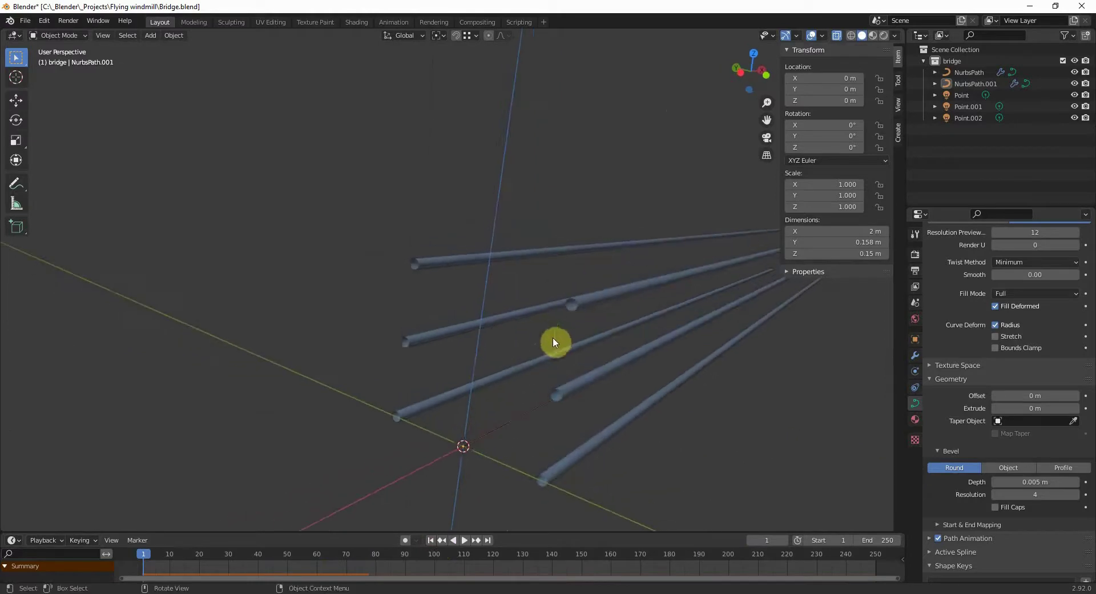
# Add a cube, shrink it to about 0.052 scale, and view it from the top.
pyautogui.hotkey('shift', 'a')
pyautogui.moveTo(515, 356)
pyautogui.hotkey('shift', 'a')
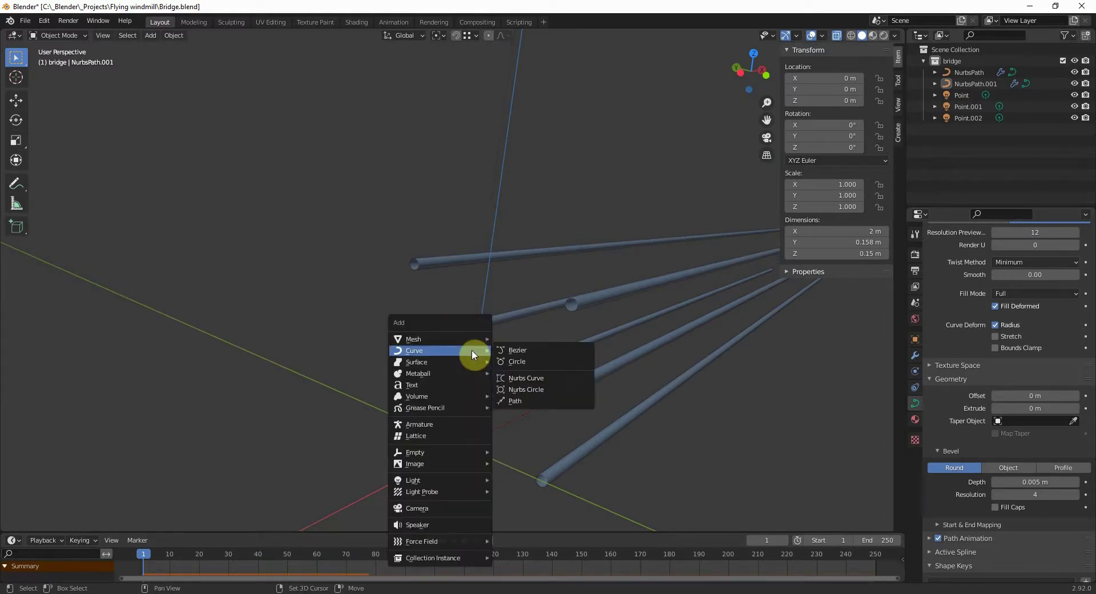
pyautogui.moveTo(462, 337)
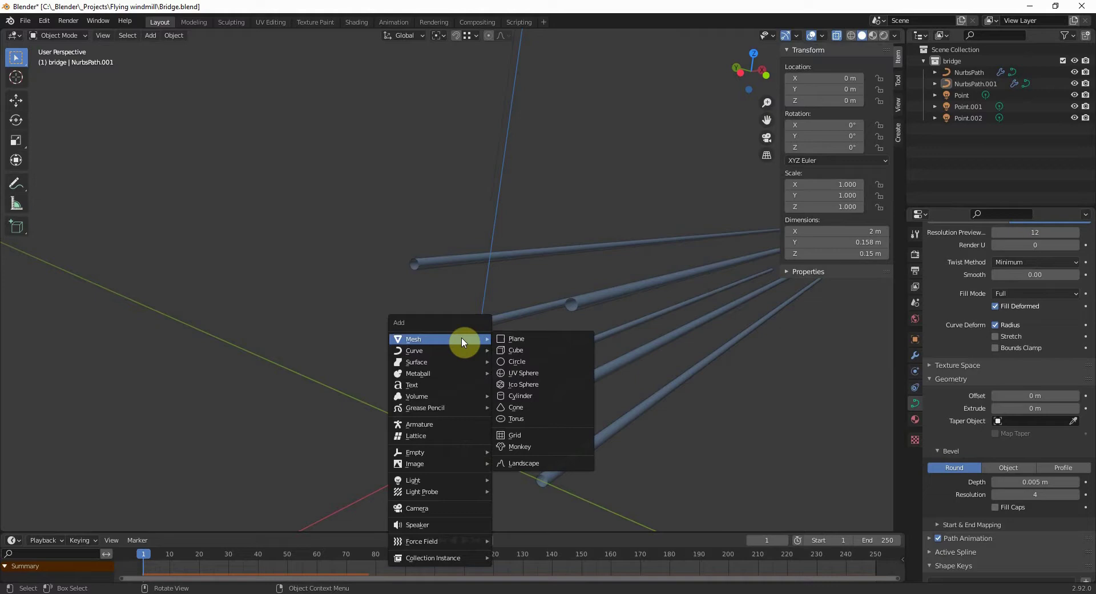
pyautogui.click(521, 348)
pyautogui.press('KP_Decimal')
pyautogui.press('s')
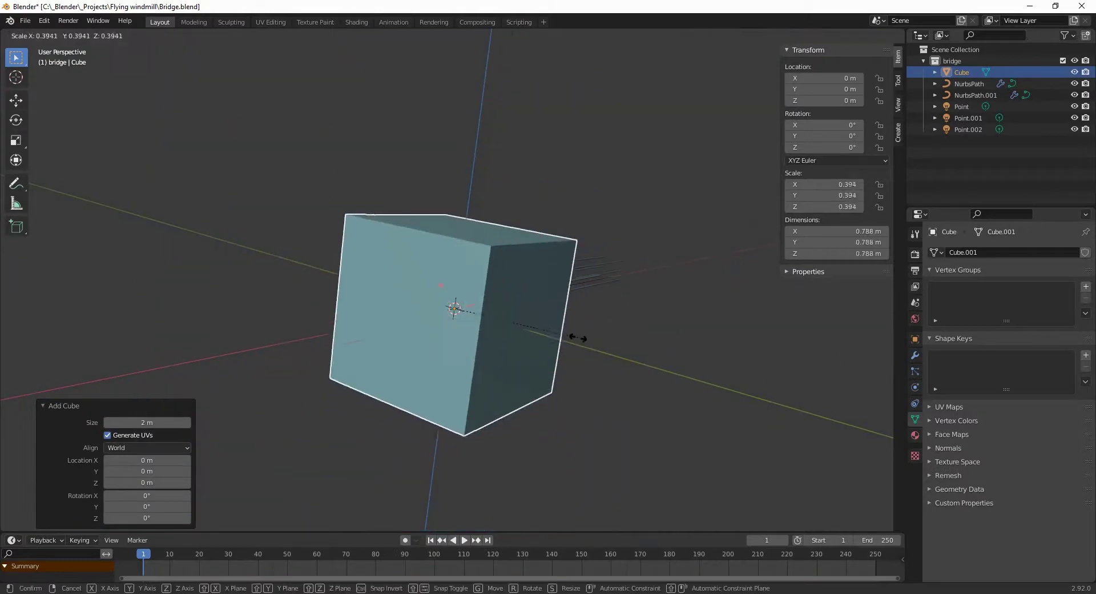
pyautogui.click(461, 296)
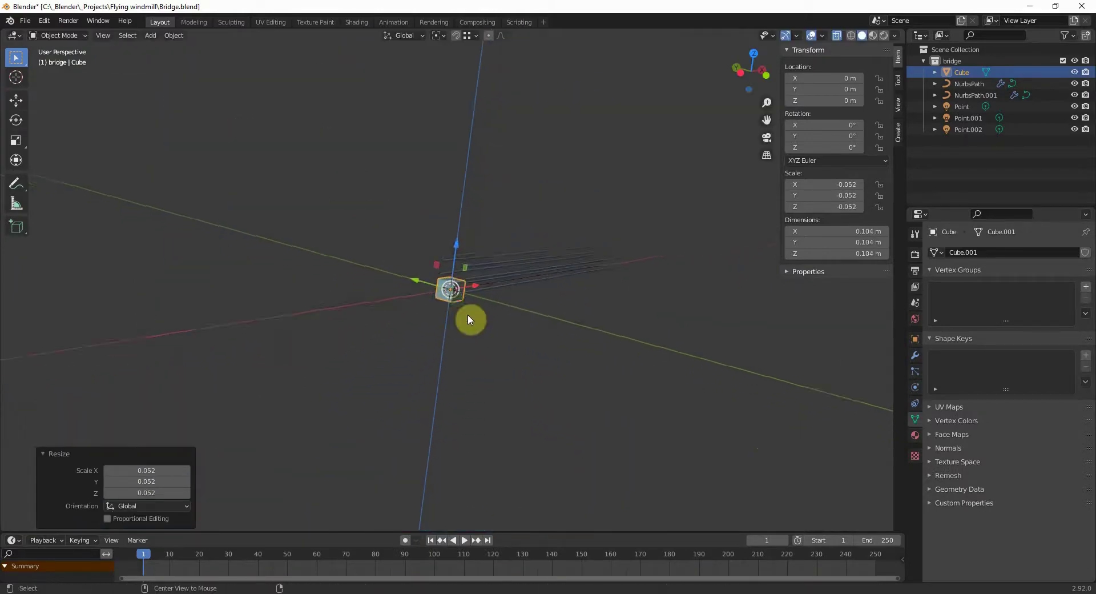
pyautogui.scroll(10, 470, 315)
pyautogui.press('KP_7')
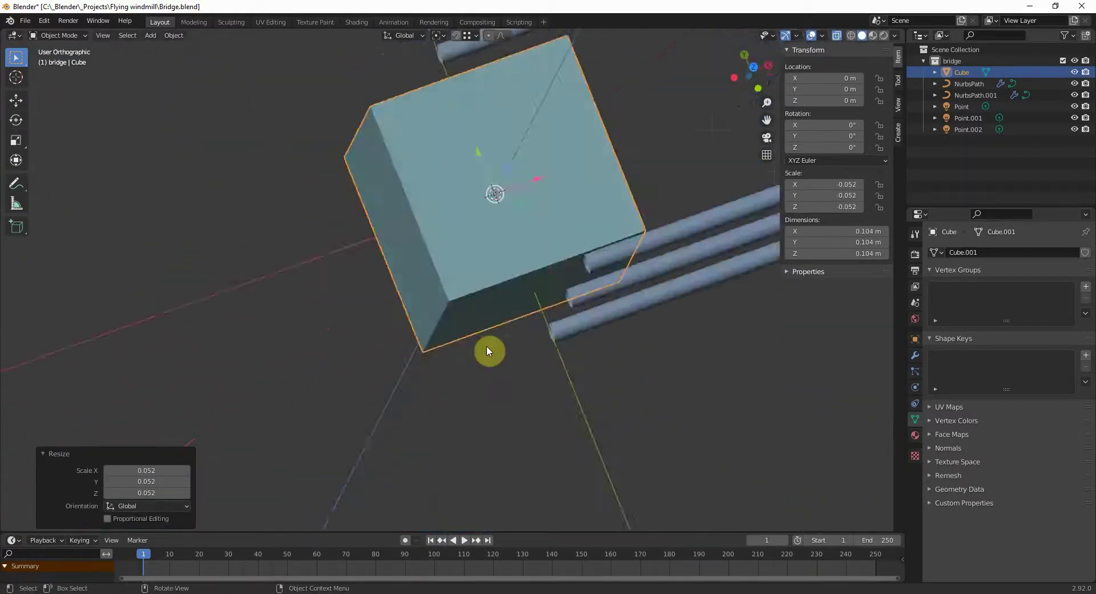
pyautogui.press('s')
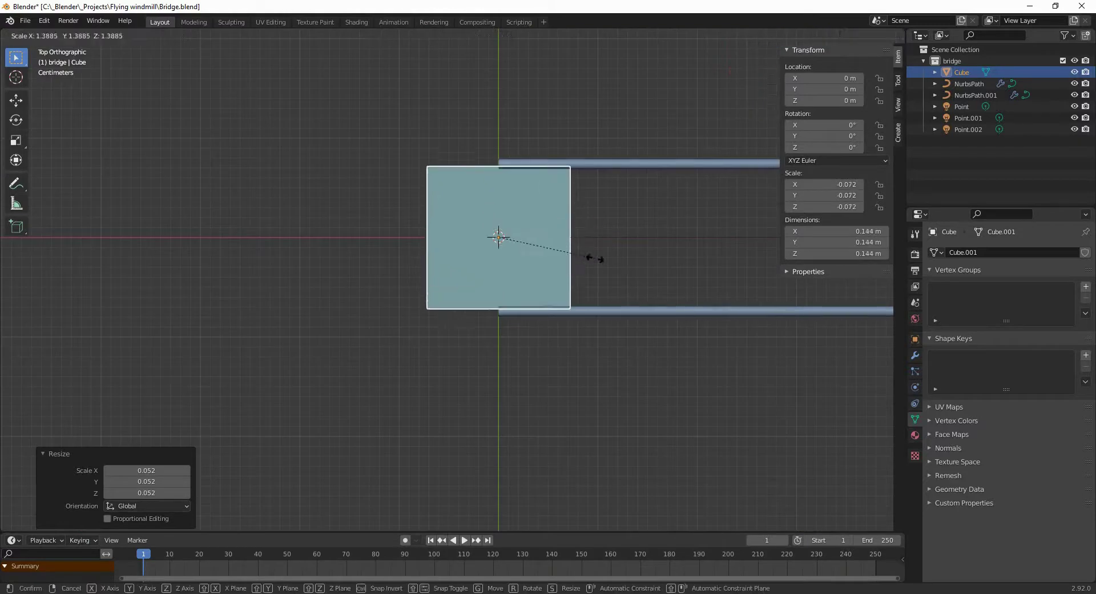
pyautogui.click(600, 259)
# Narrow the cube along X and flatten it along Z into a thin slab.
pyautogui.press('s')
pyautogui.press('y')
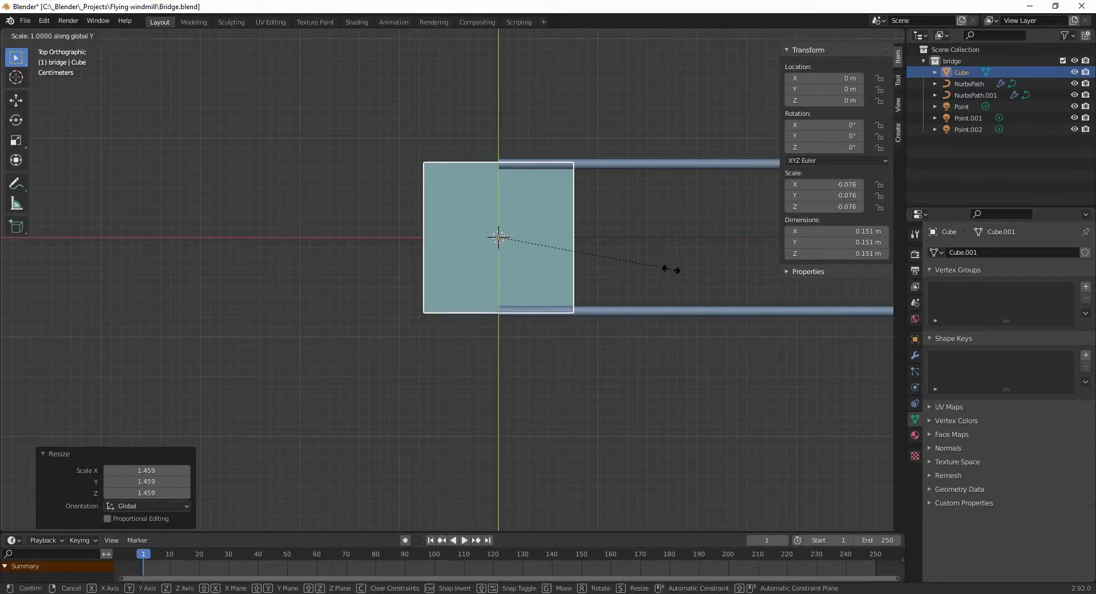
pyautogui.press('x')
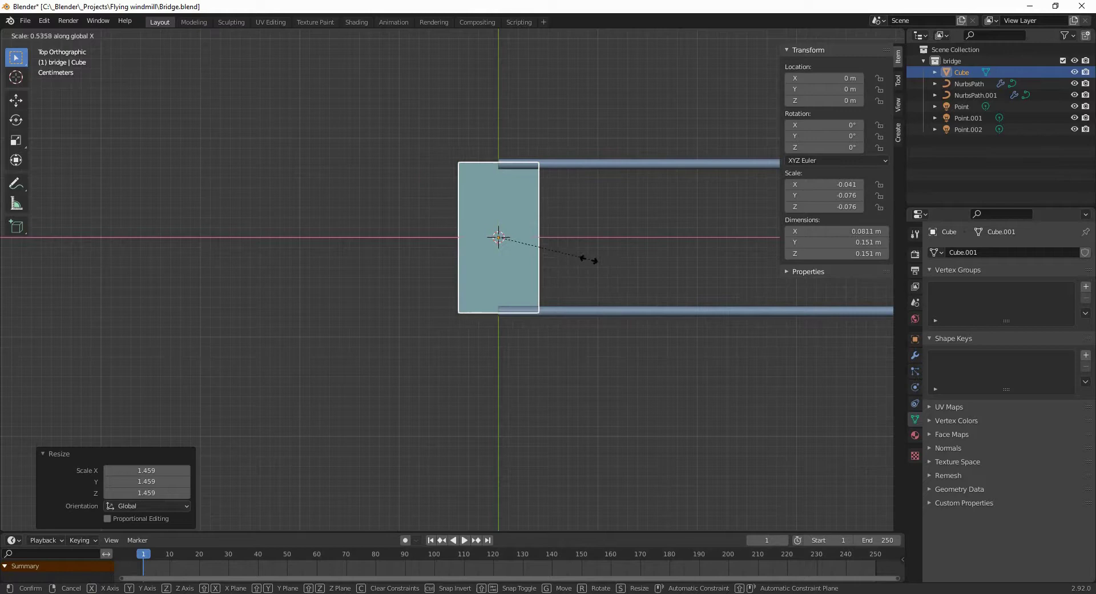
pyautogui.click(480, 306)
pyautogui.moveTo(480, 305); pyautogui.dragTo(502, 163, button='middle')
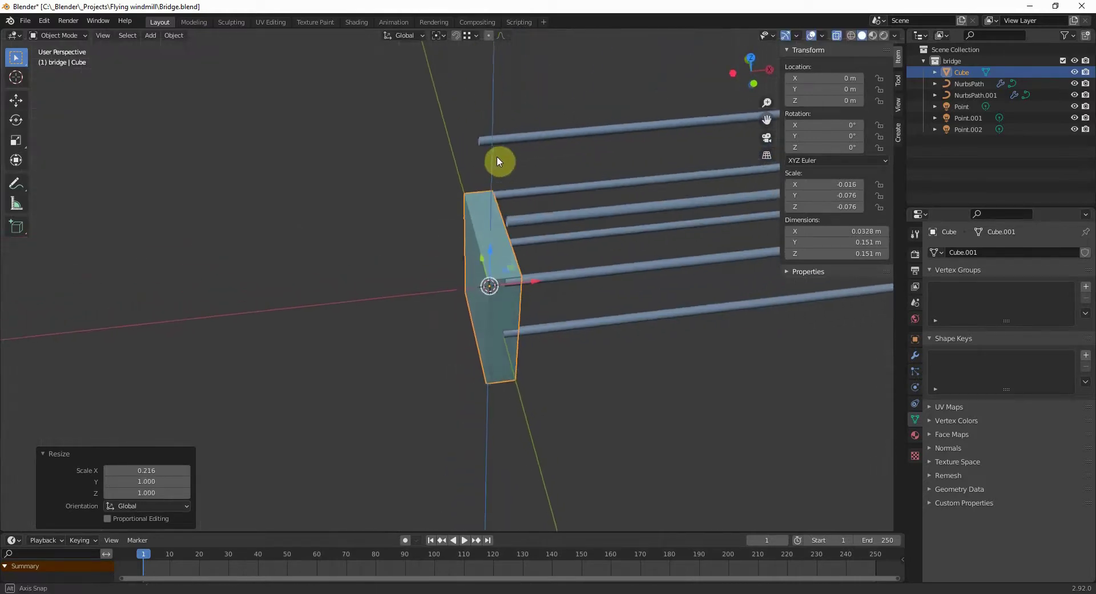
pyautogui.press('s')
pyautogui.press('z')
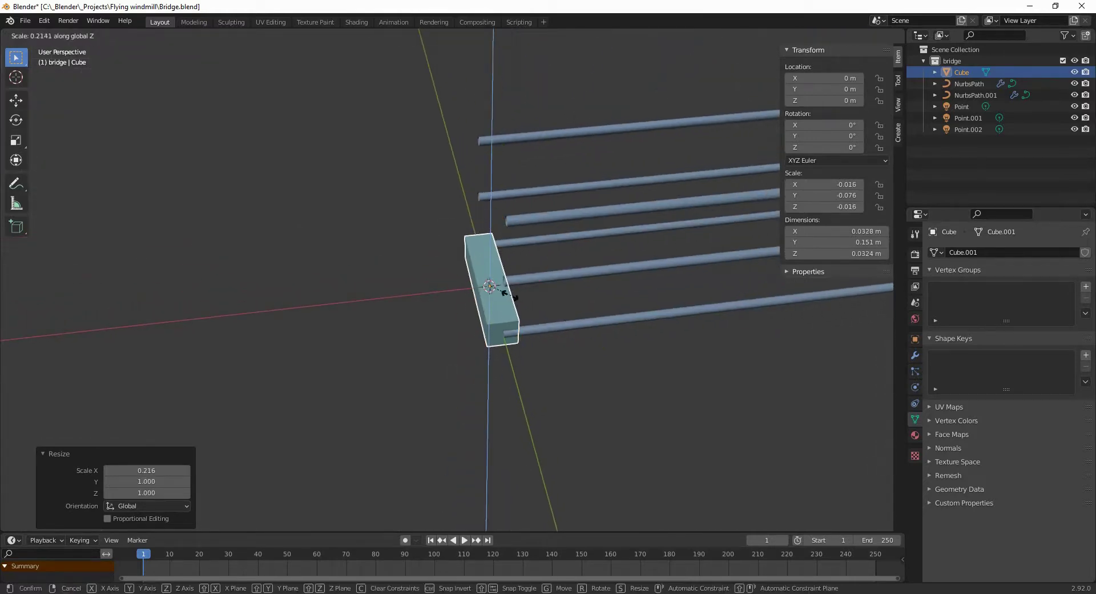
pyautogui.click(489, 285)
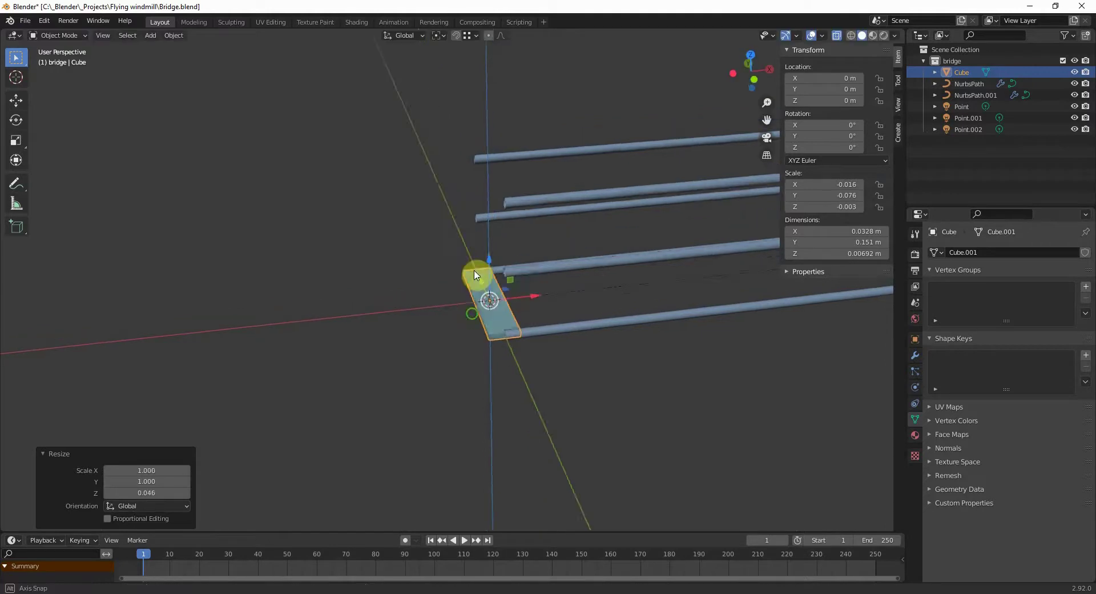
pyautogui.moveTo(482, 289); pyautogui.dragTo(485, 260, button='middle')
pyautogui.scroll(5, 485, 311)
pyautogui.scroll(-4, 661, 301)
# Widen the slab along X into a 0.041 × 0.151 × 0.007 m plank.
pyautogui.press('s')
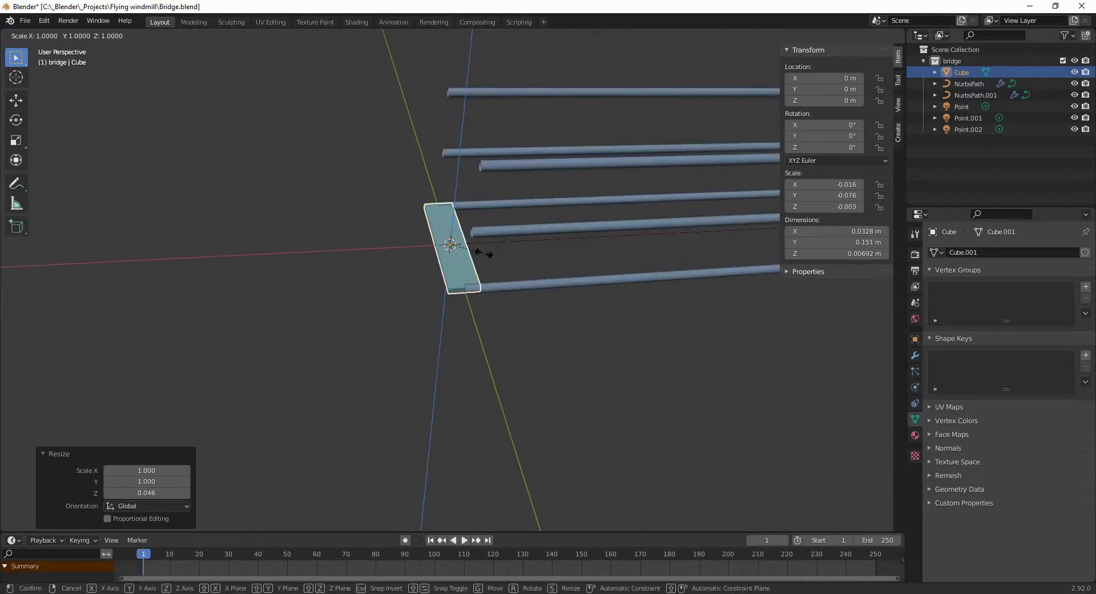
pyautogui.press('x')
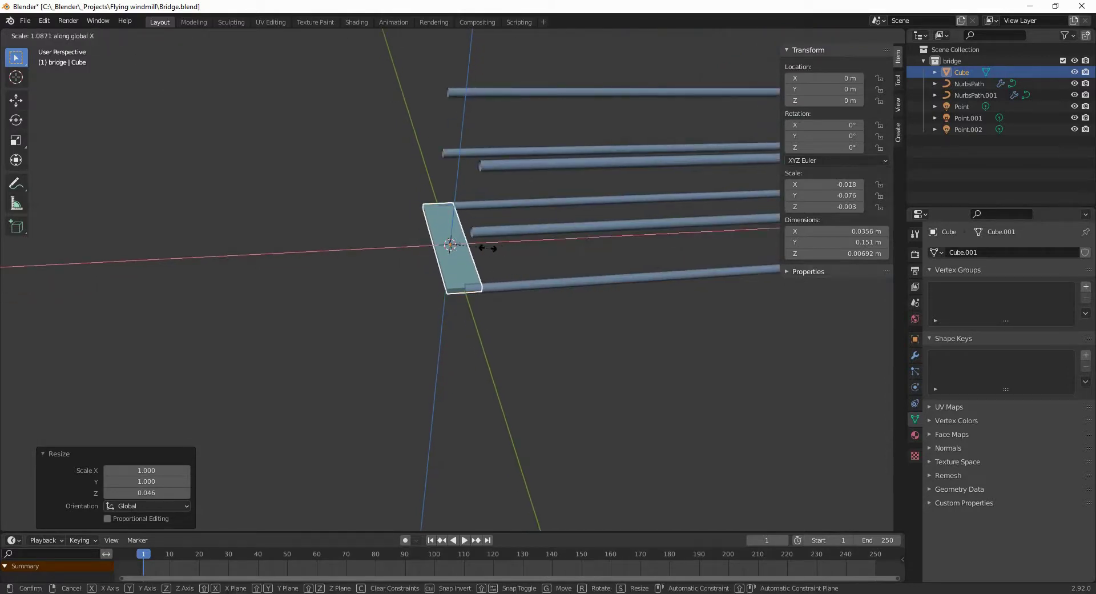
pyautogui.click(495, 252)
pyautogui.moveTo(494, 252); pyautogui.dragTo(449, 350, button='middle')
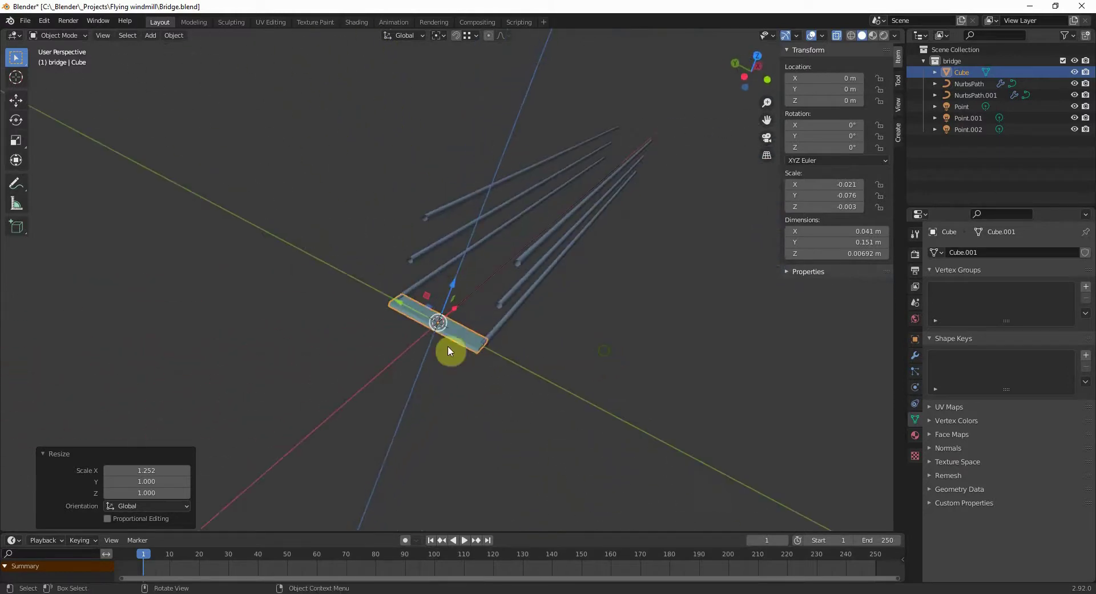
# Add an Array modifier to the plank.
pyautogui.click(487, 289)
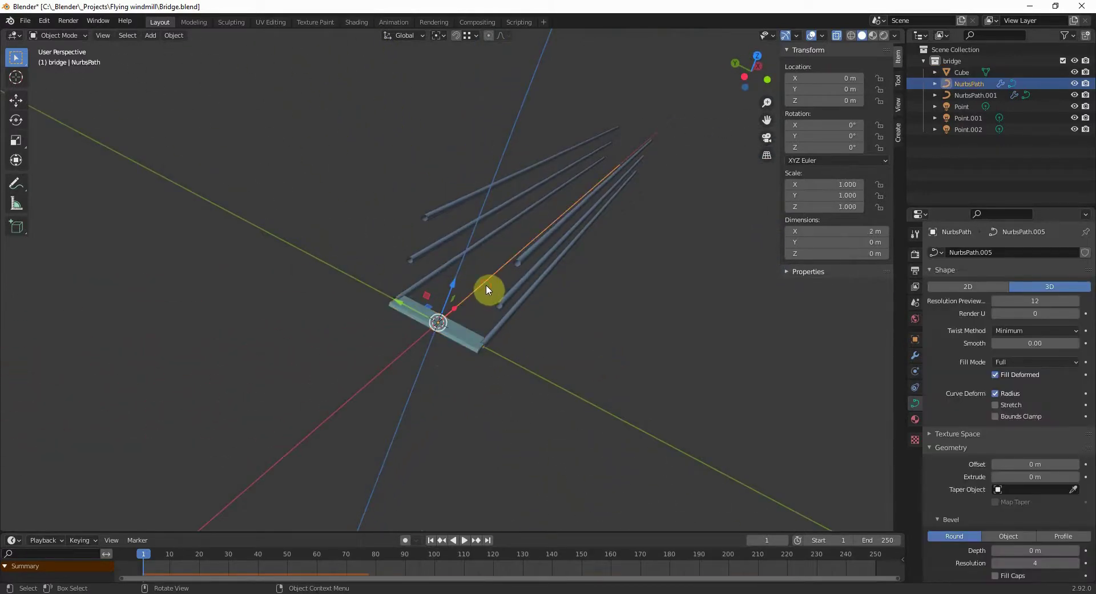
pyautogui.click(463, 347)
pyautogui.moveTo(460, 356); pyautogui.dragTo(390, 307, button='middle')
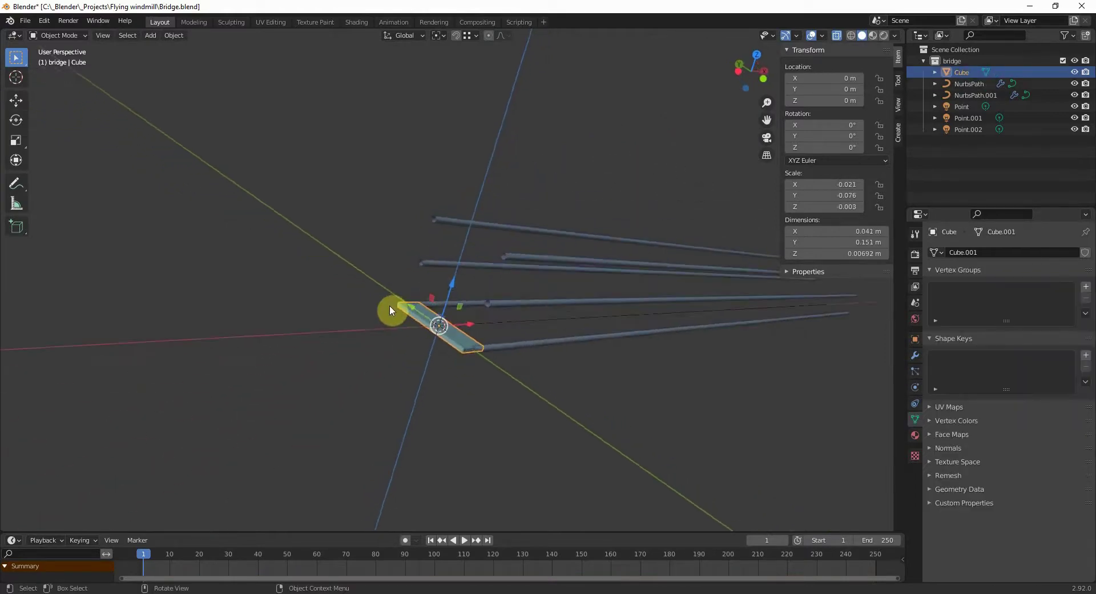
pyautogui.click(916, 361)
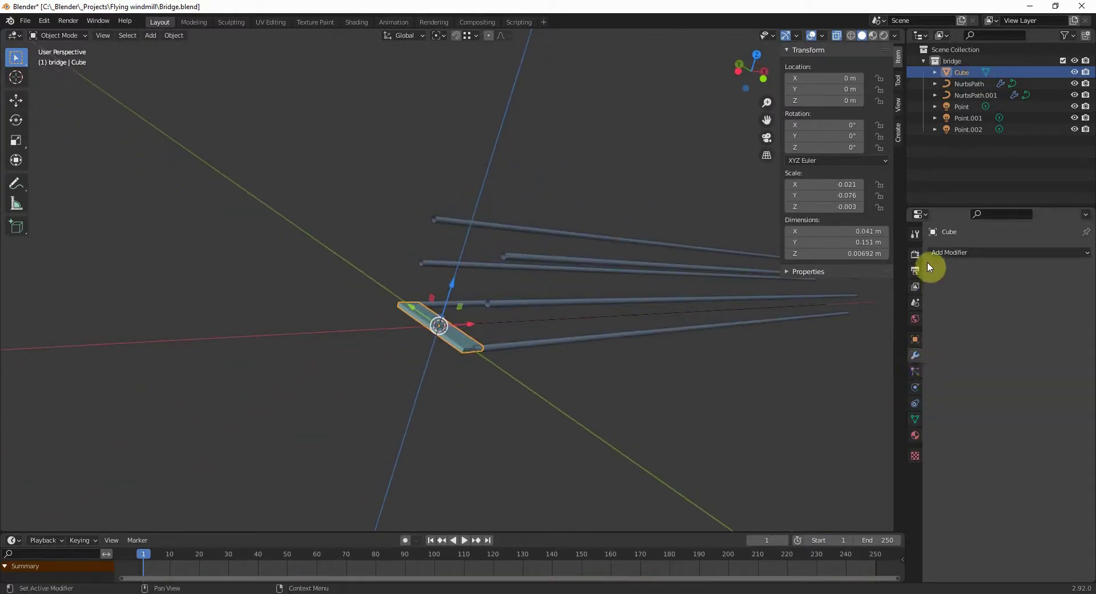
pyautogui.click(942, 252)
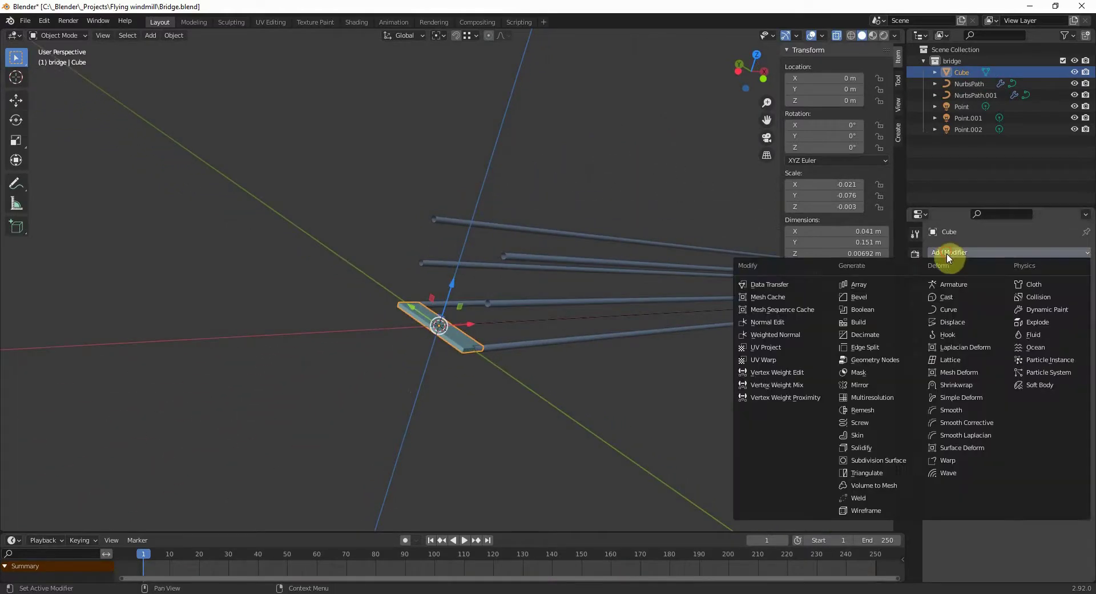
pyautogui.click(877, 287)
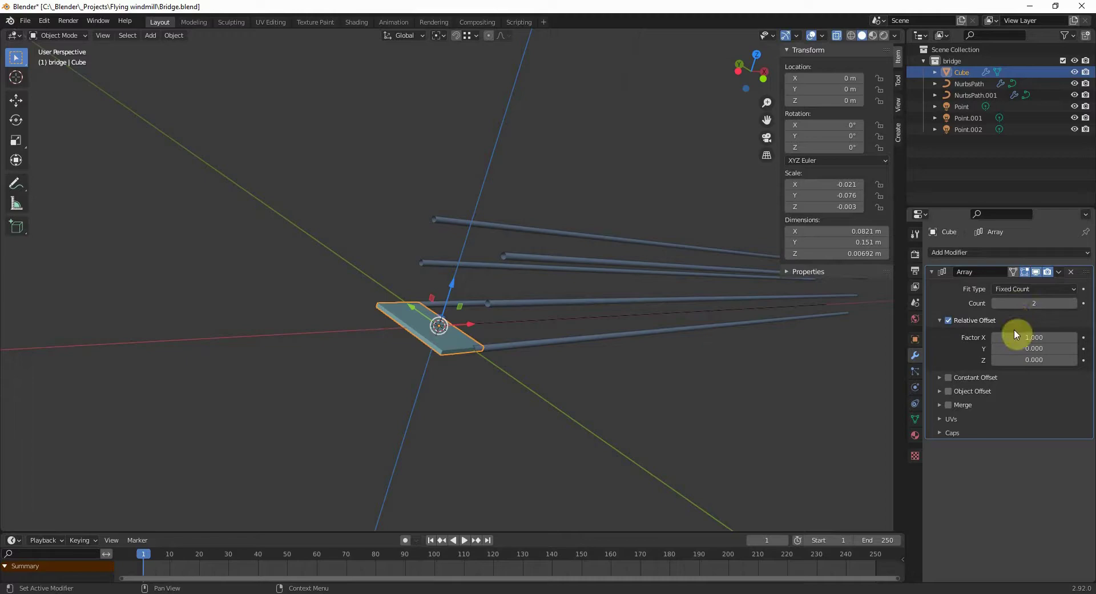
# Add a Curve modifier that bends the plank along the NurbsPath rail.
pyautogui.click(962, 254)
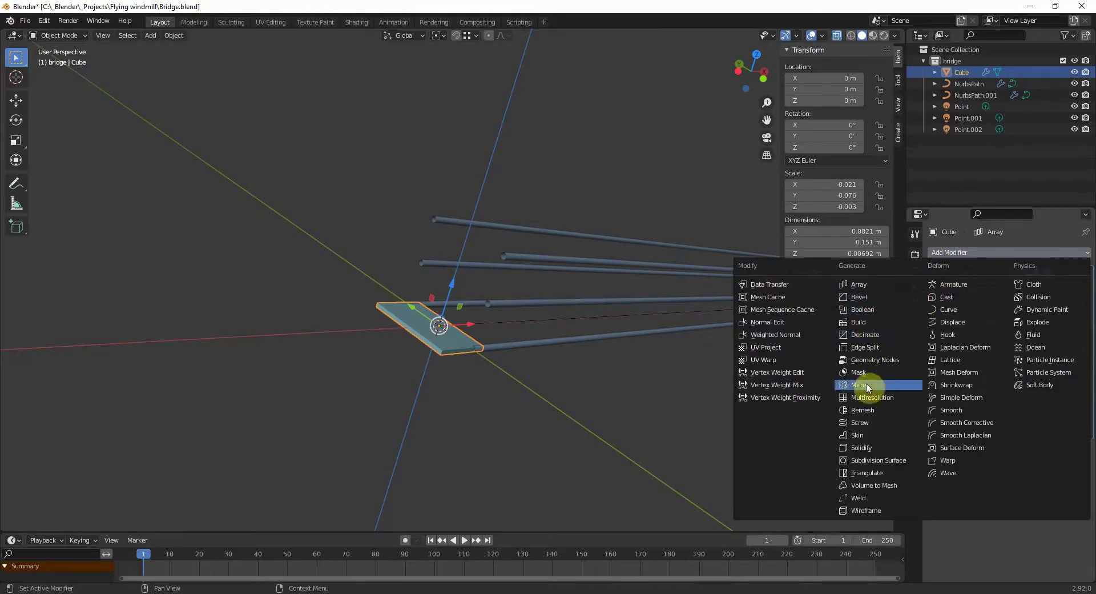
pyautogui.click(955, 310)
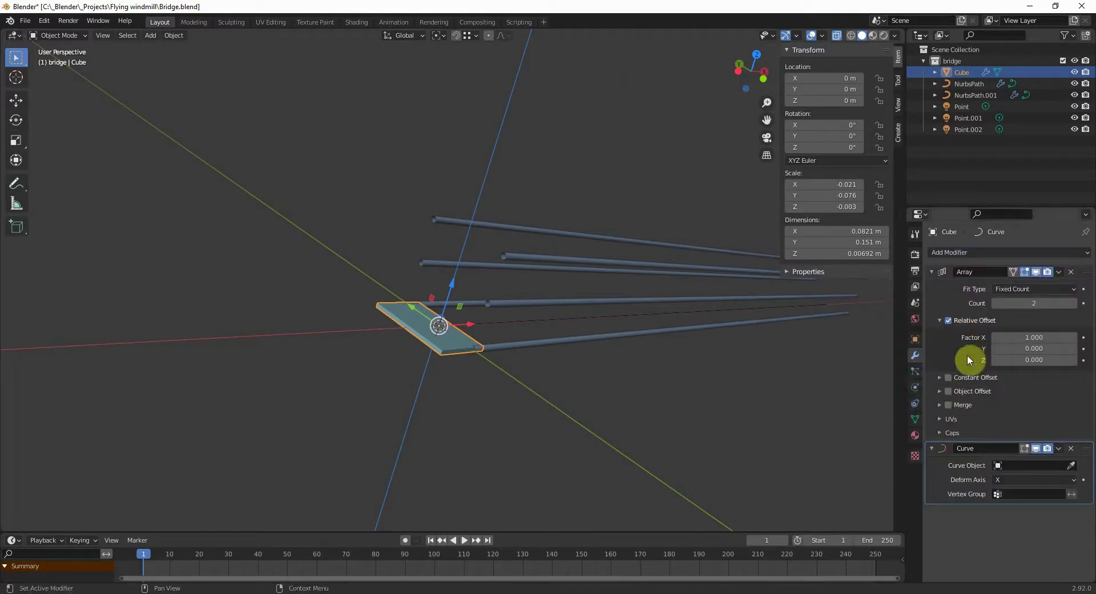
pyautogui.moveTo(573, 342); pyautogui.dragTo(502, 359, button='middle')
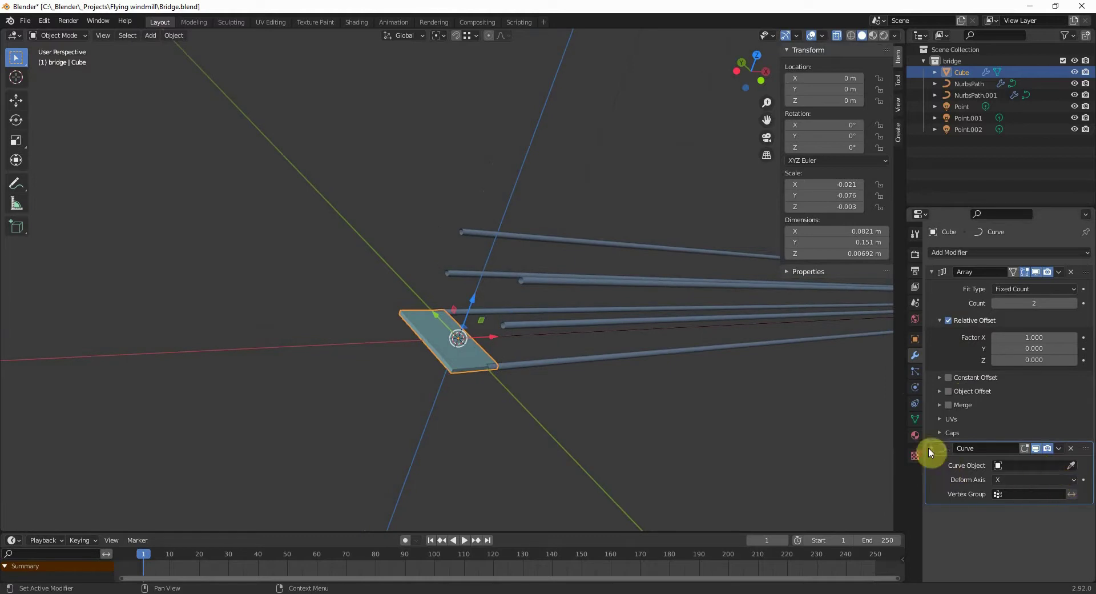
pyautogui.click(1072, 466)
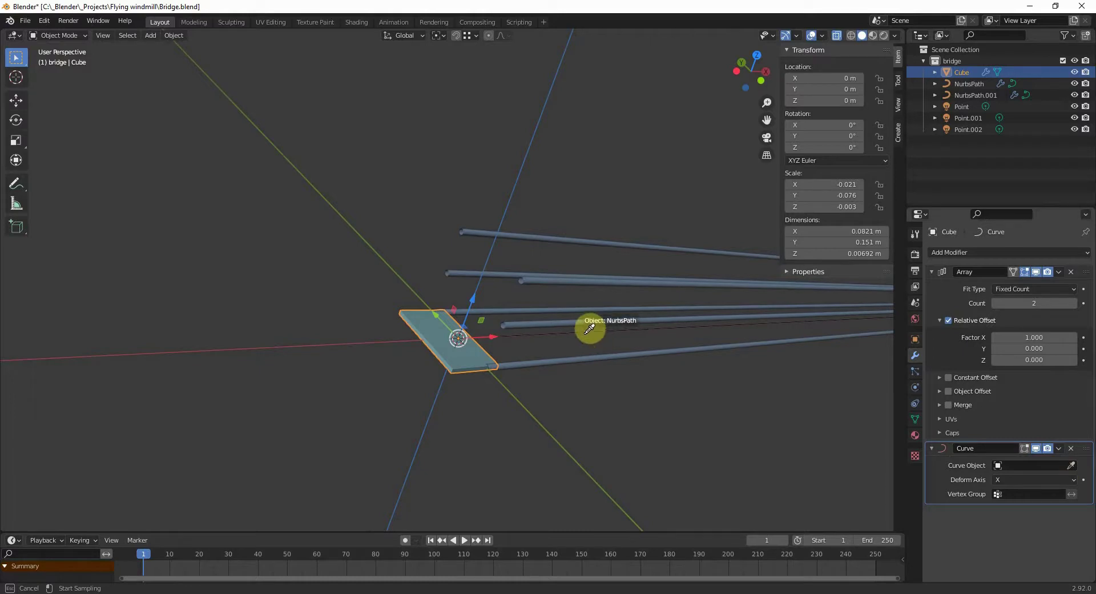
pyautogui.click(590, 330)
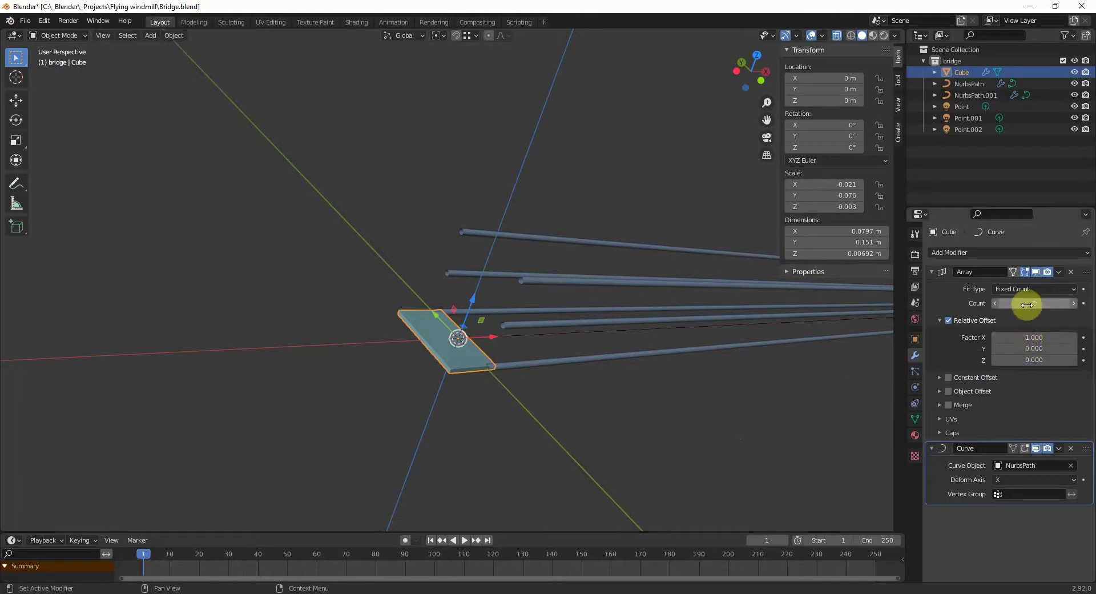
# Set the plank Array to 43 copies at relative offset X -1.150 along the rails.
pyautogui.moveTo(1024, 303); pyautogui.dragTo(1006, 338)
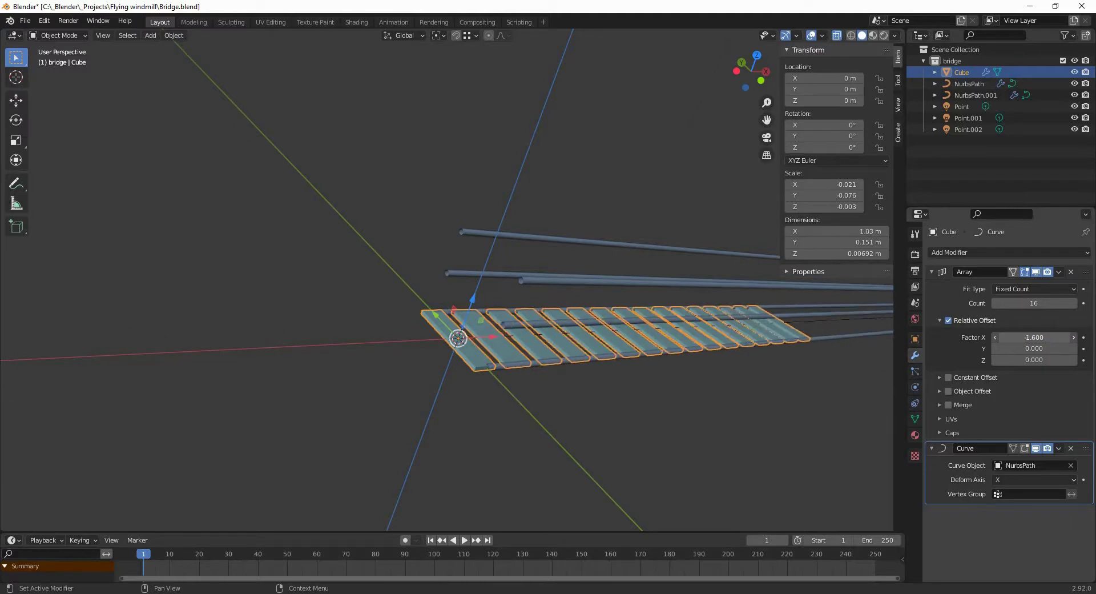
pyautogui.moveTo(868, 343); pyautogui.dragTo(519, 296, button='middle')
pyautogui.scroll(-3, 519, 297)
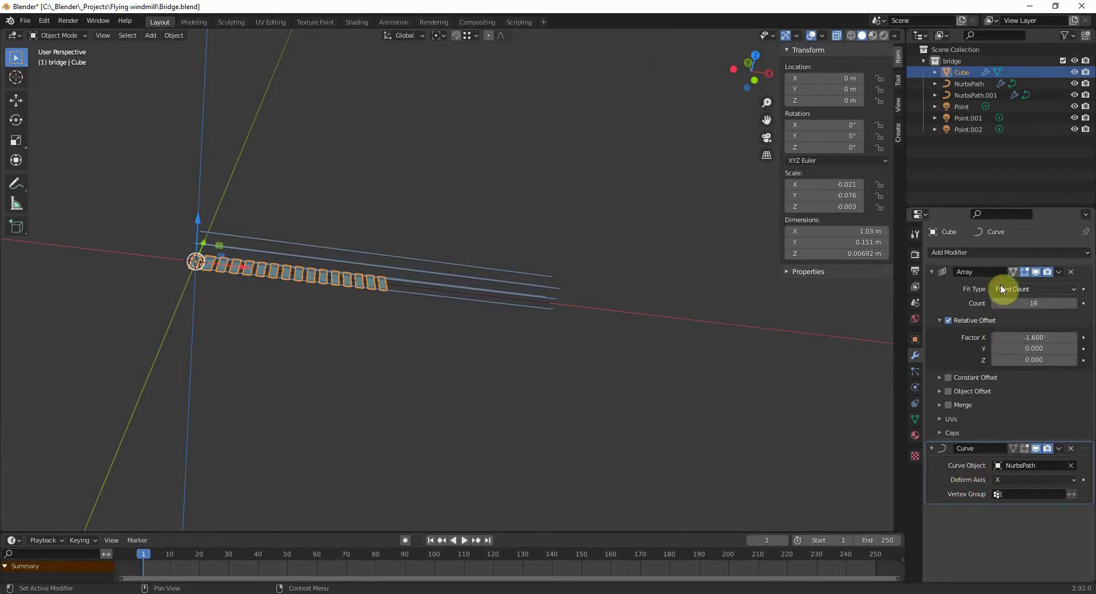
pyautogui.moveTo(470, 276); pyautogui.dragTo(577, 345, button='middle')
pyautogui.scroll(8, 462, 306)
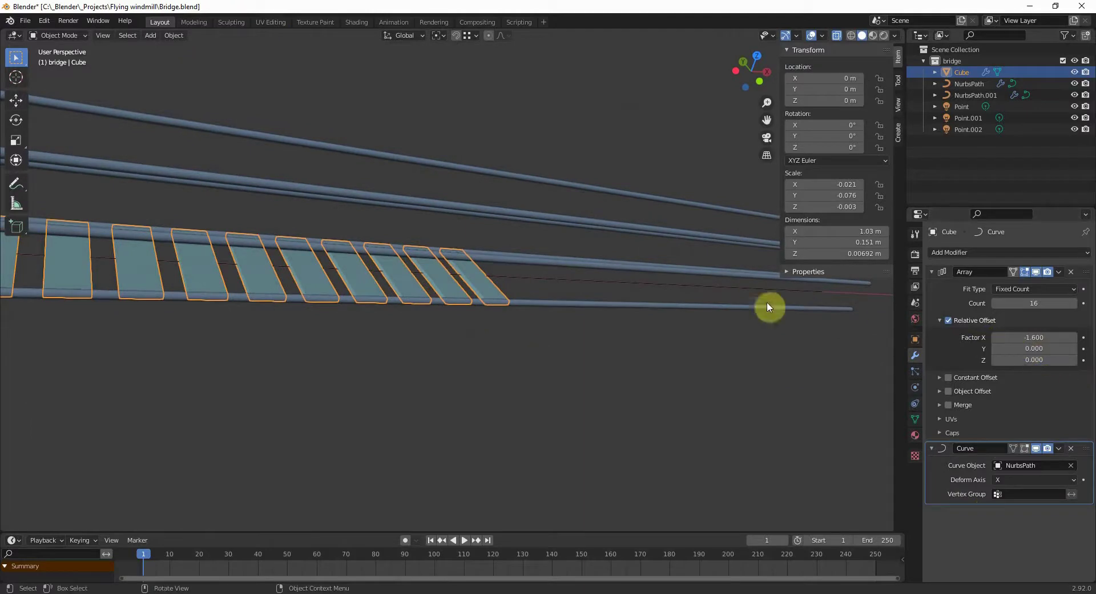
pyautogui.scroll(-1, 766, 302)
pyautogui.scroll(-1, 779, 343)
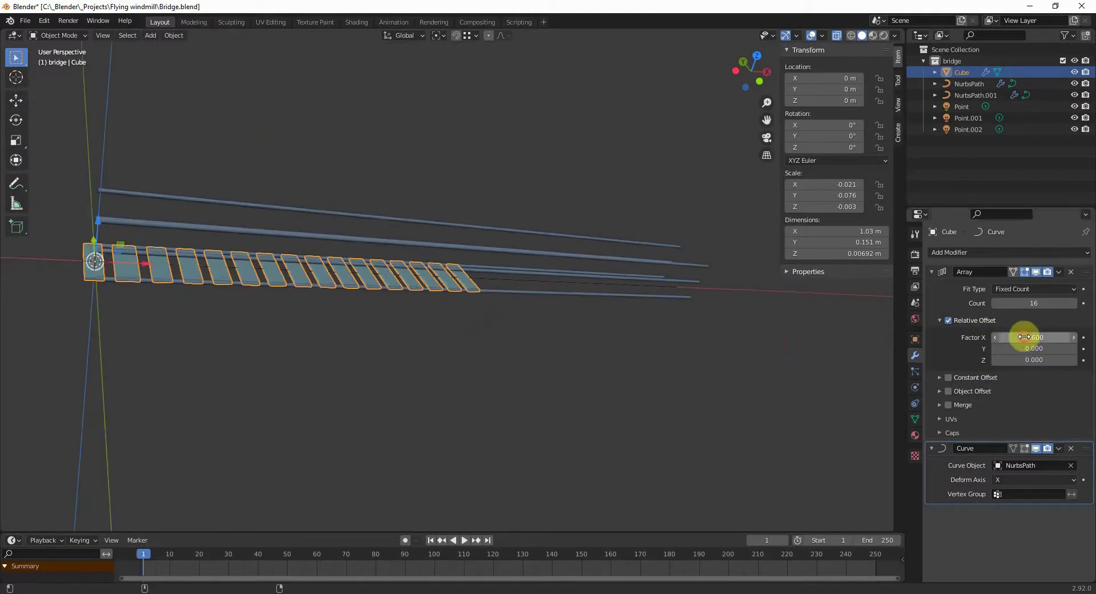
pyautogui.moveTo(1025, 337); pyautogui.dragTo(983, 337)
pyautogui.moveTo(1019, 303); pyautogui.dragTo(1056, 302)
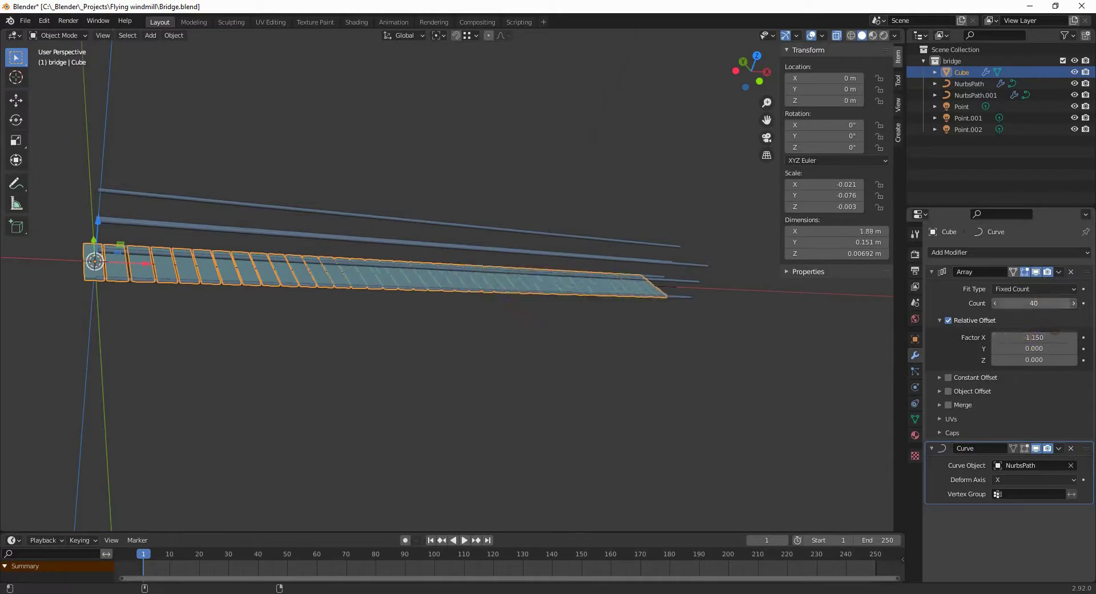
pyautogui.keyDown('ctrl'); pyautogui.moveTo(739, 290); pyautogui.dragTo(641, 411, button='middle'); pyautogui.keyUp('ctrl')
pyautogui.click(997, 303)
pyautogui.scroll(-4, 666, 320)
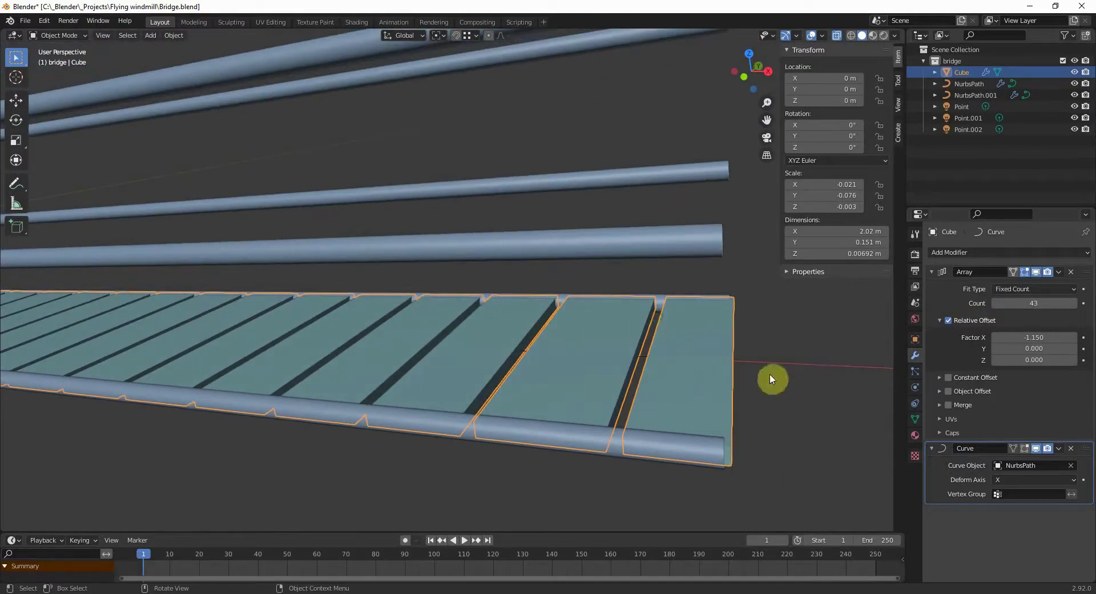
pyautogui.moveTo(773, 379); pyautogui.dragTo(571, 251, button='middle')
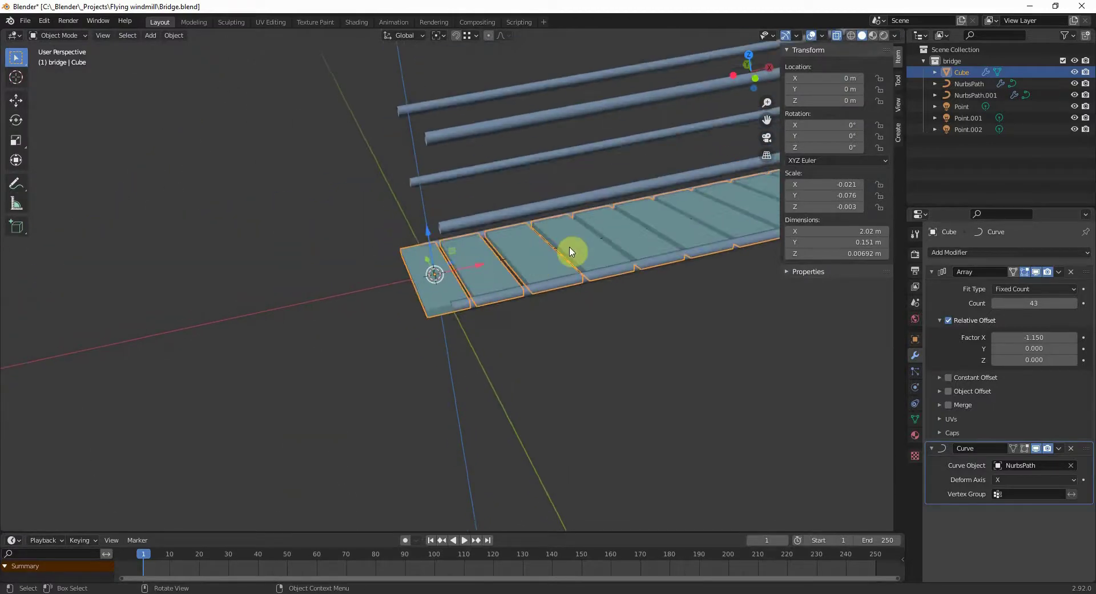
# From the top view, shift the plank deck 0.020682 m along X.
pyautogui.press('KP_7')
pyautogui.press('g')
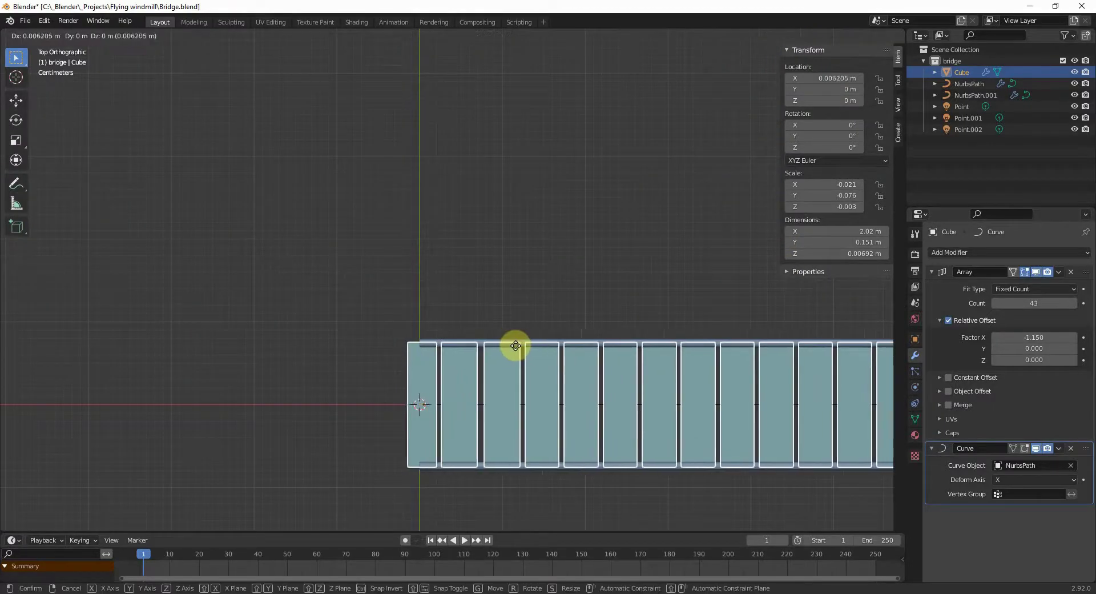
pyautogui.click(523, 350)
pyautogui.keyDown('shift'); pyautogui.moveTo(661, 375); pyautogui.dragTo(685, 331, button='middle'); pyautogui.keyUp('shift')
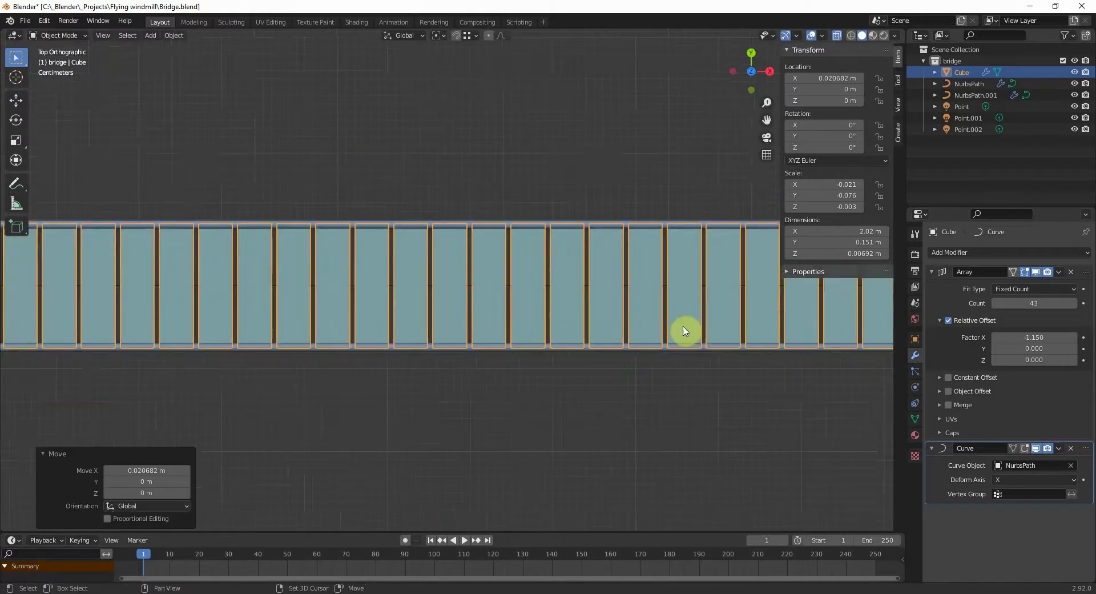
pyautogui.keyDown('shift'); pyautogui.moveTo(362, 281); pyautogui.dragTo(427, 280, button='middle'); pyautogui.keyUp('shift')
pyautogui.scroll(3, 392, 213)
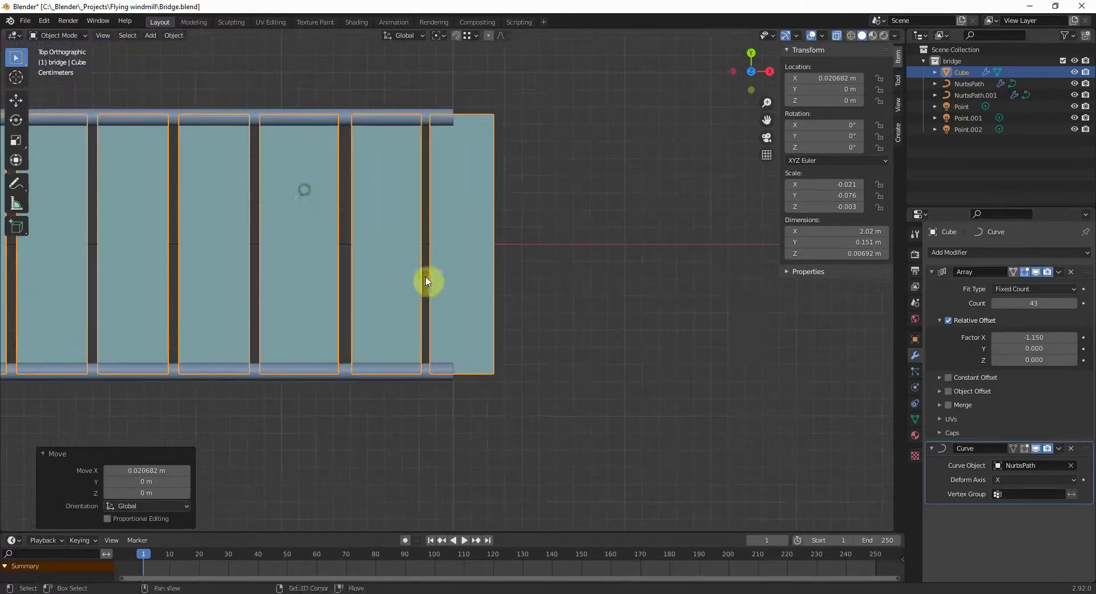
pyautogui.scroll(2, 617, 276)
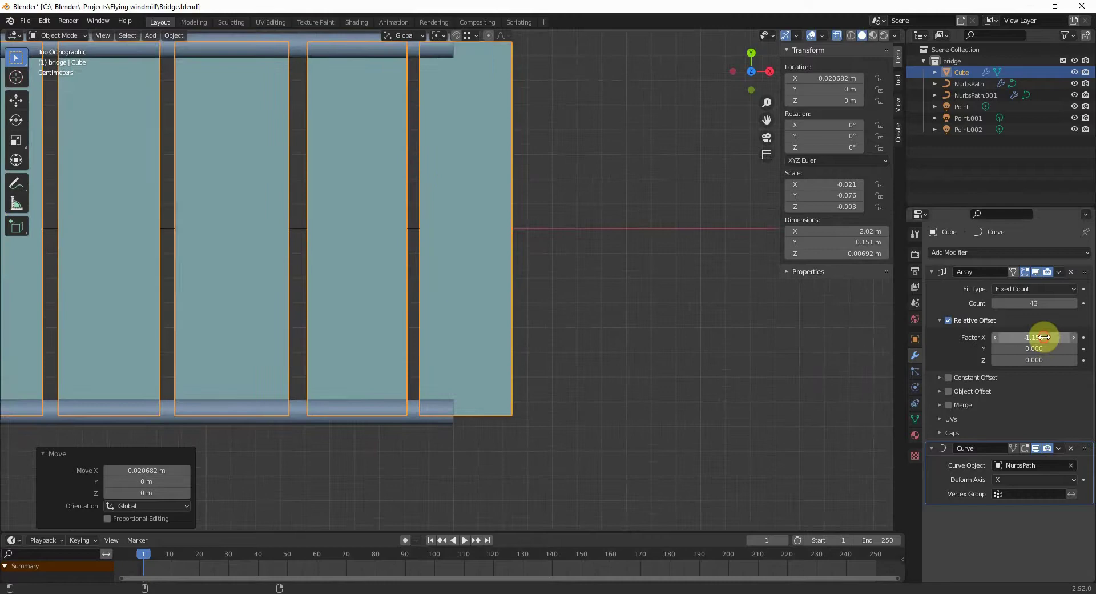
# Set the Array relative offset Factor X to -1.135 for a 2 m deck.
pyautogui.moveTo(1044, 337); pyautogui.dragTo(1044, 337)
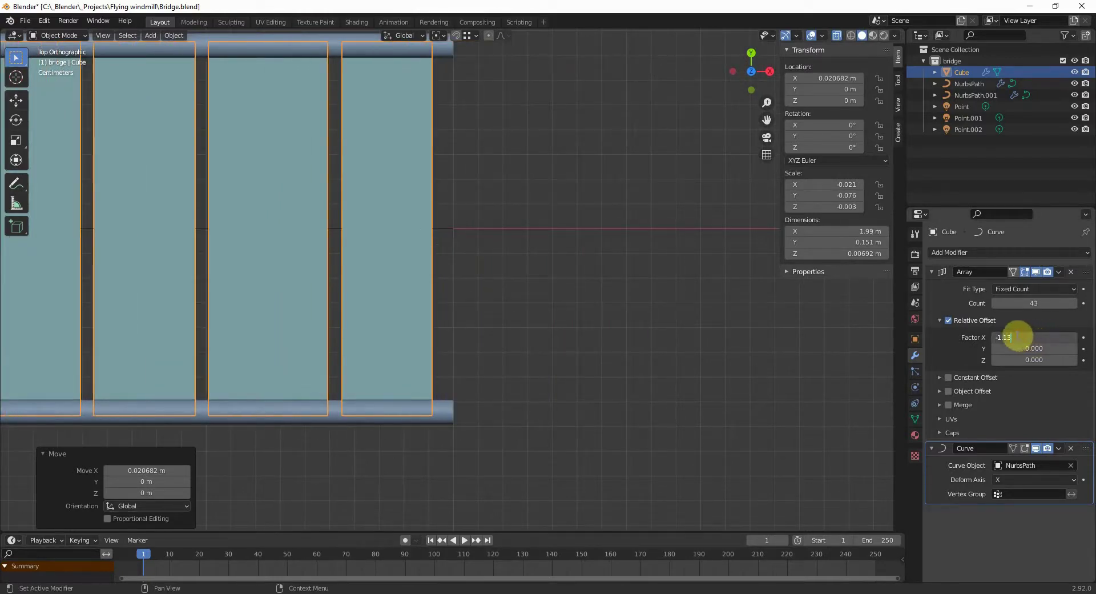
pyautogui.write('1')
pyautogui.press('Return')
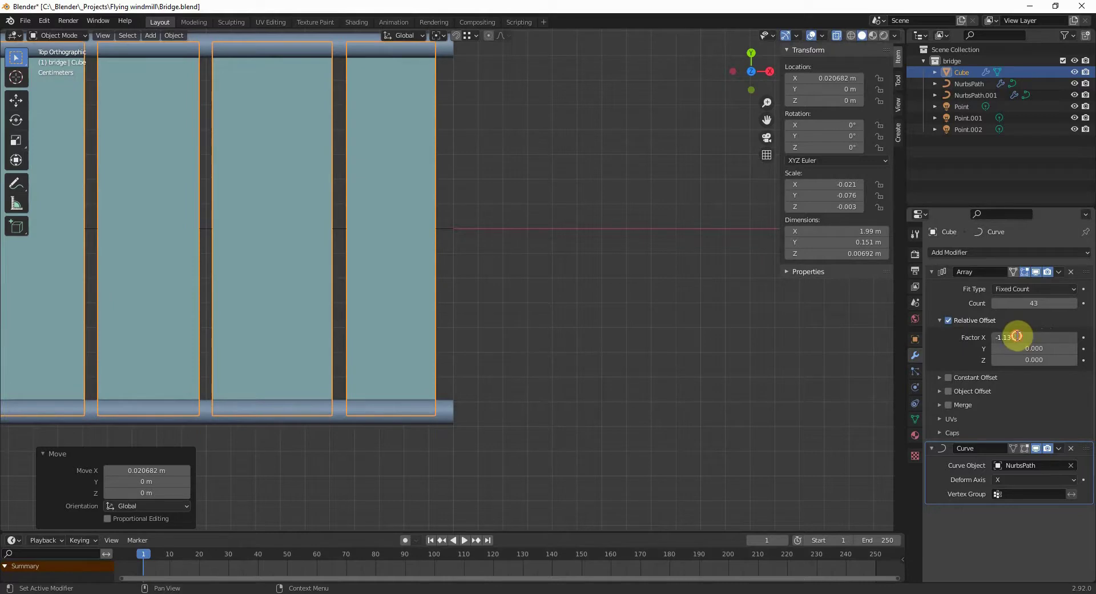
pyautogui.press('Return')
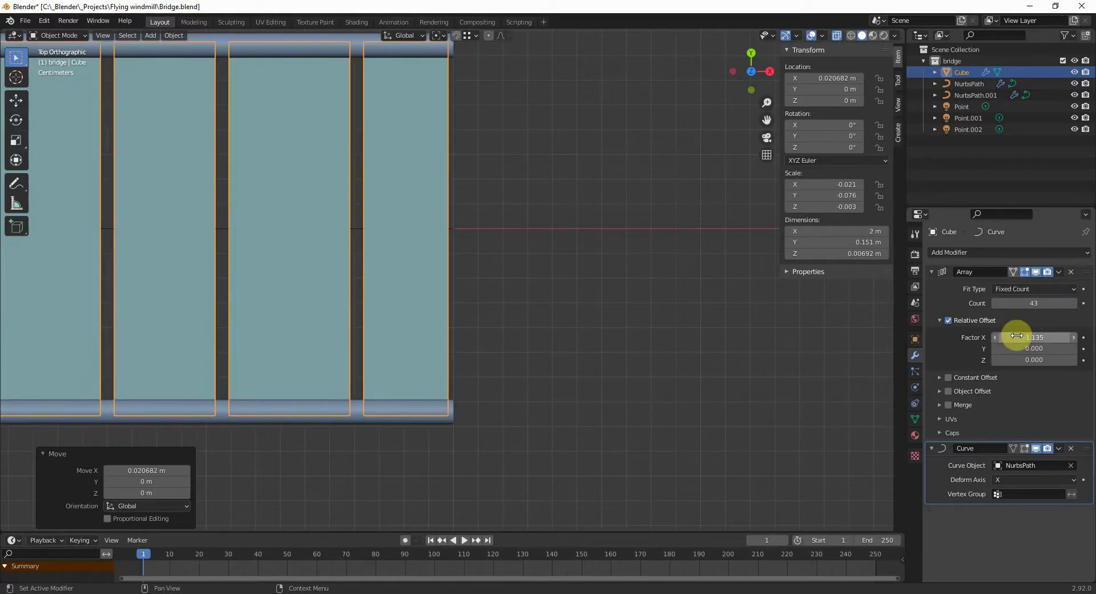
pyautogui.moveTo(282, 225); pyautogui.dragTo(523, 270, button='middle')
pyautogui.press('space')
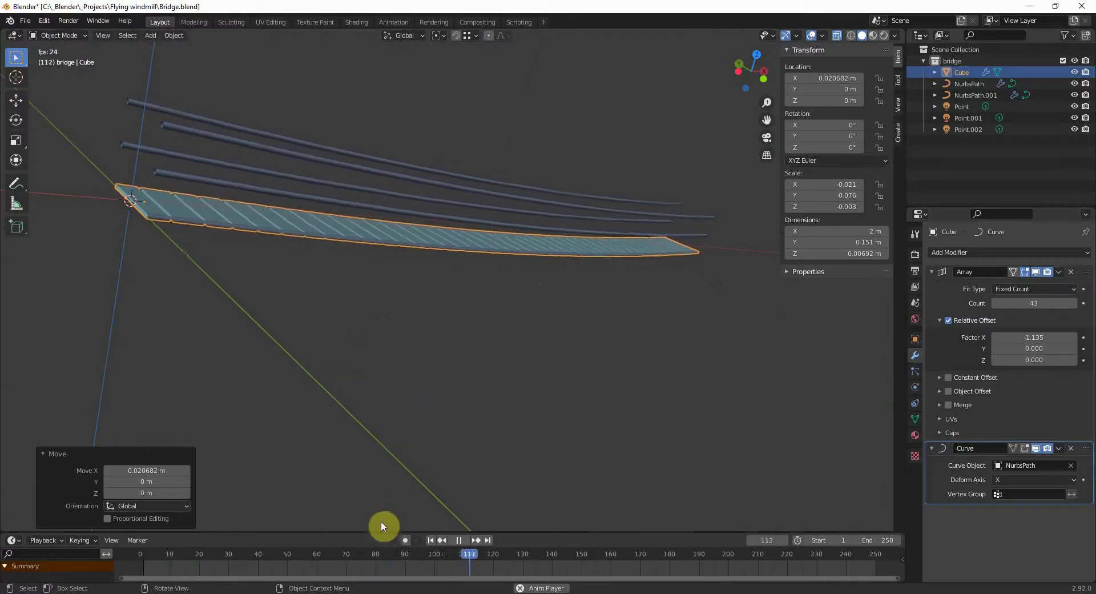
pyautogui.click(430, 539)
pyautogui.moveTo(213, 224); pyautogui.dragTo(229, 265, button='middle')
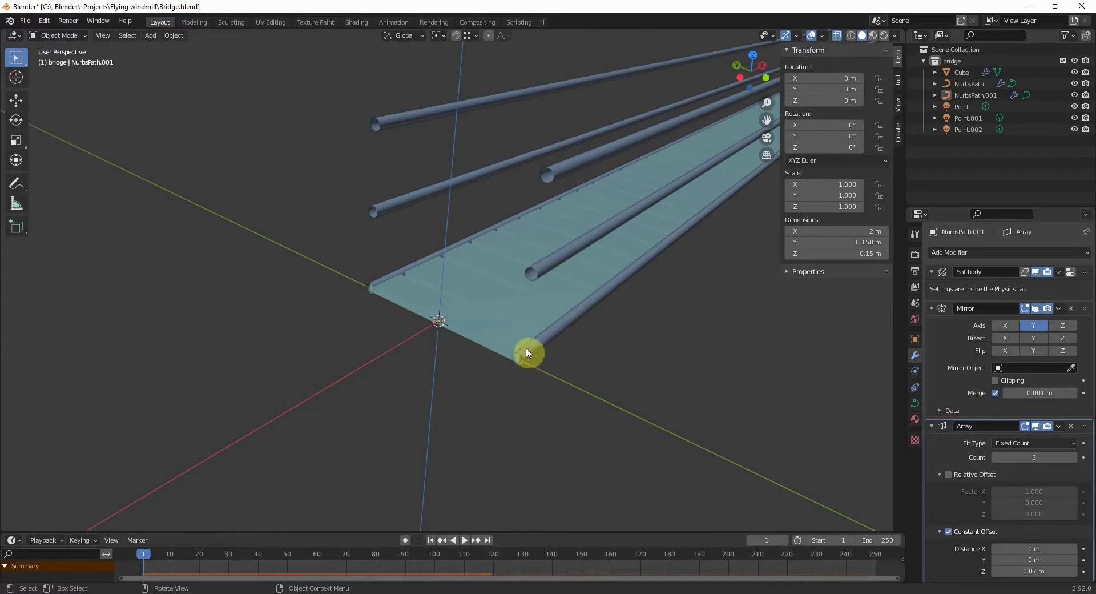
# Add a cylinder with 6 vertices and frame it.
pyautogui.hotkey('shift', 'a')
pyautogui.moveTo(527, 348)
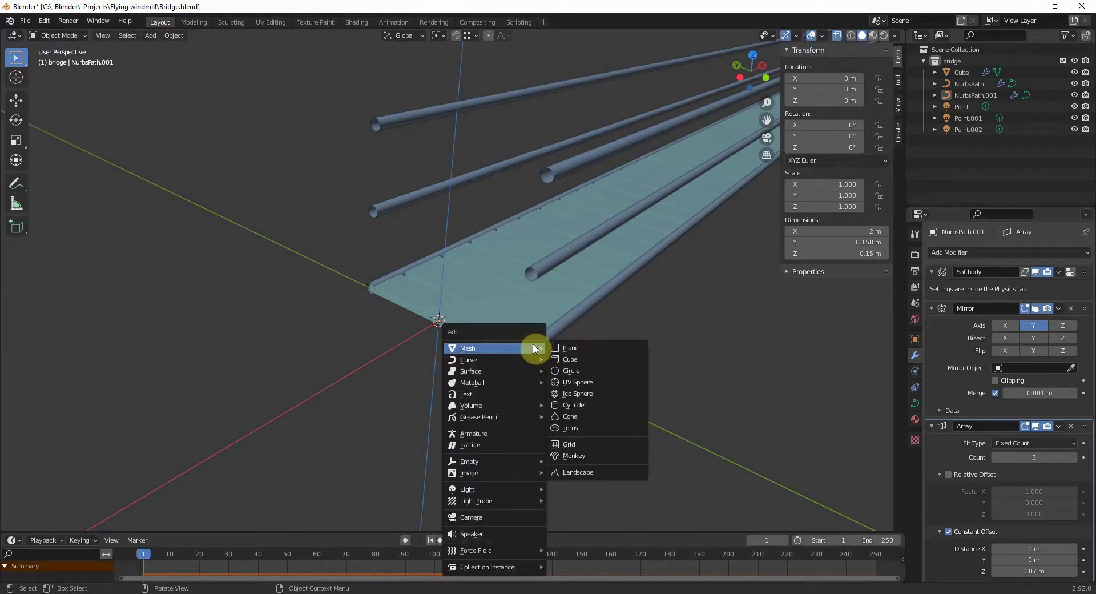
pyautogui.click(587, 407)
pyautogui.moveTo(176, 386); pyautogui.dragTo(168, 387)
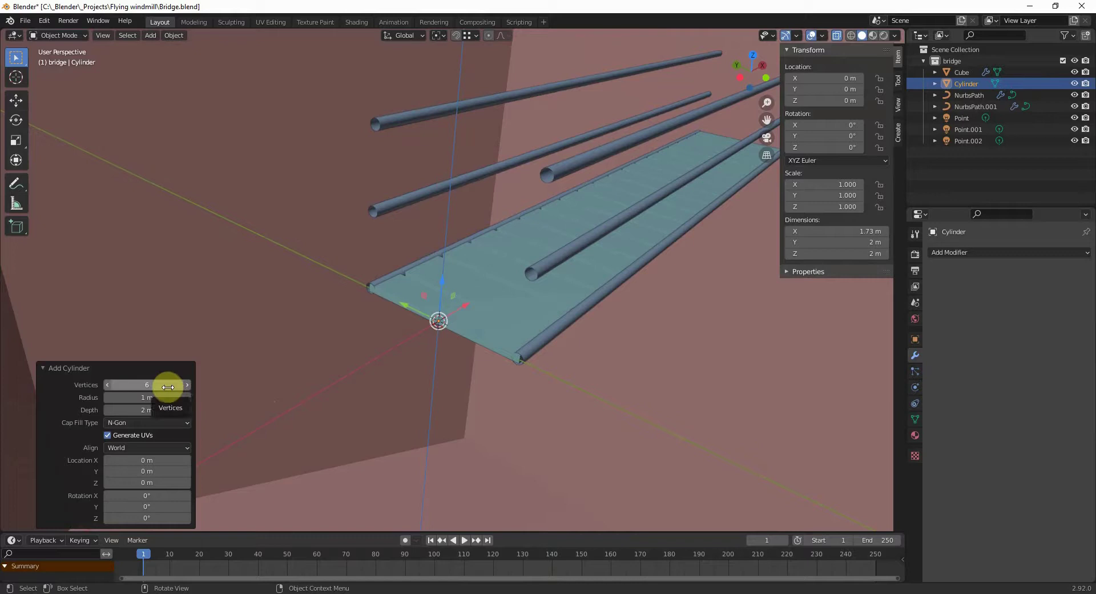
pyautogui.press('KP_Decimal')
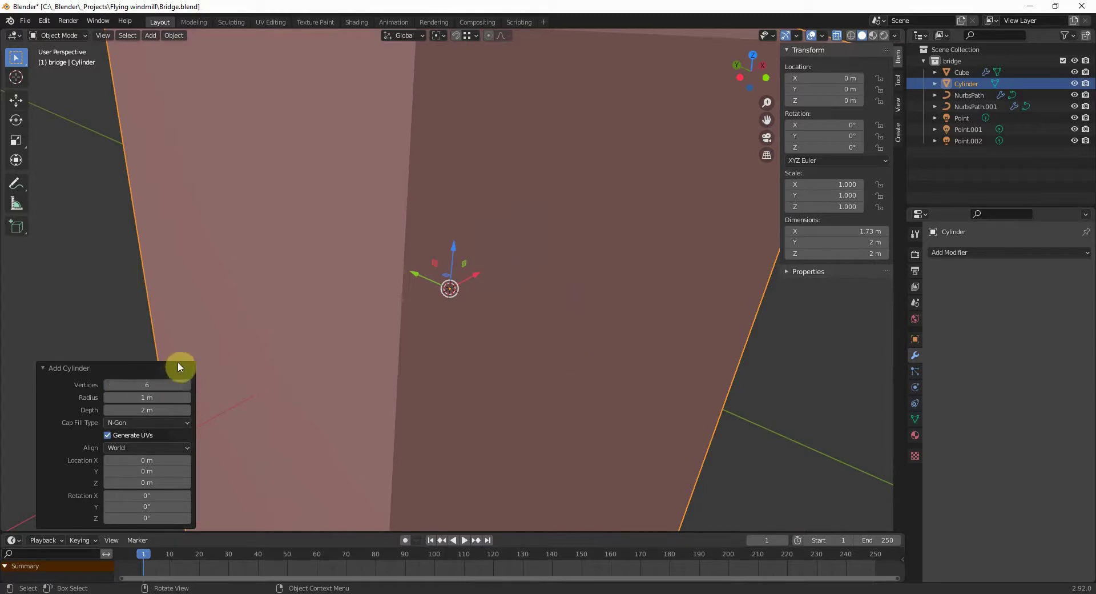
pyautogui.scroll(-5, 514, 313)
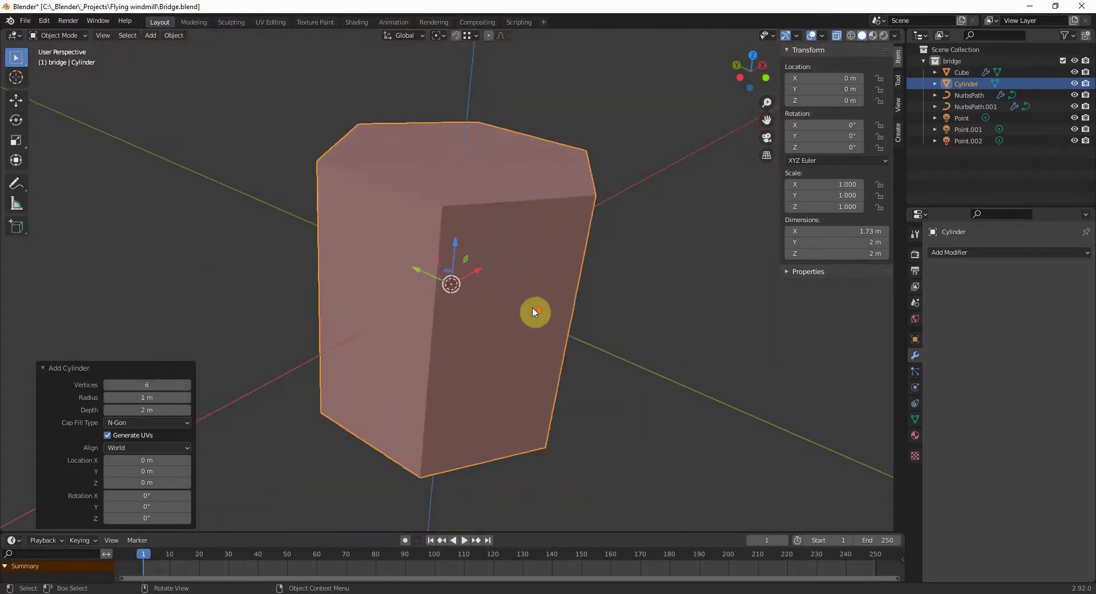
# Scale the cylinder down twice to about 0.011, roughly 2 cm across.
pyautogui.press('s')
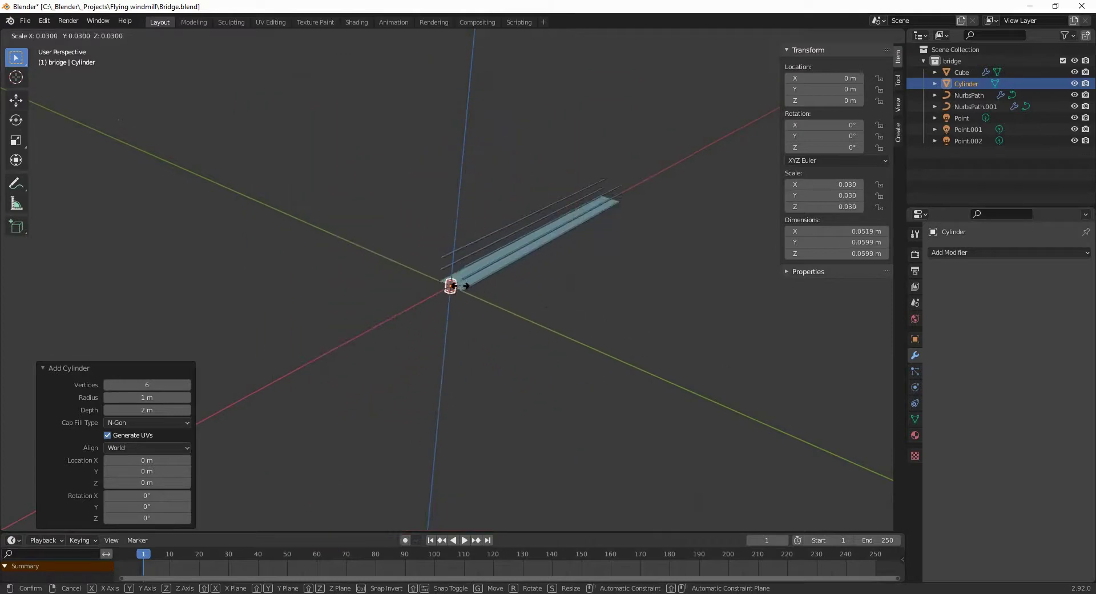
pyautogui.click(452, 291)
pyautogui.scroll(8, 454, 289)
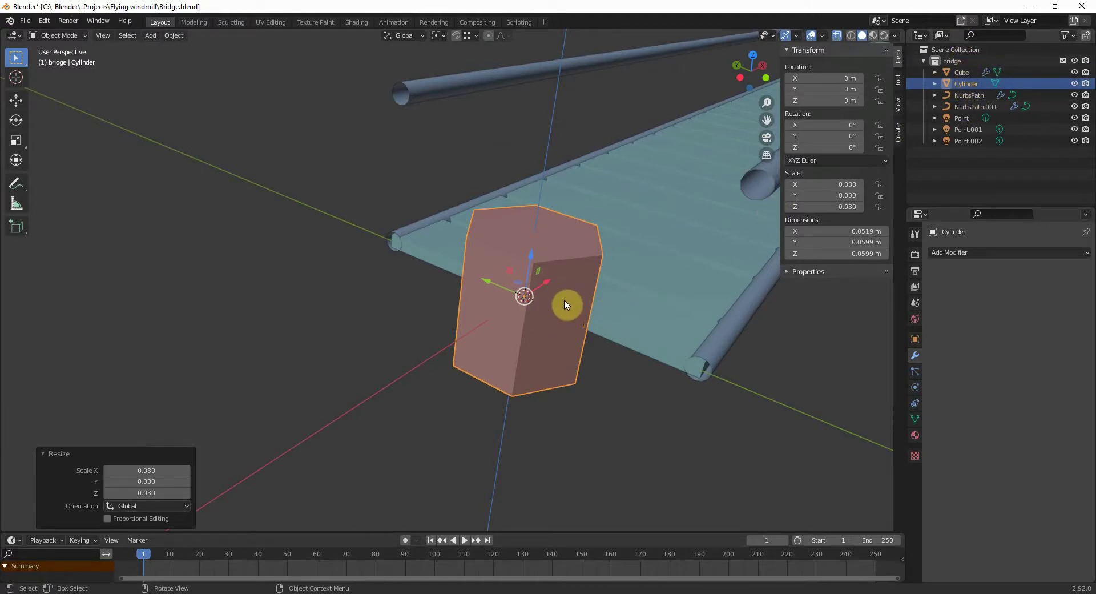
pyautogui.press('s')
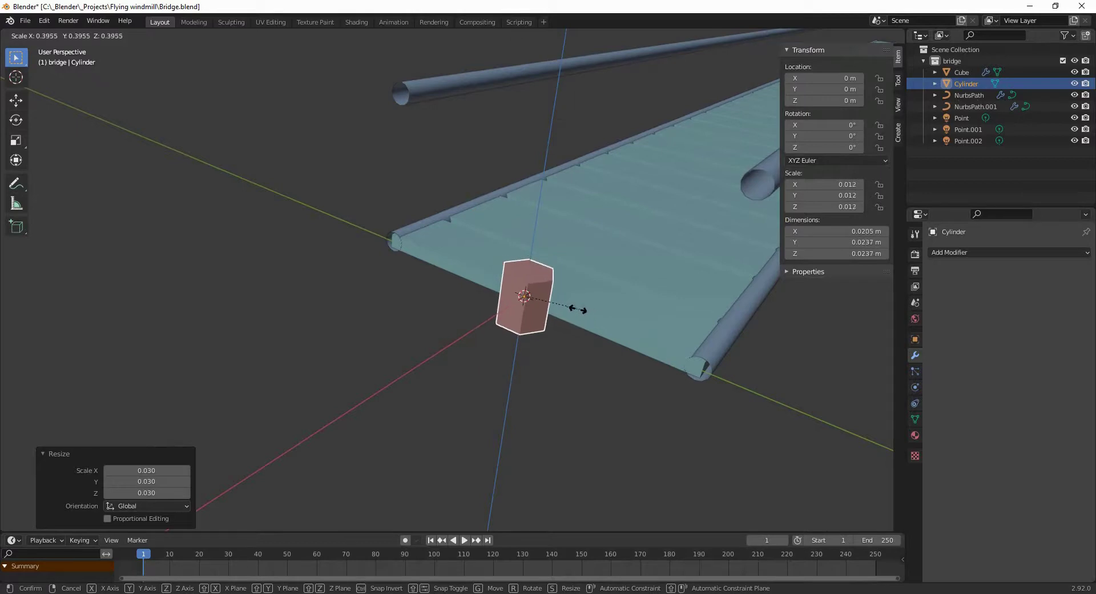
pyautogui.click(588, 317)
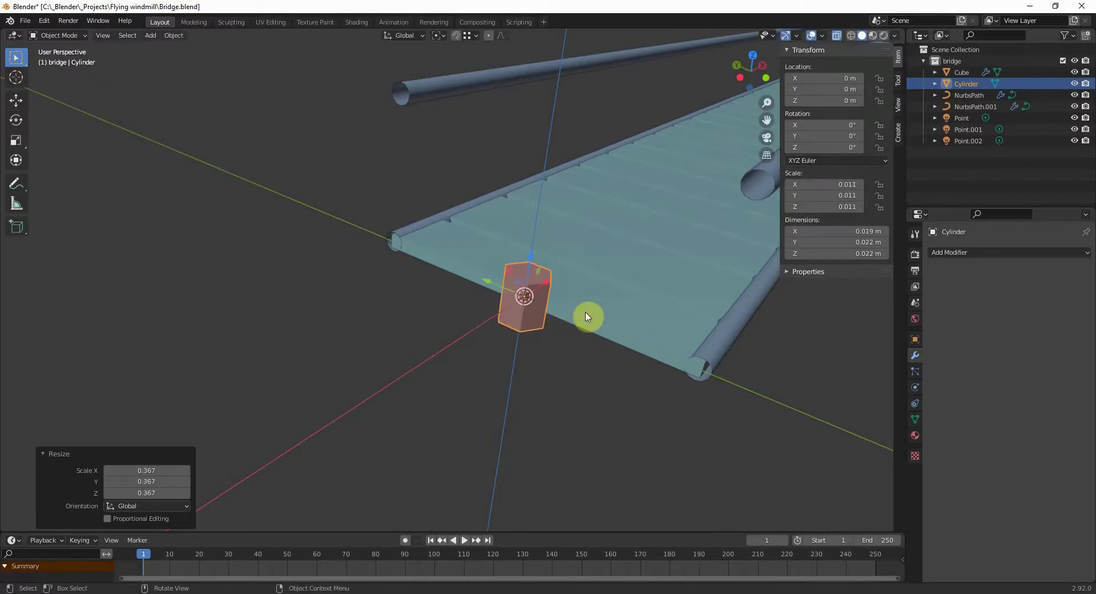
# In Edit Mode, shift the cylinder geometry along Y to the deck's near corner.
pyautogui.press('KP_1')
pyautogui.press('KP_3')
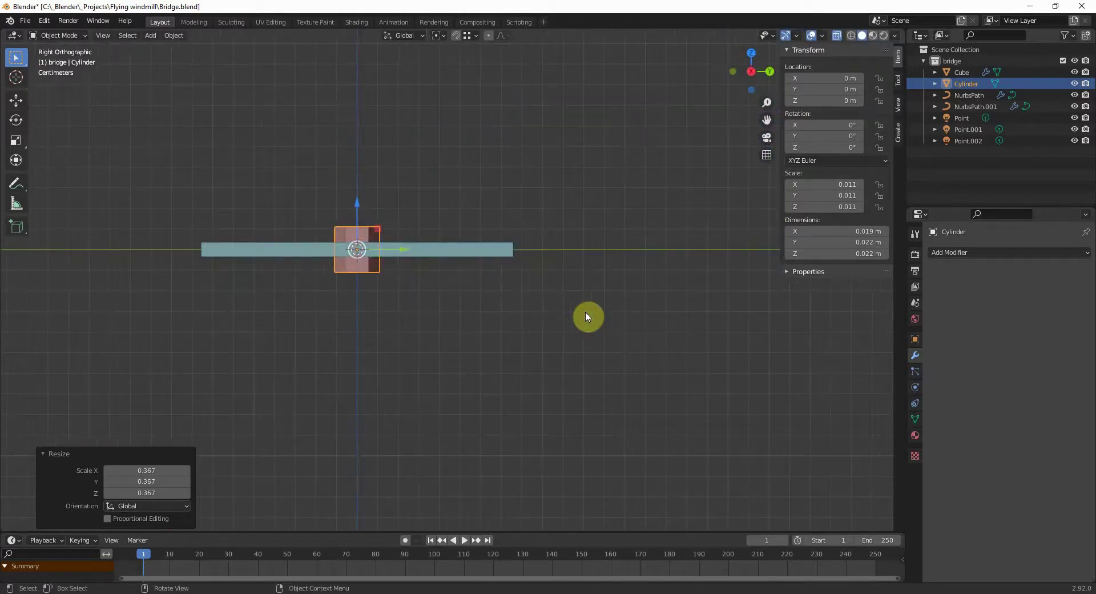
pyautogui.press('Tab')
pyautogui.press('g')
pyautogui.press('y')
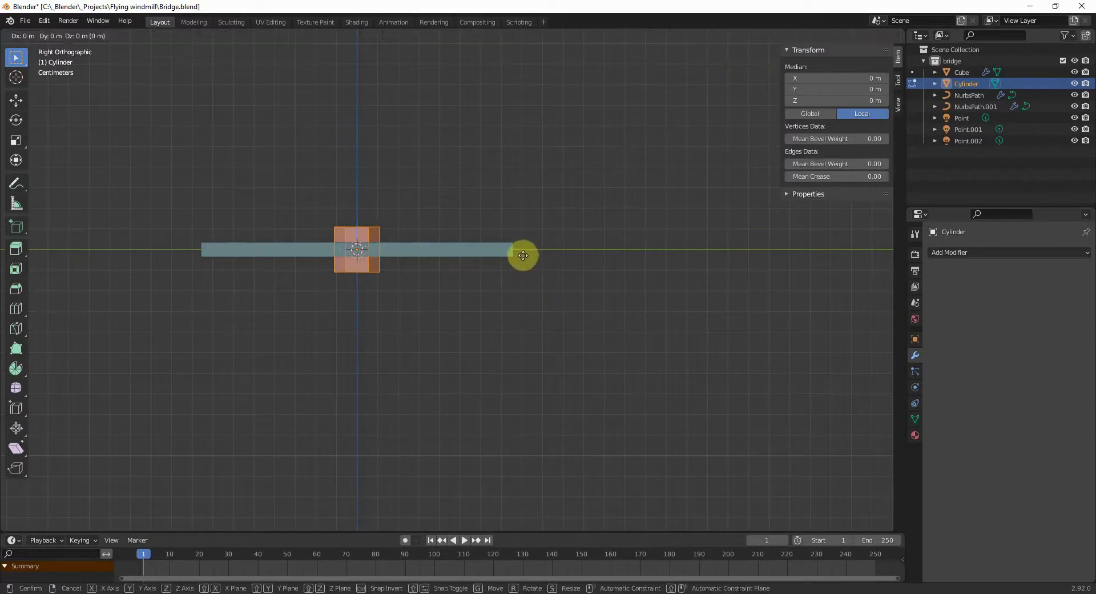
pyautogui.click(370, 249)
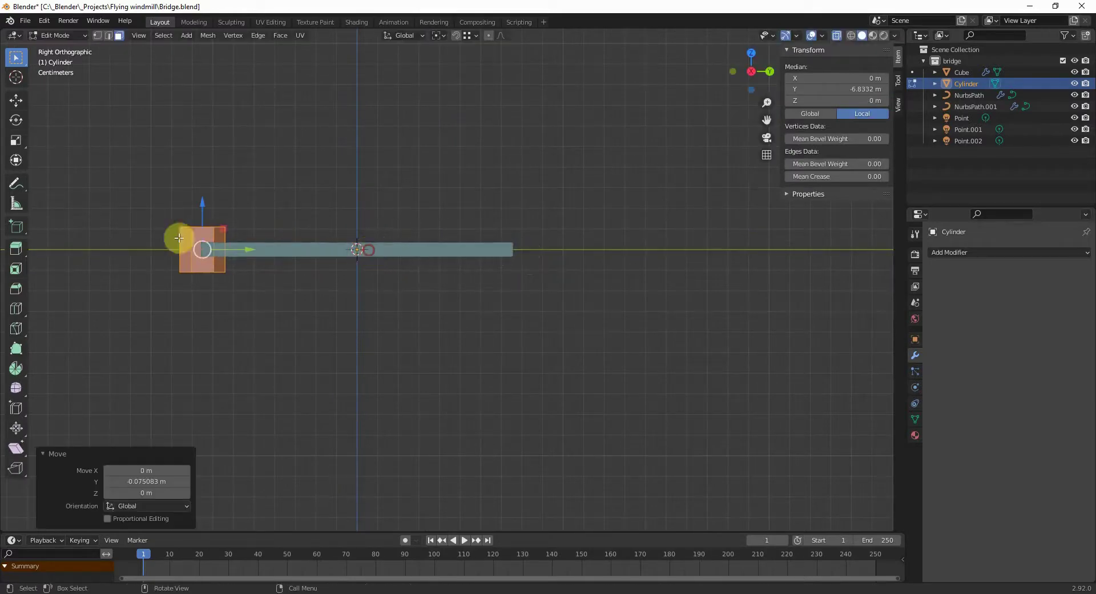
pyautogui.moveTo(261, 253); pyautogui.dragTo(548, 309, button='middle')
# Raise the cylinder's top face vertically above the rails.
pyautogui.click(526, 293)
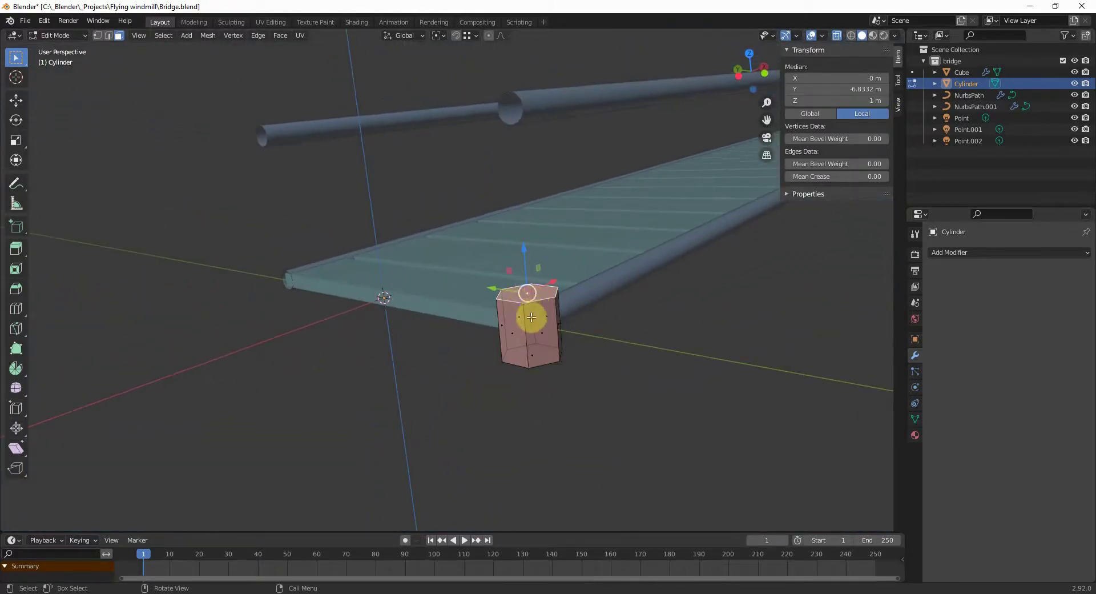
pyautogui.moveTo(495, 311); pyautogui.dragTo(671, 282, button='middle')
pyautogui.scroll(-3, 686, 279)
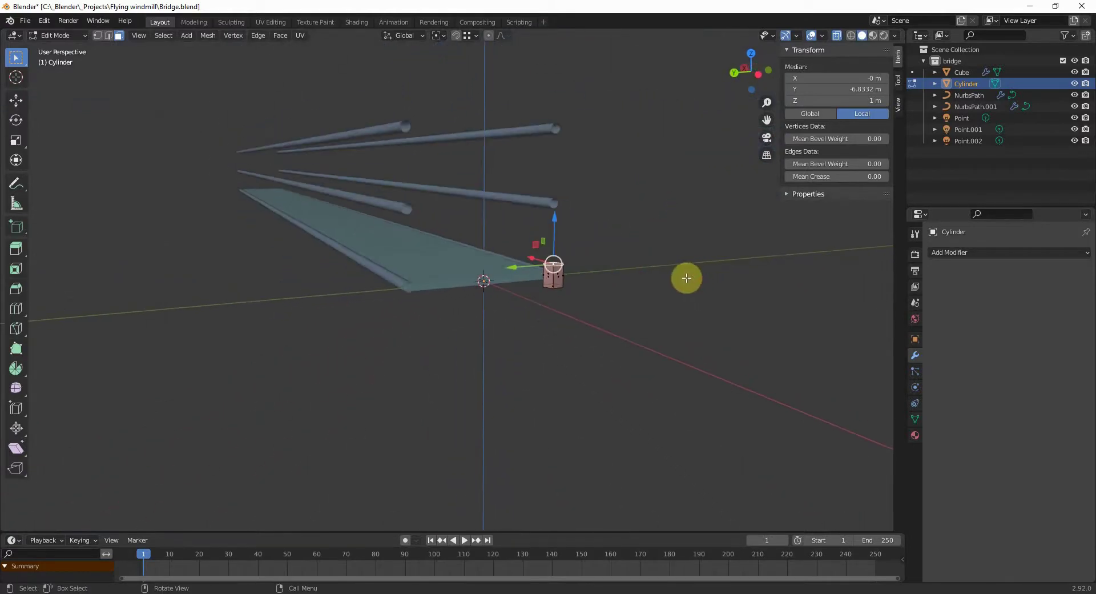
pyautogui.press('g')
pyautogui.press('z')
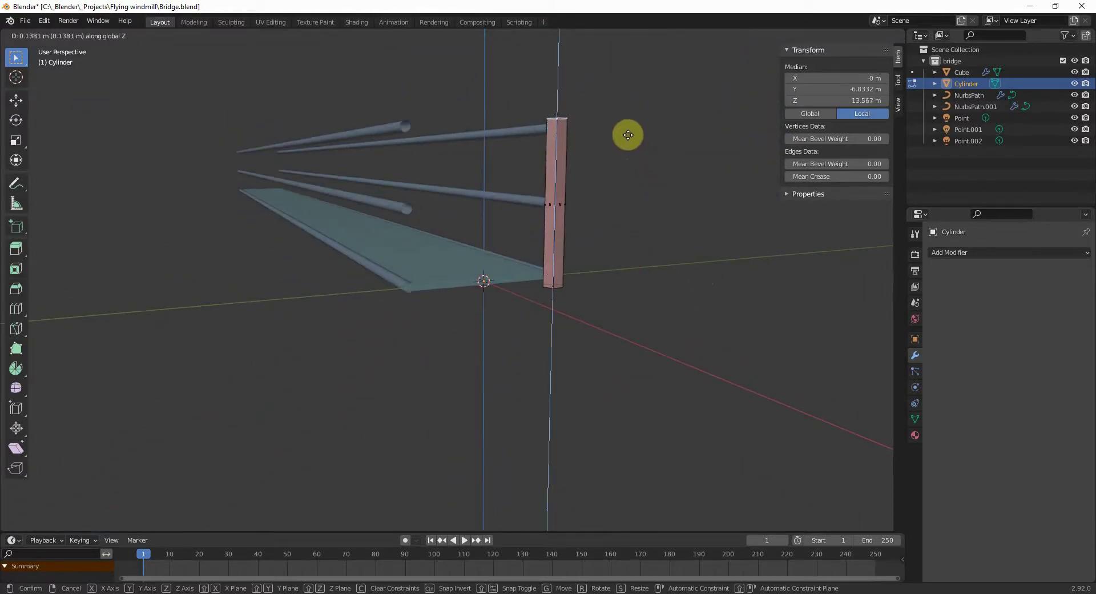
pyautogui.click(627, 131)
pyautogui.moveTo(600, 208); pyautogui.dragTo(514, 272, button='middle')
pyautogui.scroll(3, 431, 287)
# Lower the bottom face to deck level, making a 0.159 m post, and return to Object Mode.
pyautogui.click(453, 274)
pyautogui.press('g')
pyautogui.press('z')
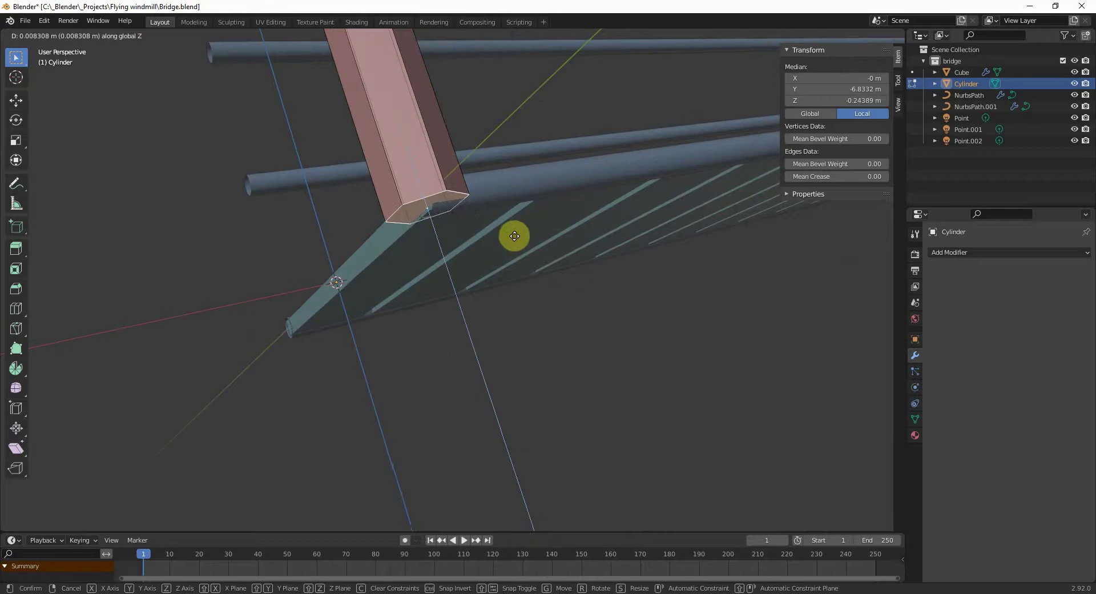
pyautogui.click(511, 248)
pyautogui.moveTo(508, 249); pyautogui.dragTo(453, 311, button='middle')
pyautogui.press('Tab')
pyautogui.moveTo(532, 272); pyautogui.dragTo(489, 315, button='middle')
pyautogui.scroll(2, 512, 351)
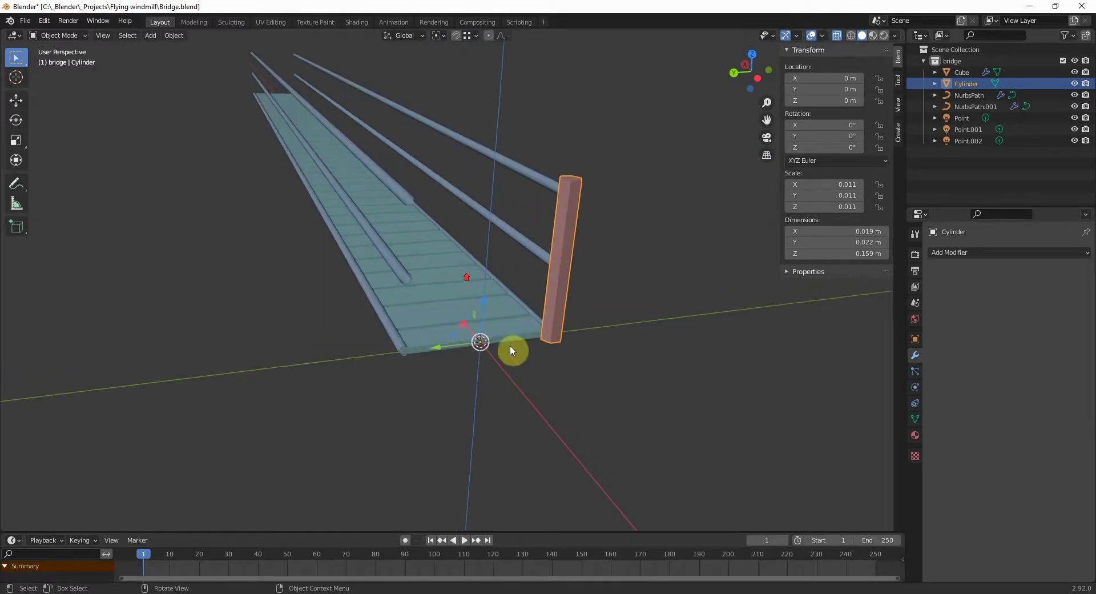
# Add a Mirror modifier to the post mirroring along Y only.
pyautogui.click(963, 255)
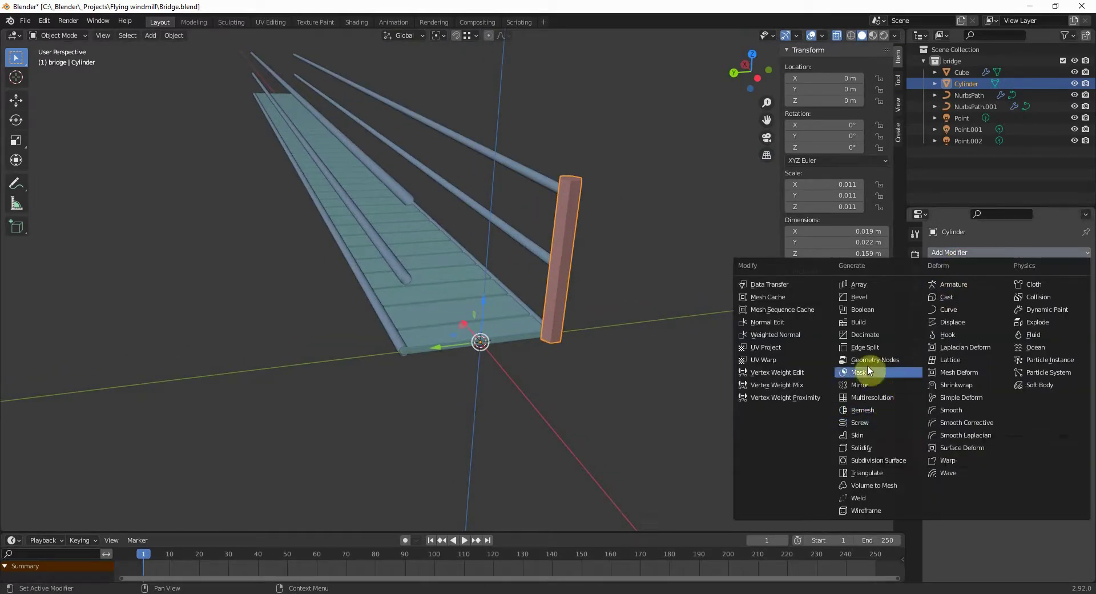
pyautogui.click(854, 385)
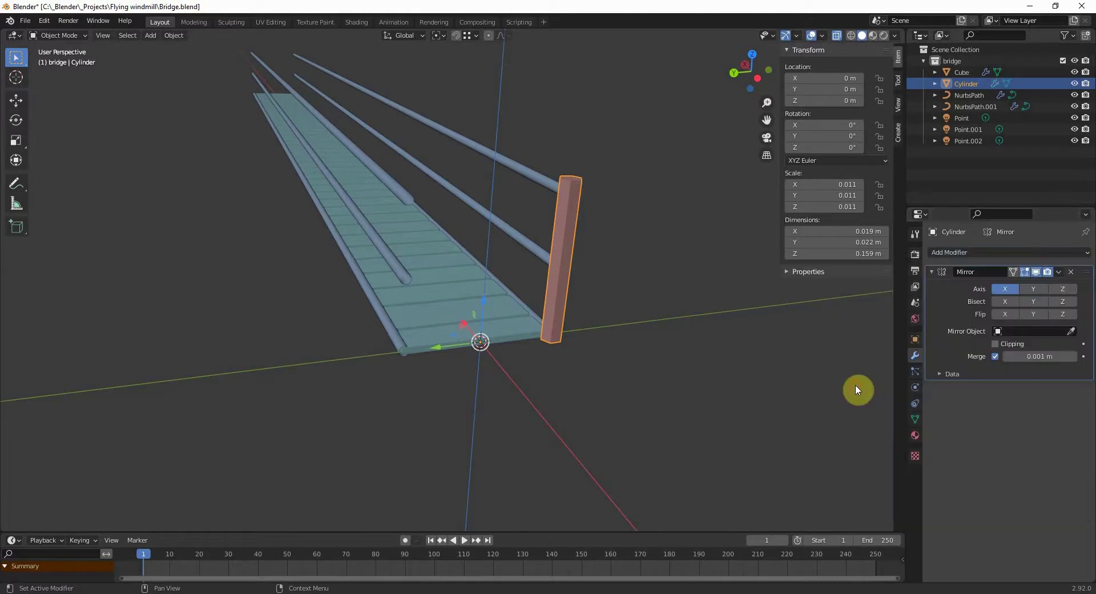
pyautogui.click(1043, 289)
pyautogui.click(1006, 289)
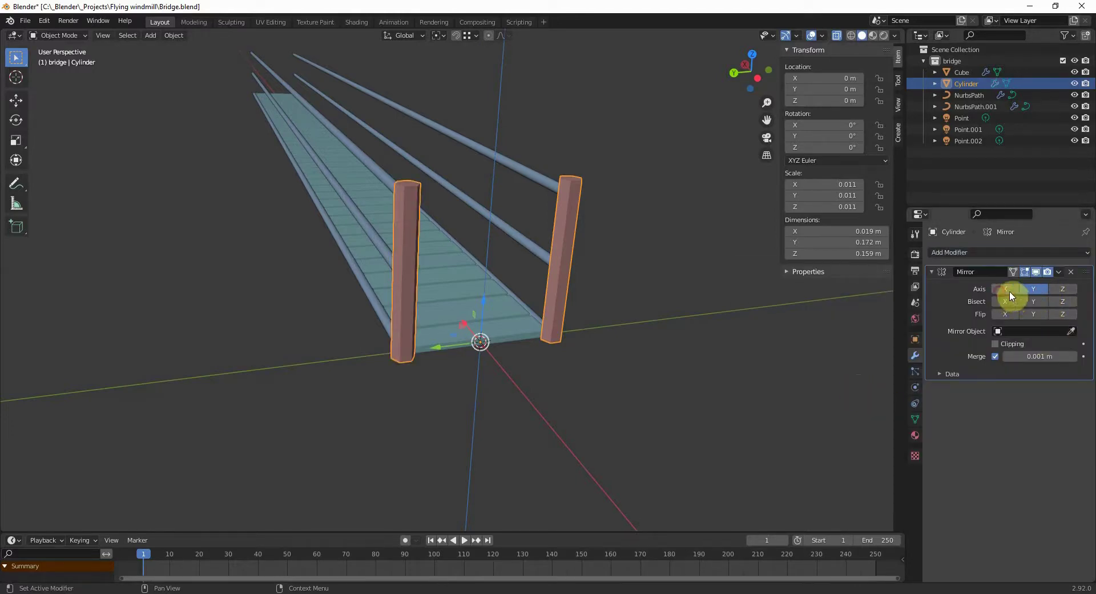
pyautogui.moveTo(485, 342); pyautogui.dragTo(526, 348, button='middle')
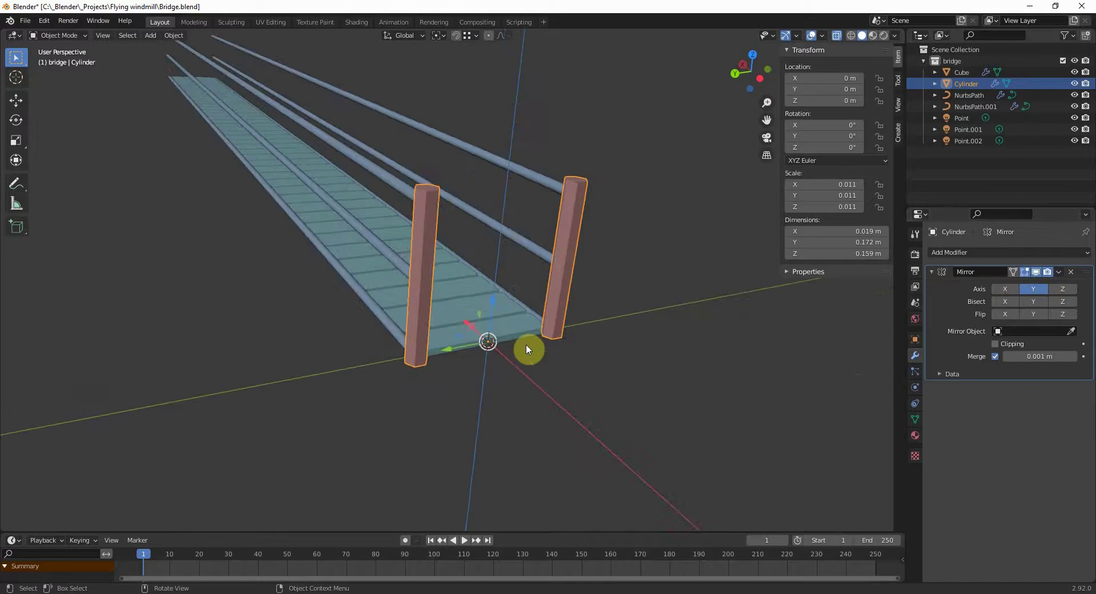
pyautogui.click(583, 256)
# Add an Array modifier with relative offset Factor X 5.5.
pyautogui.click(944, 252)
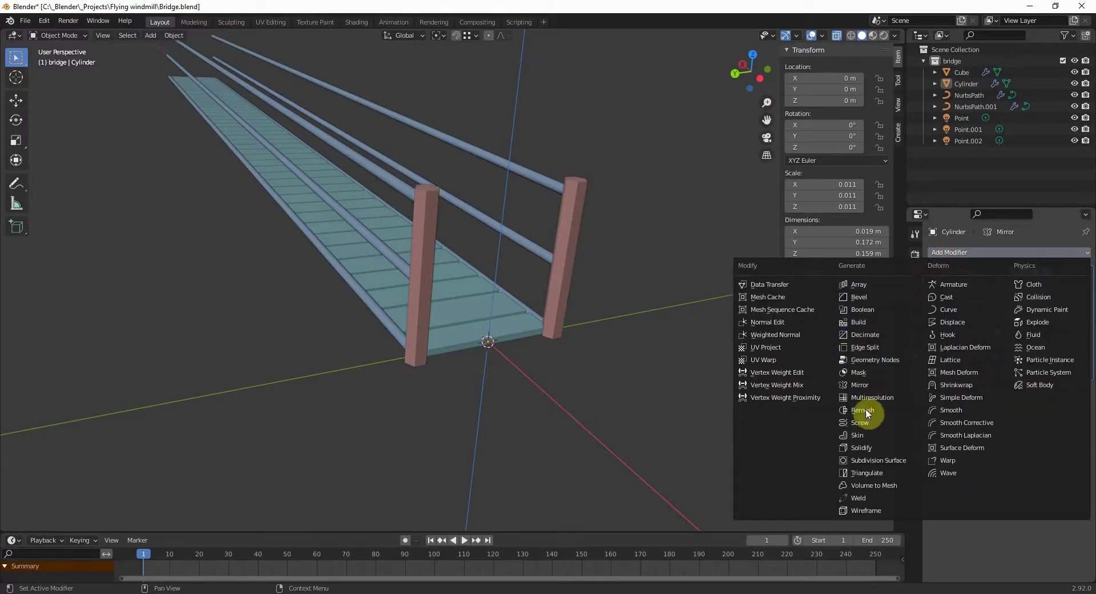
pyautogui.click(853, 285)
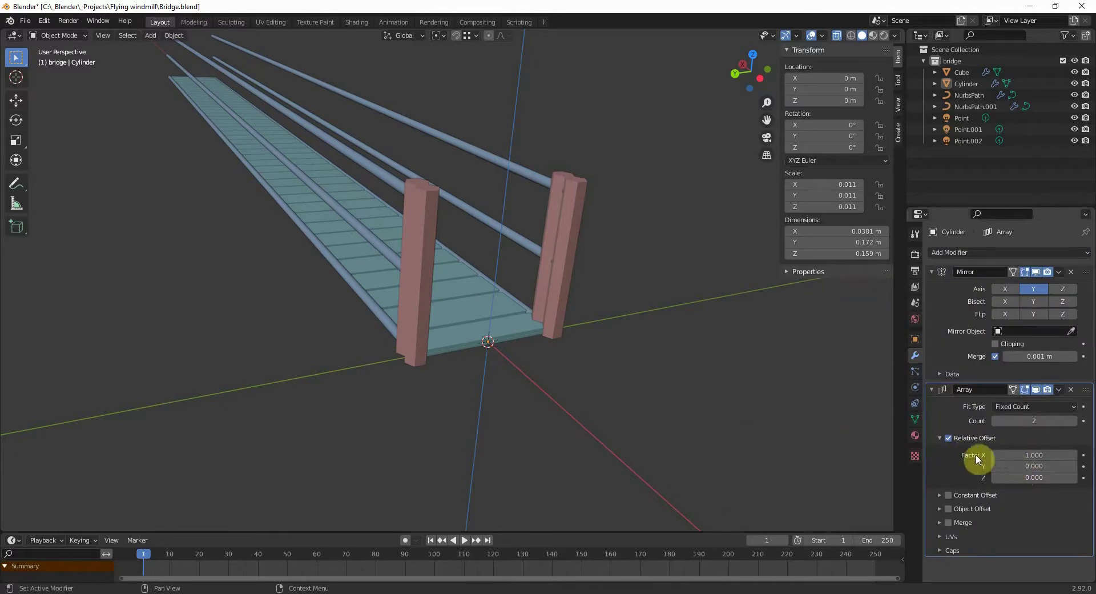
pyautogui.click(1008, 454)
pyautogui.write('1.5')
pyautogui.press('Return')
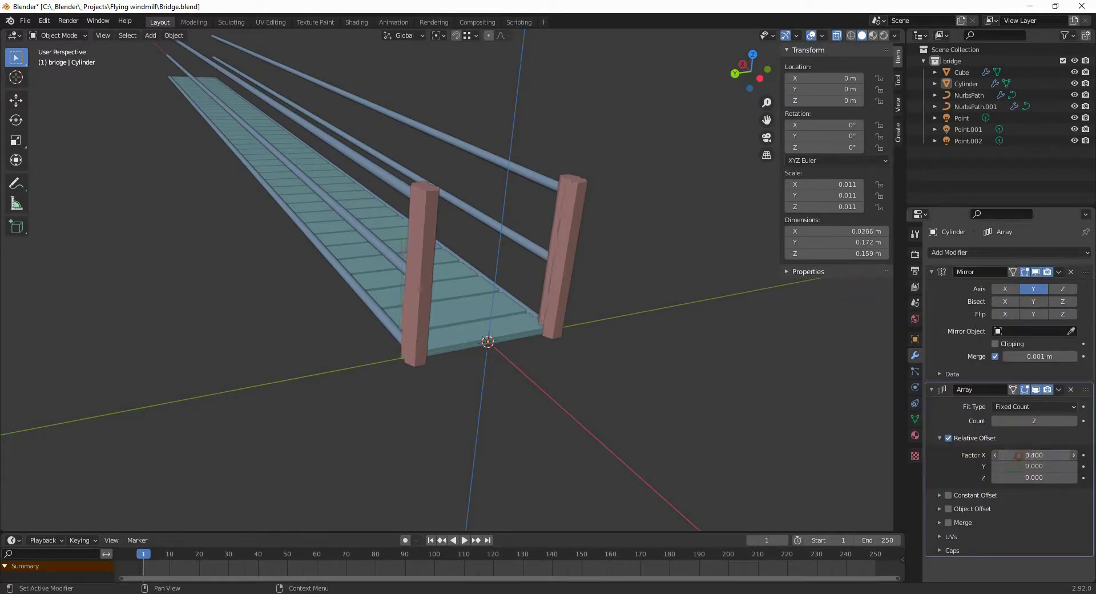
pyautogui.moveTo(1028, 454); pyautogui.dragTo(1079, 455)
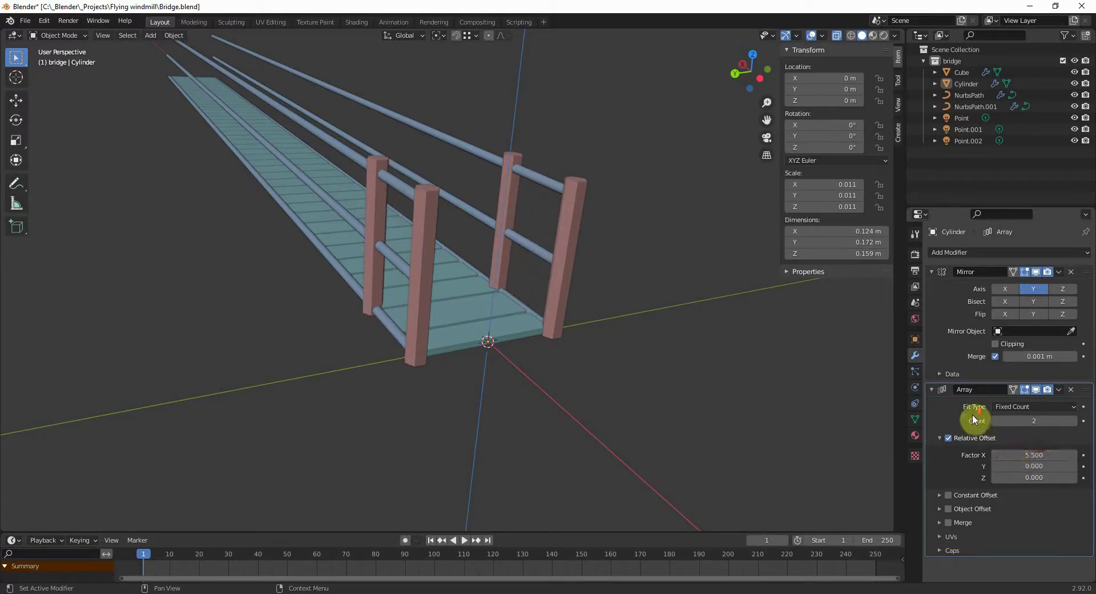
# Add a Curve modifier to the posts.
pyautogui.click(959, 254)
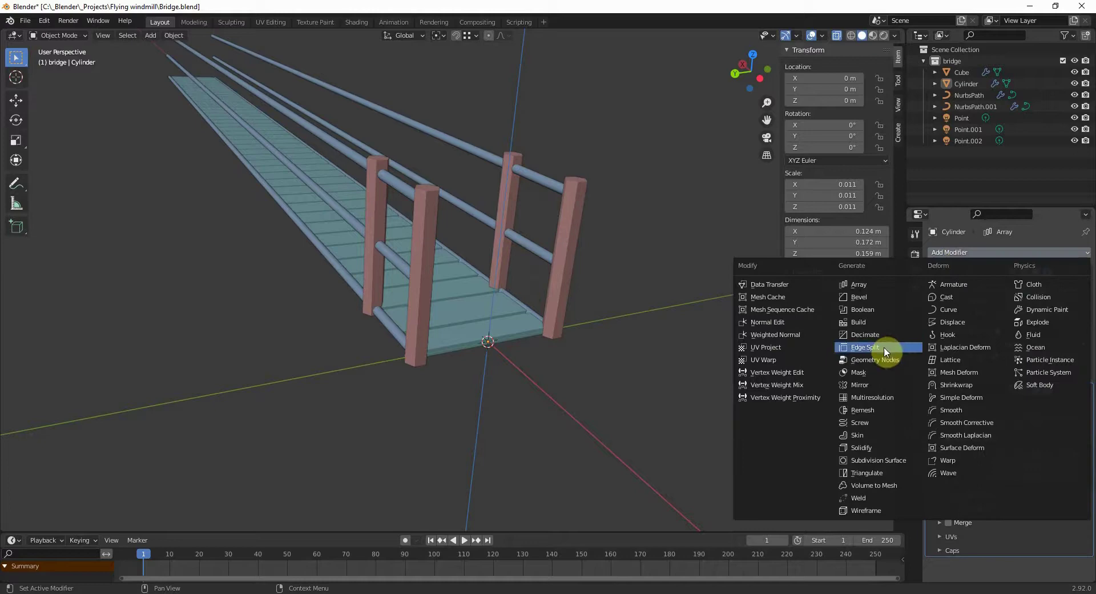
pyautogui.click(958, 310)
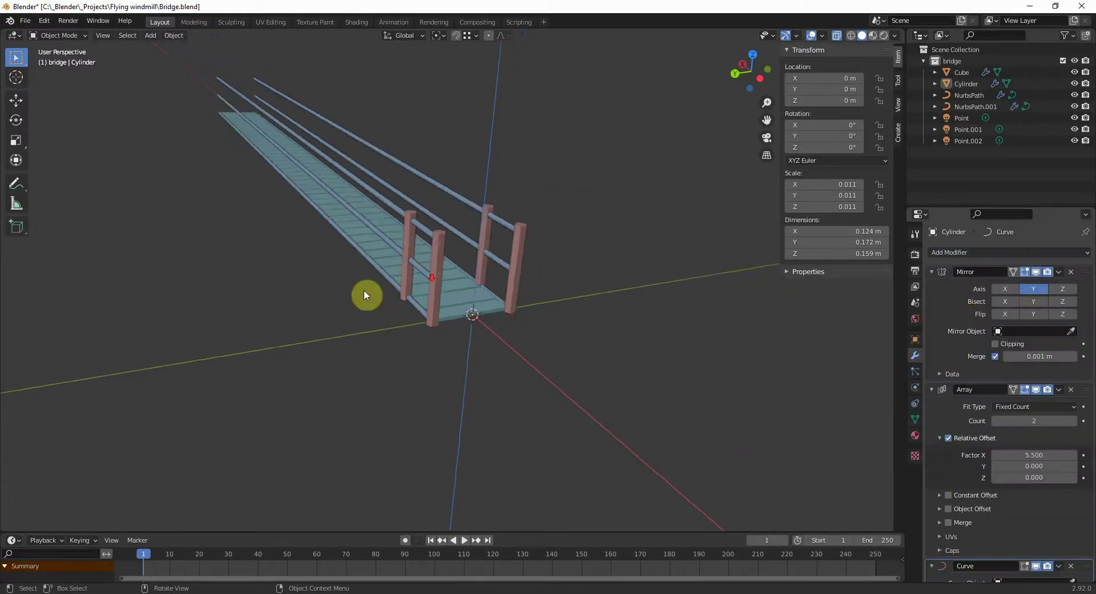
pyautogui.keyDown('shift'); pyautogui.moveTo(364, 296); pyautogui.dragTo(746, 440, button='middle'); pyautogui.keyUp('shift')
pyautogui.scroll(3, 502, 348)
# Rename the NurbsPath curve to 'Lead'.
pyautogui.scroll(-2, 967, 511)
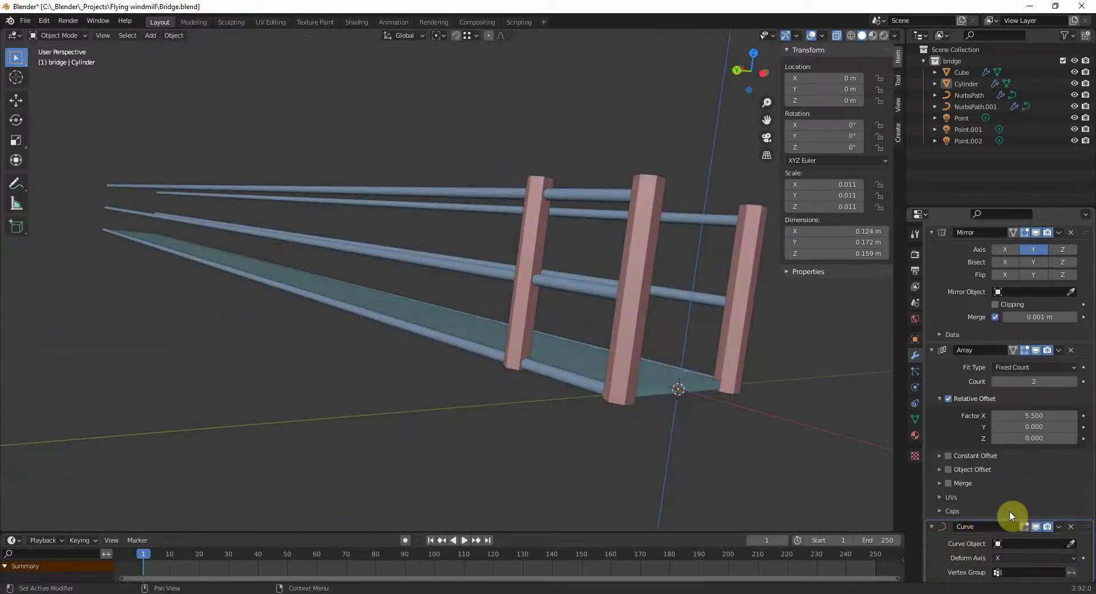
pyautogui.scroll(5, 558, 345)
pyautogui.moveTo(558, 345); pyautogui.dragTo(416, 458, button='middle')
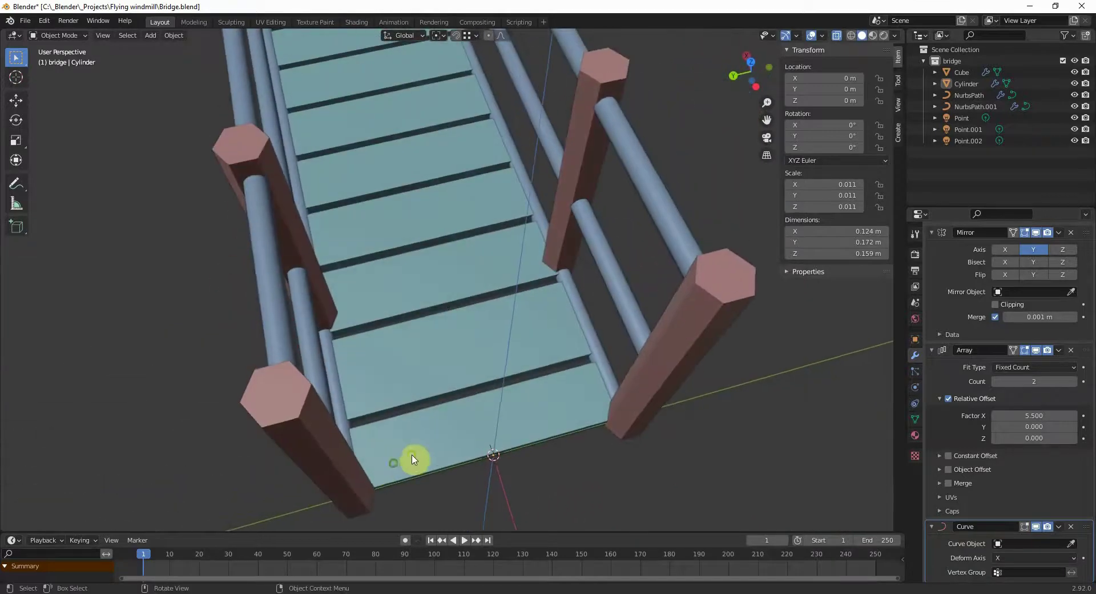
pyautogui.click(474, 398)
pyautogui.click(474, 398)
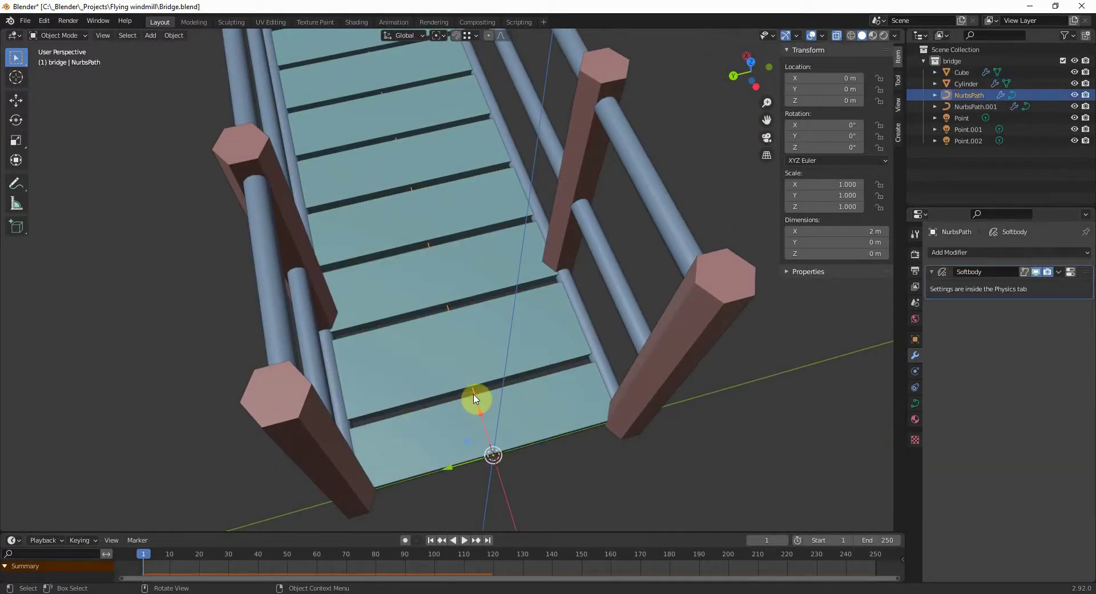
pyautogui.press('F2')
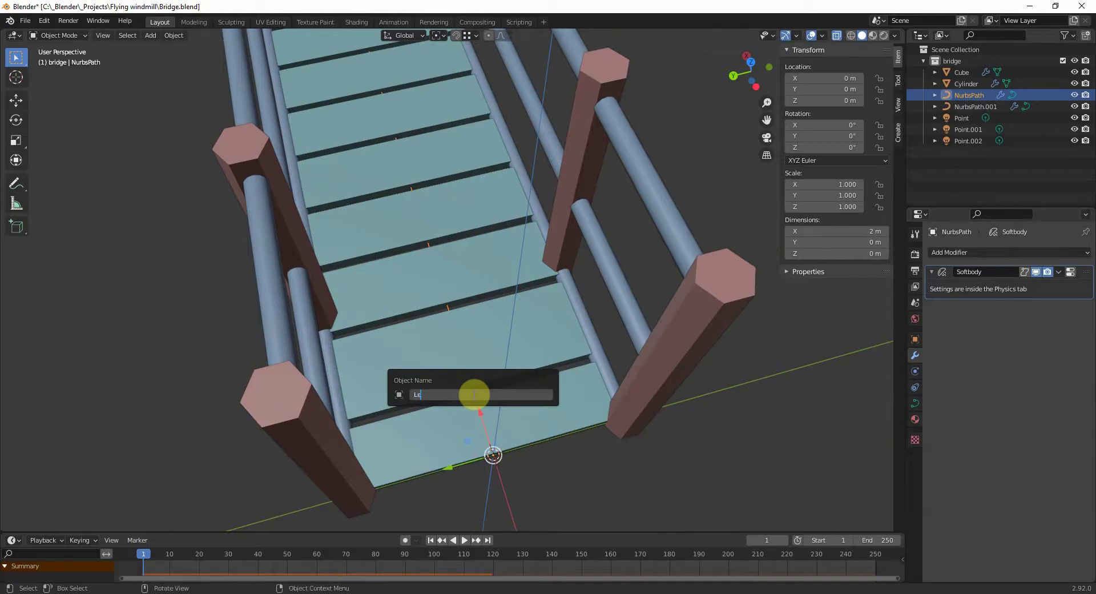
pyautogui.write('Lead')
pyautogui.press('Return')
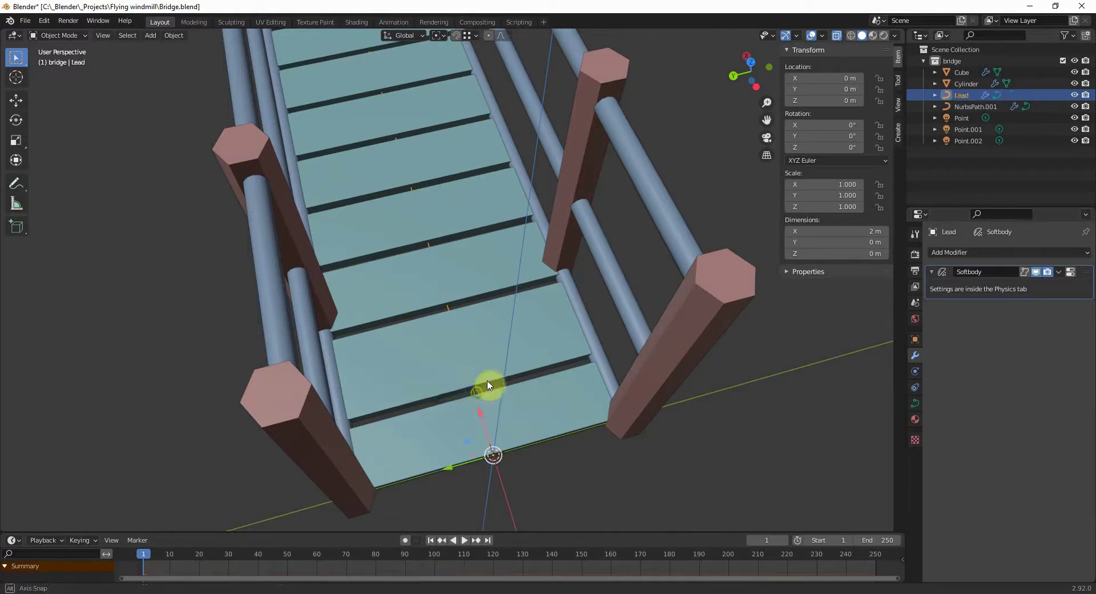
# Set the posts' Curve modifier object to Lead and play the animation.
pyautogui.moveTo(489, 383); pyautogui.dragTo(566, 307, button='middle')
pyautogui.click(670, 327)
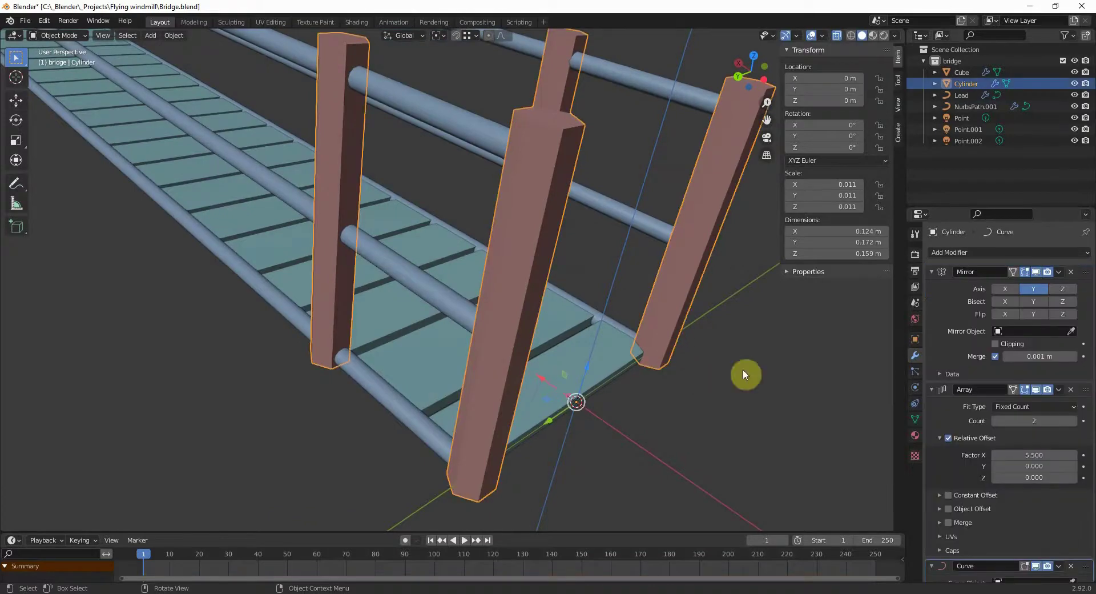
pyautogui.click(1025, 543)
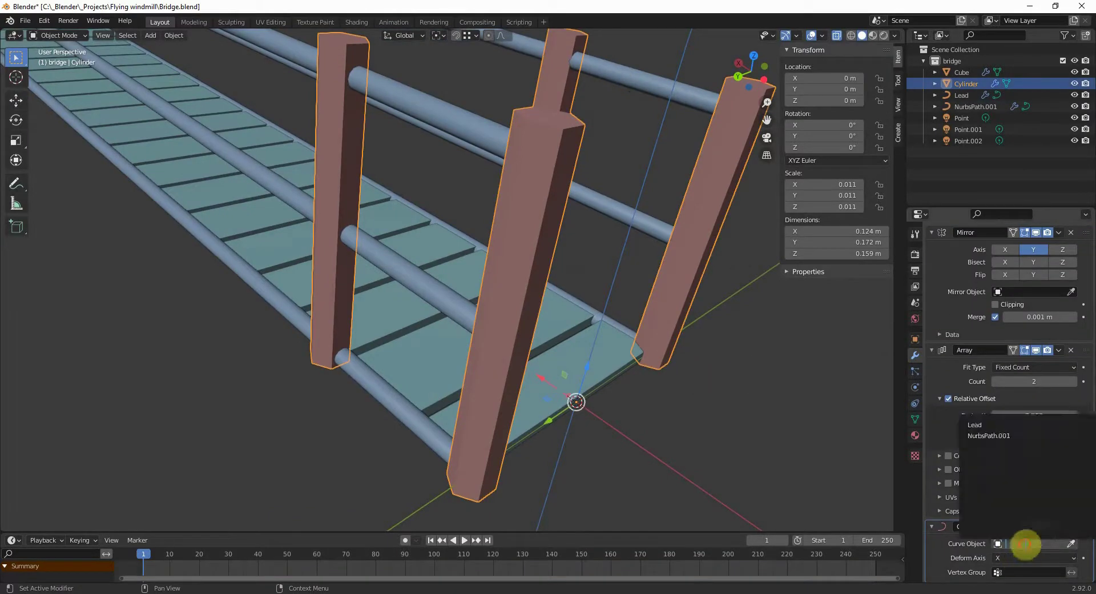
pyautogui.click(989, 426)
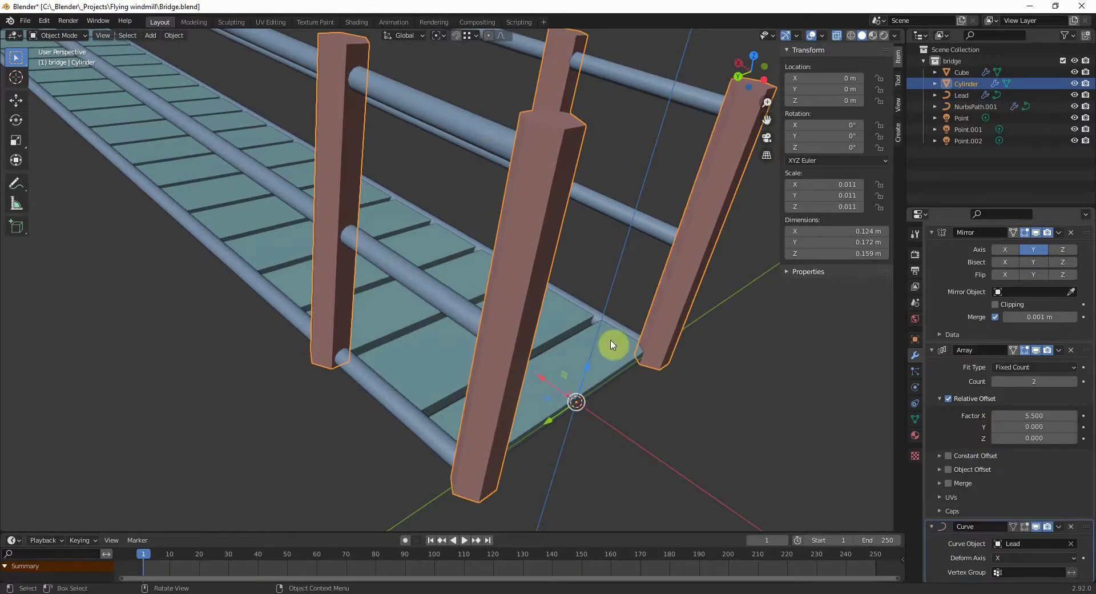
pyautogui.scroll(-3, 563, 330)
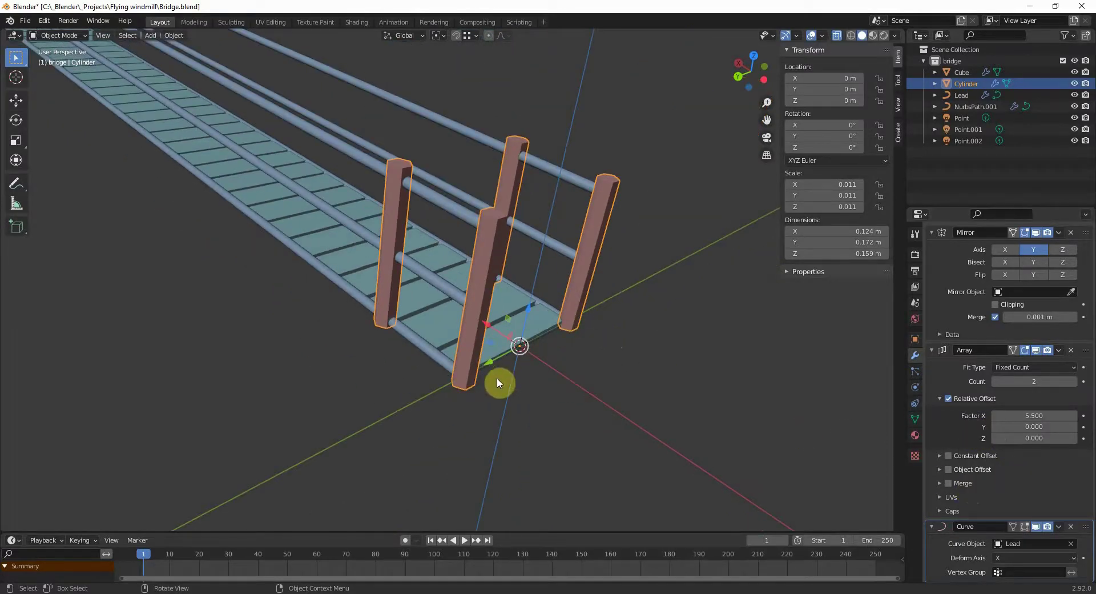
pyautogui.press('space')
# Stop playback and rewind to frame 1.
pyautogui.scroll(-2, 410, 314)
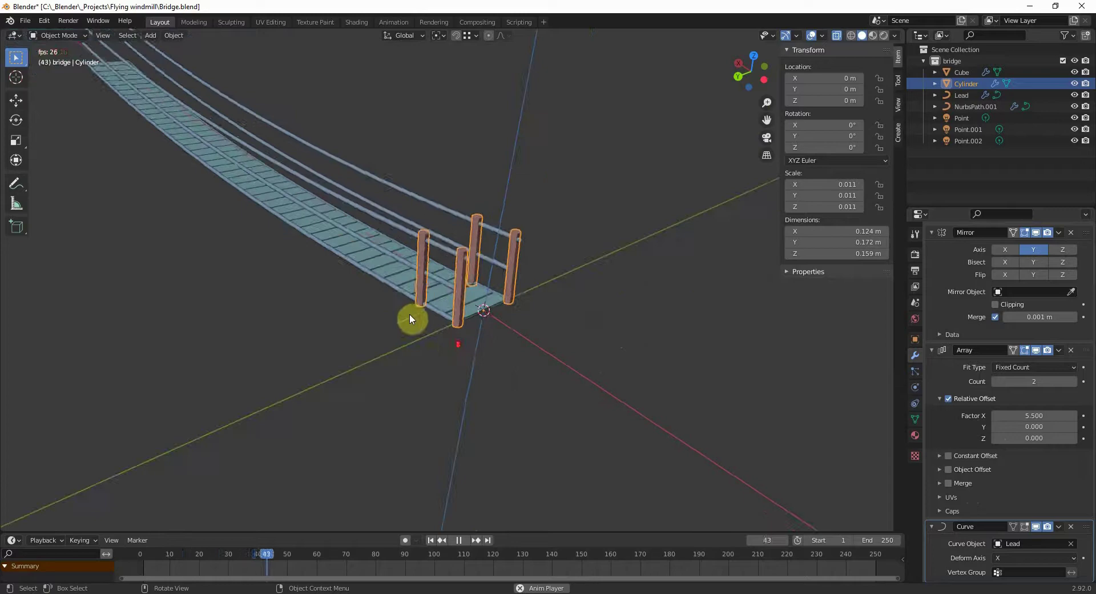
pyautogui.moveTo(410, 314); pyautogui.dragTo(300, 276, button='middle')
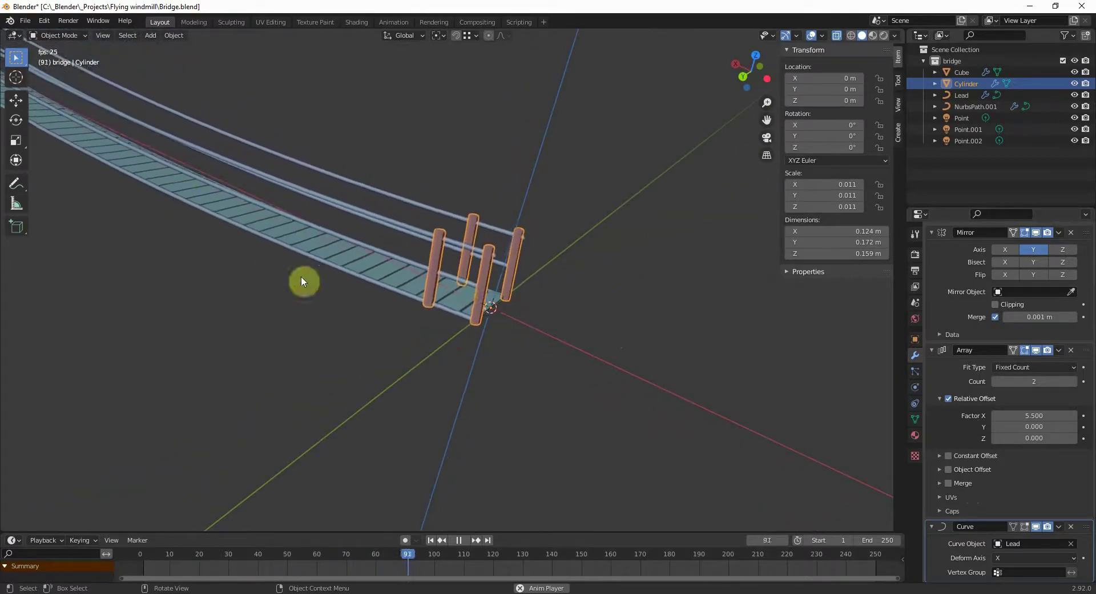
pyautogui.click(431, 540)
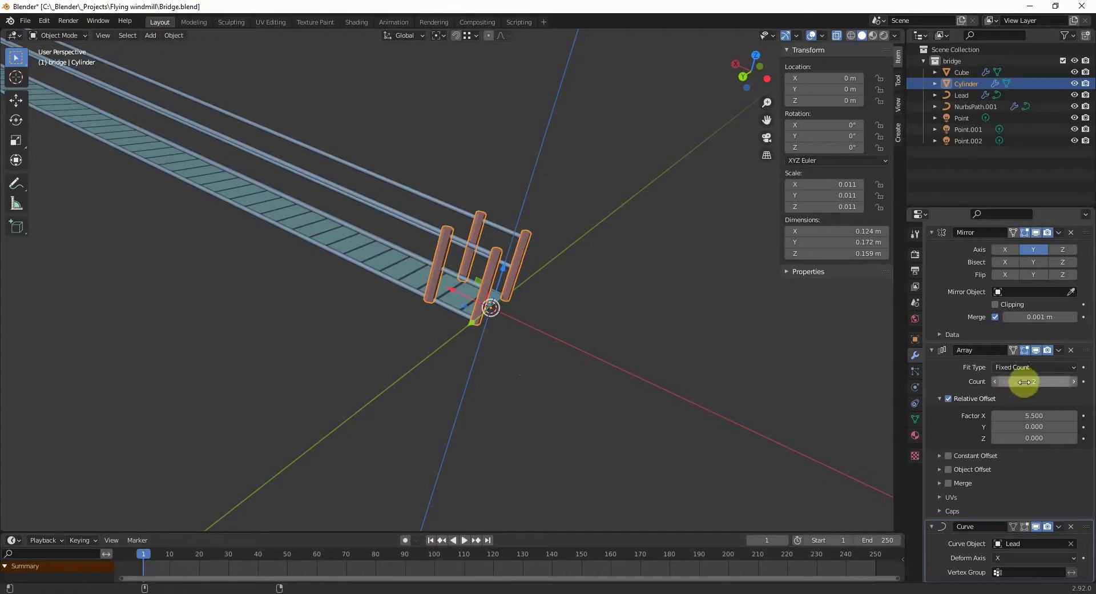
# Set the post Array to 11 copies at relative offset Factor X 10.47.
pyautogui.moveTo(1024, 382); pyautogui.dragTo(1056, 382)
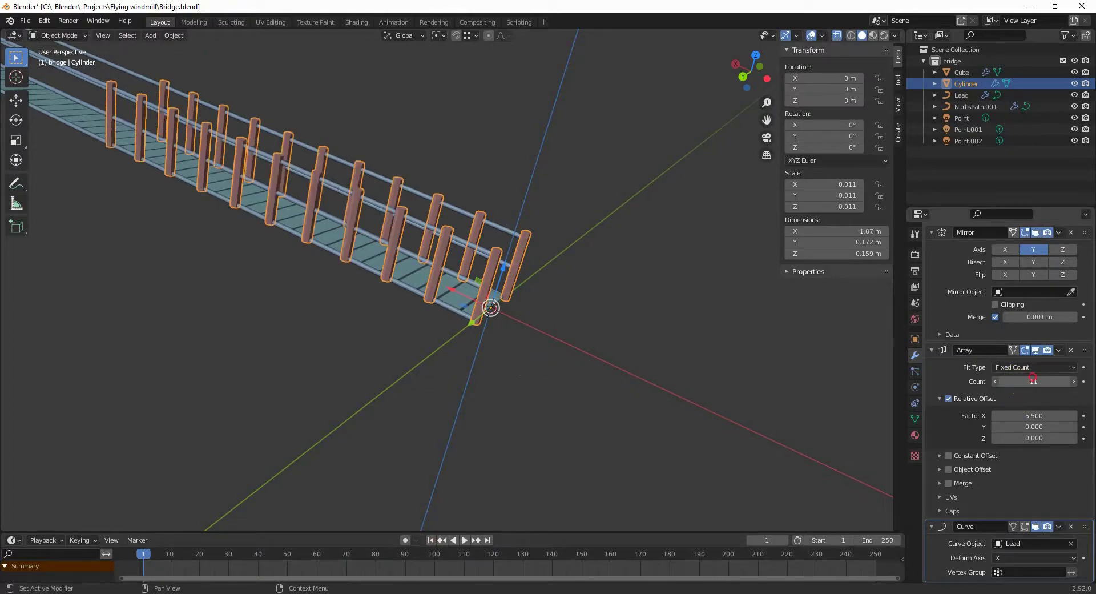
pyautogui.moveTo(629, 366); pyautogui.dragTo(759, 366, button='middle')
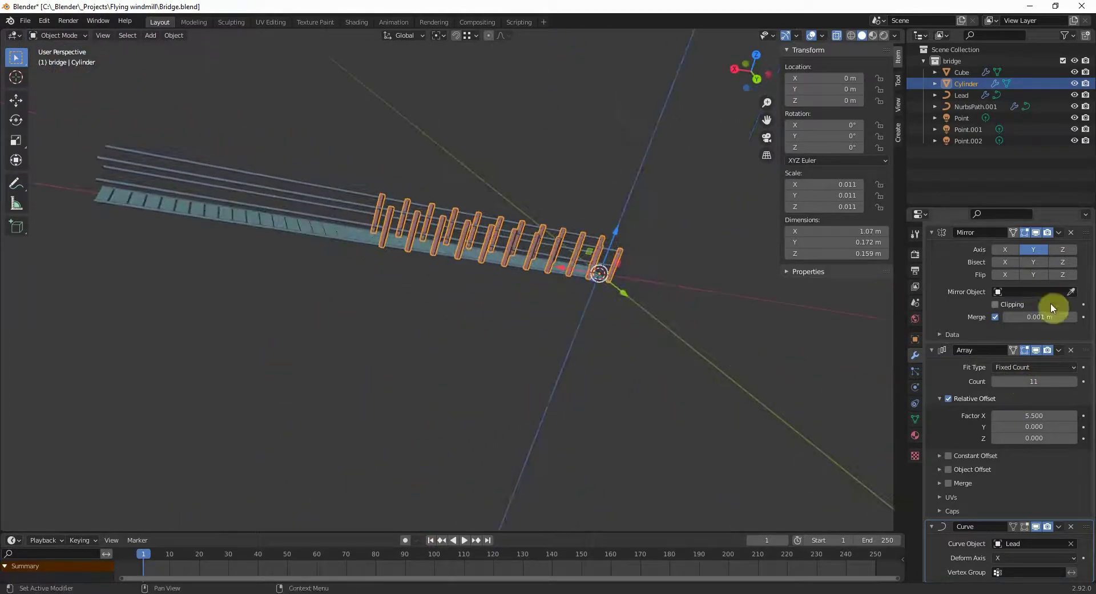
pyautogui.moveTo(1034, 416); pyautogui.dragTo(1088, 416)
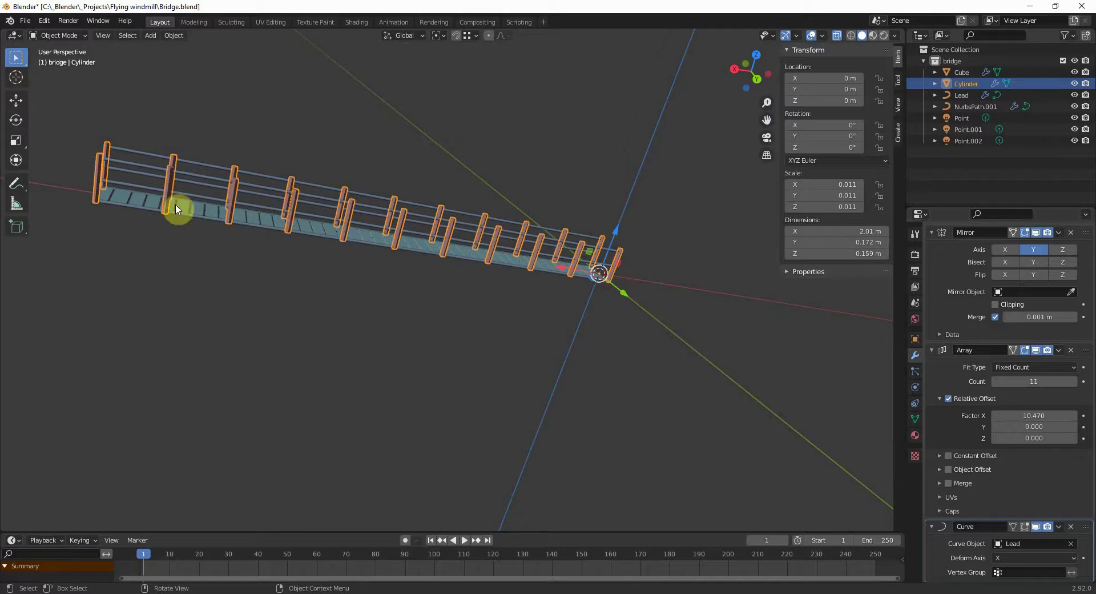
pyautogui.moveTo(176, 209); pyautogui.dragTo(359, 286, button='middle')
pyautogui.scroll(6, 433, 269)
# Orbit and zoom around the bridge to inspect a post, the railing and the deck.
pyautogui.moveTo(558, 289); pyautogui.dragTo(519, 264, button='middle')
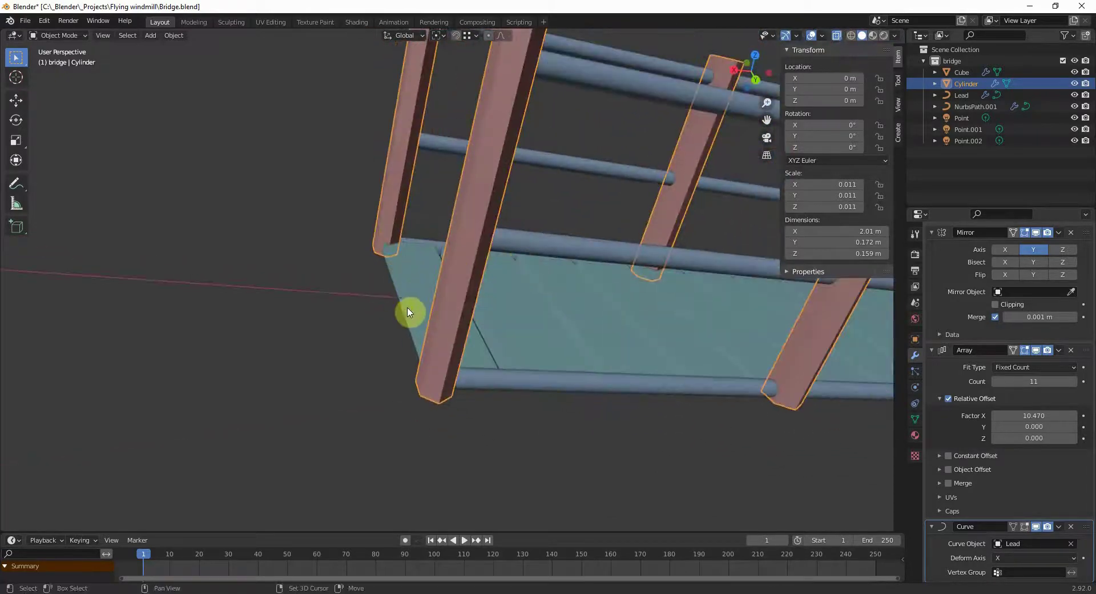
pyautogui.moveTo(409, 312); pyautogui.dragTo(648, 288, button='middle')
pyautogui.scroll(6, 509, 357)
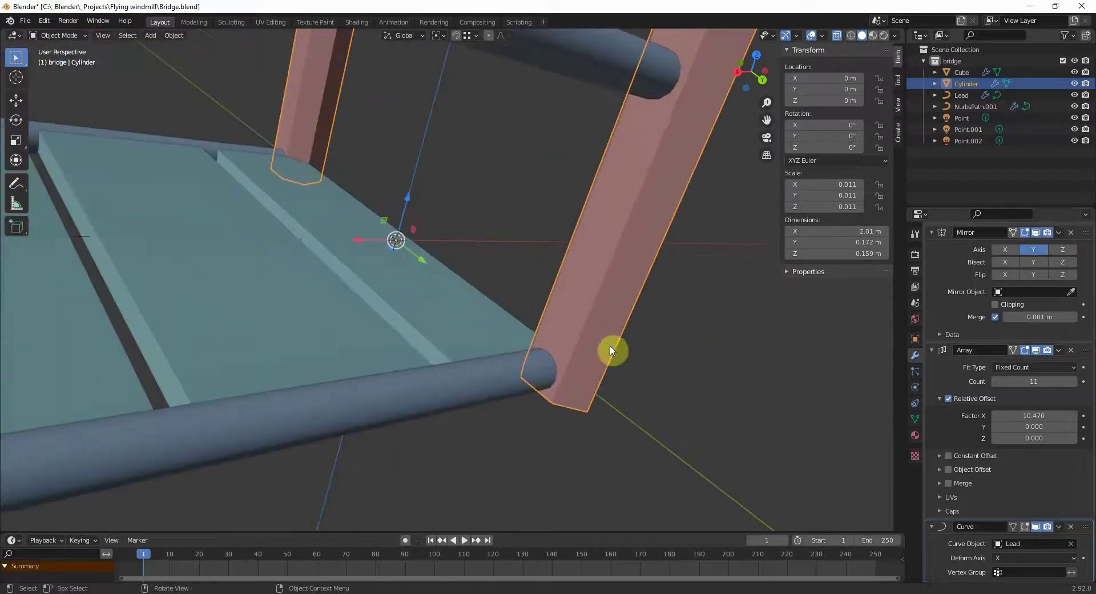
pyautogui.moveTo(611, 350); pyautogui.dragTo(398, 478, button='middle')
pyautogui.scroll(-5, 464, 265)
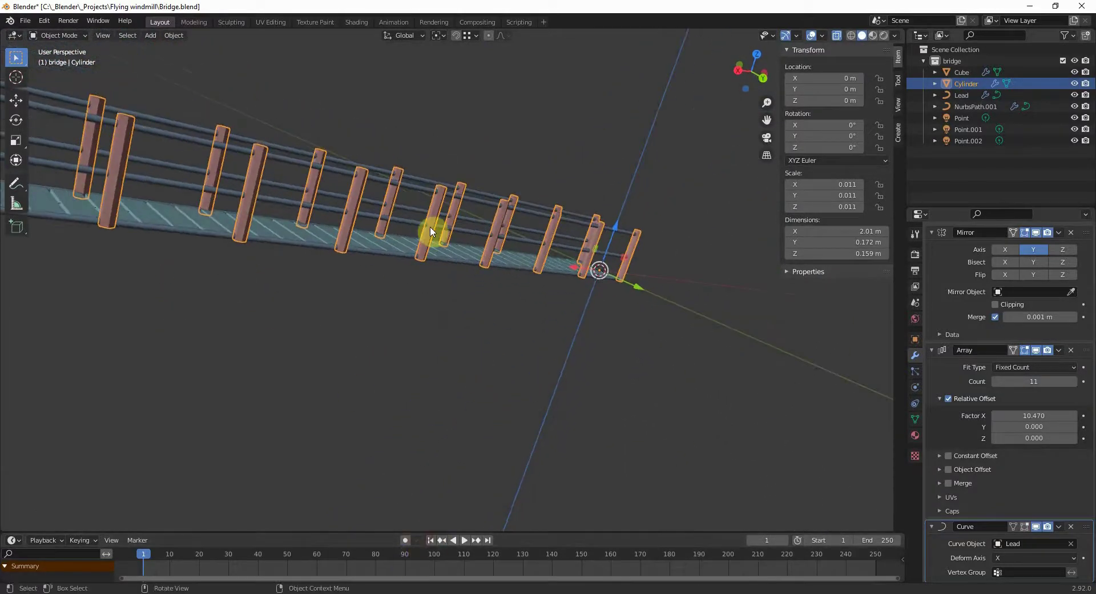
# Play the bridge's bounce animation and stop it at frame 153.
pyautogui.press('space')
pyautogui.scroll(-5, 428, 235)
pyautogui.moveTo(399, 286); pyautogui.dragTo(509, 343, button='middle')
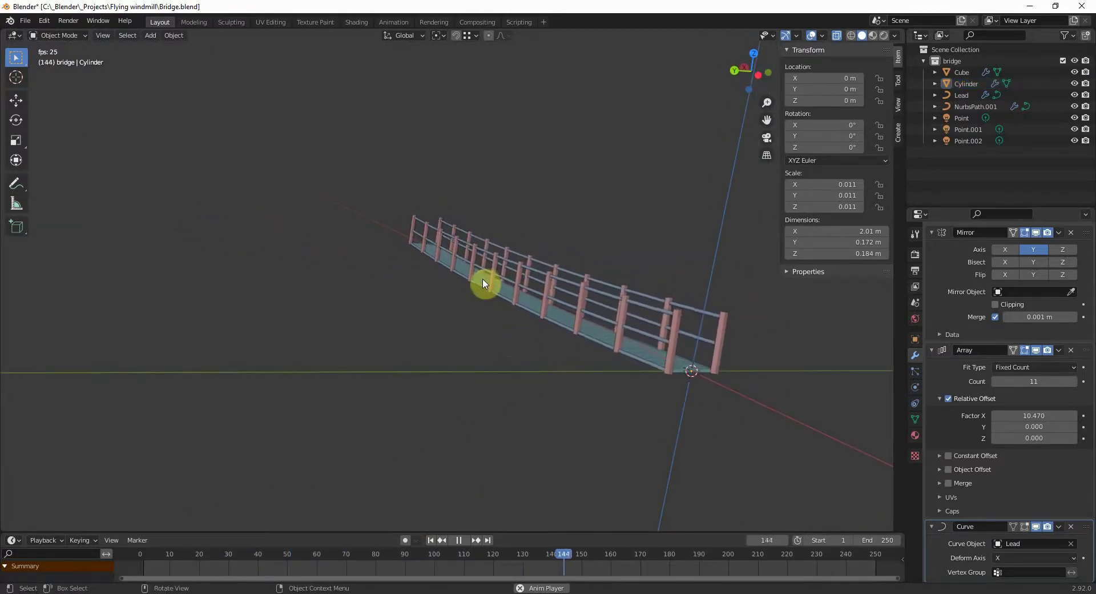
pyautogui.press('space')
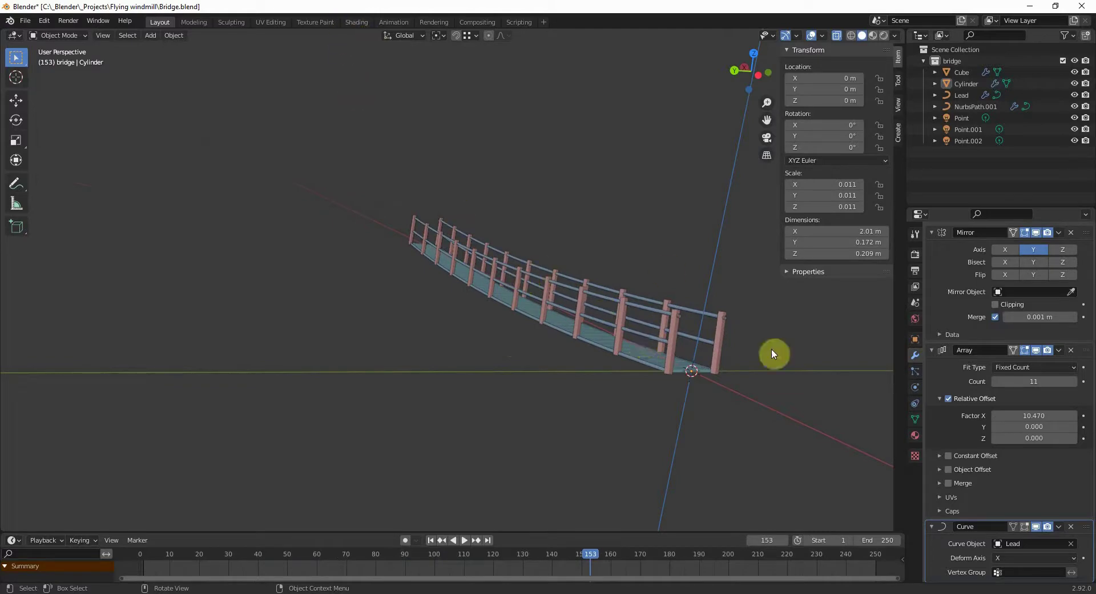
pyautogui.moveTo(433, 277); pyautogui.dragTo(529, 298, button='middle')
pyautogui.scroll(4, 577, 255)
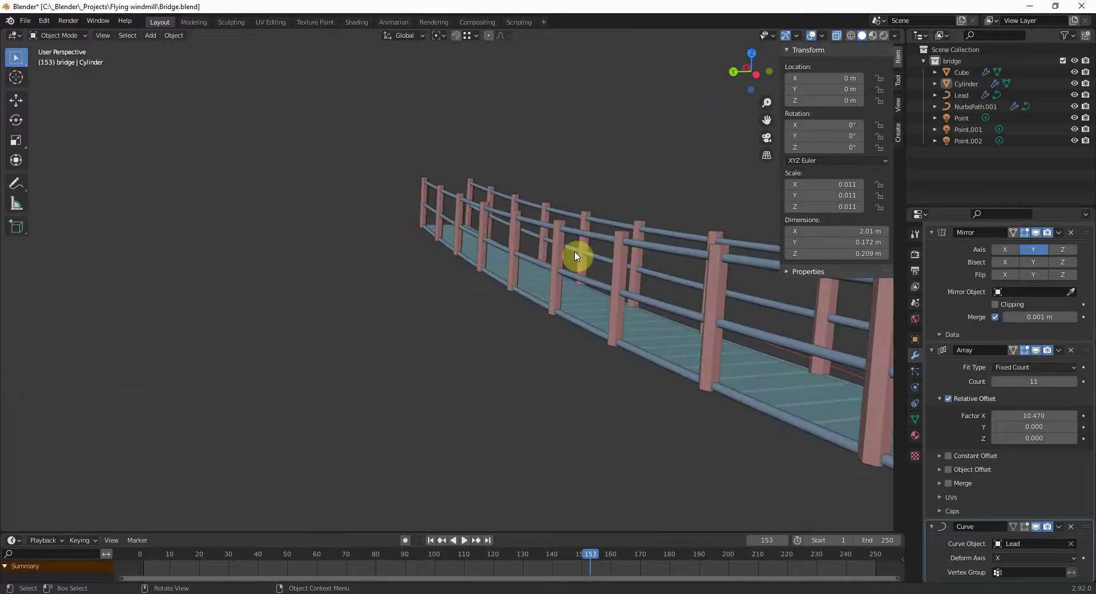
# Select the Cylinder posts and switch to the Shading workspace.
pyautogui.click(568, 256)
pyautogui.click(567, 255)
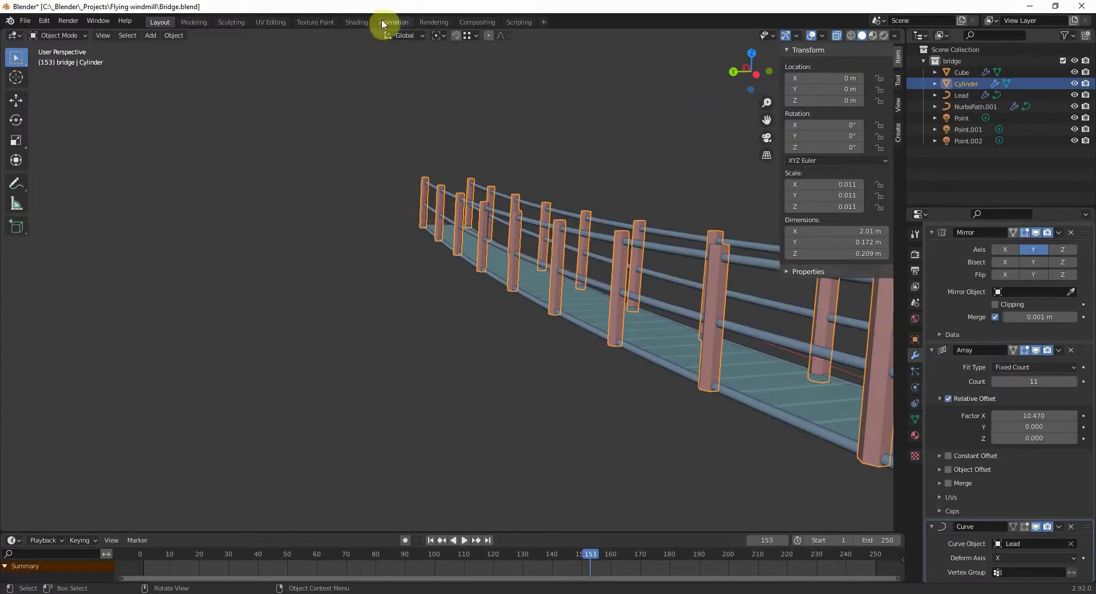
pyautogui.click(357, 21)
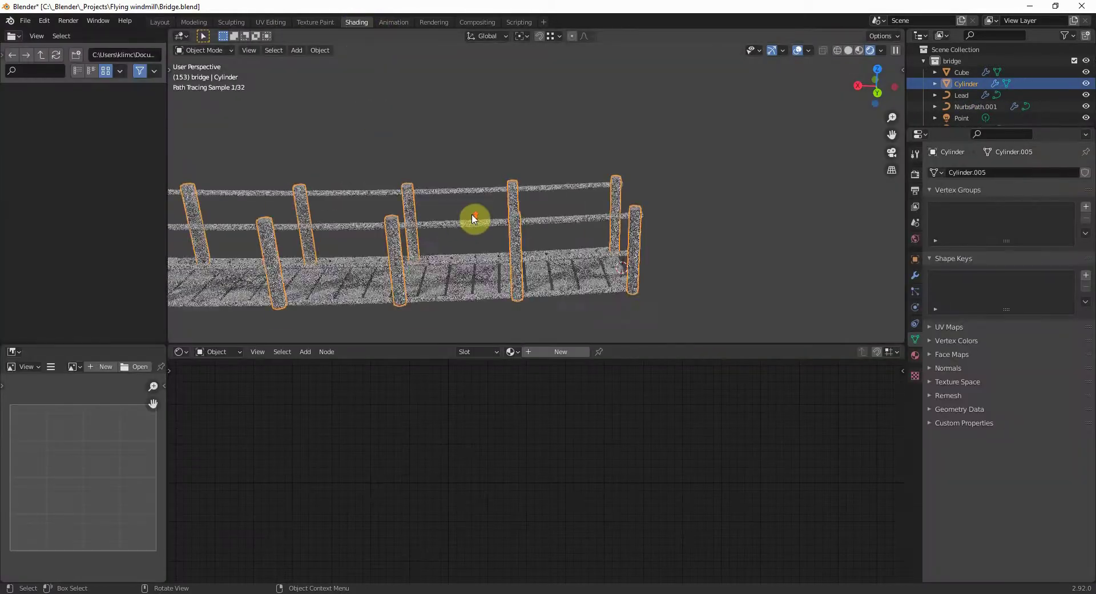
pyautogui.moveTo(619, 286); pyautogui.dragTo(390, 212, button='middle')
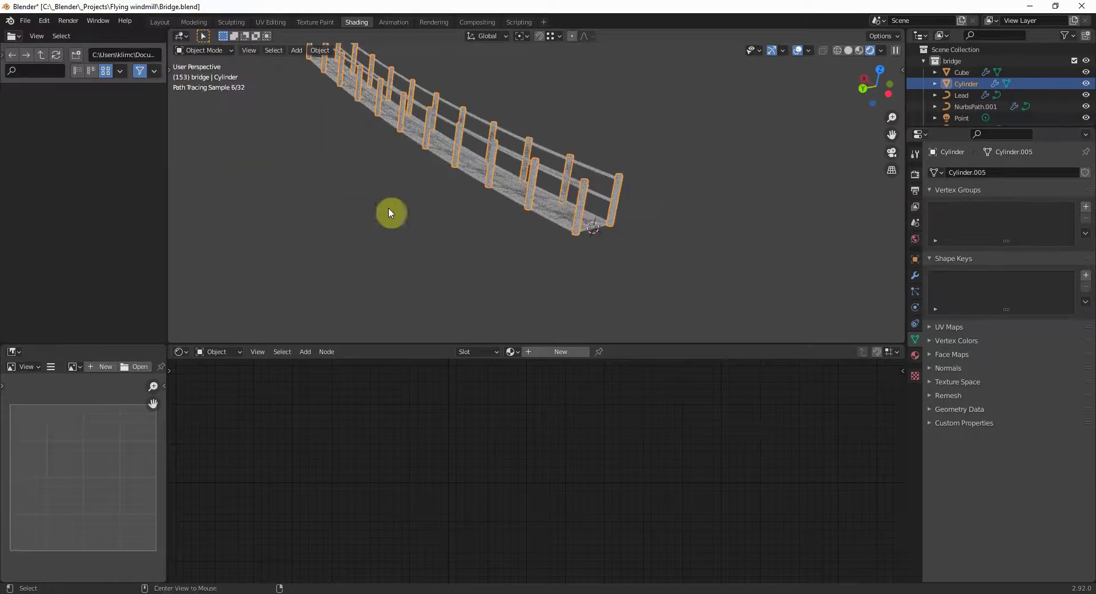
pyautogui.scroll(4, 389, 212)
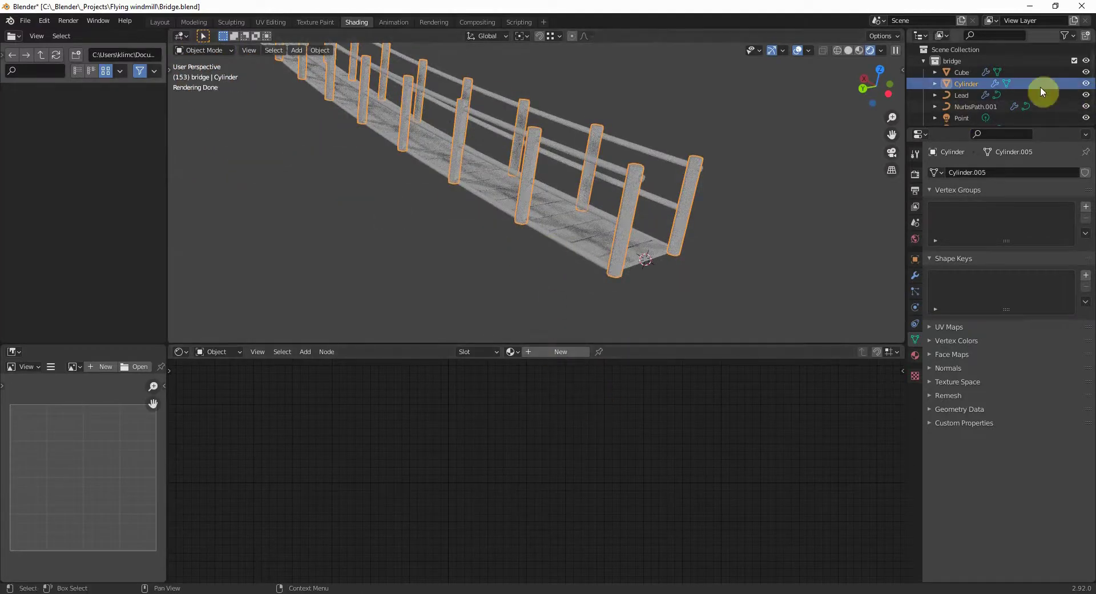
pyautogui.scroll(-8, 608, 200)
pyautogui.scroll(5, 525, 150)
pyautogui.rightClick(526, 173)
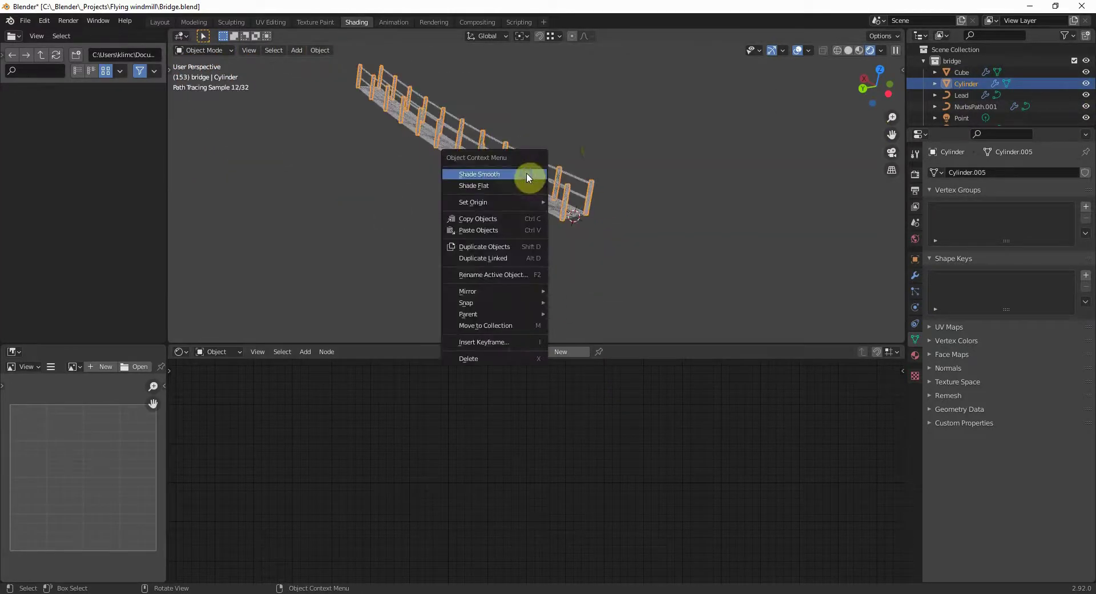
pyautogui.scroll(6, 548, 183)
# Give the posts a new material with an orange base colour darkened to value 0.2.
pyautogui.click(558, 358)
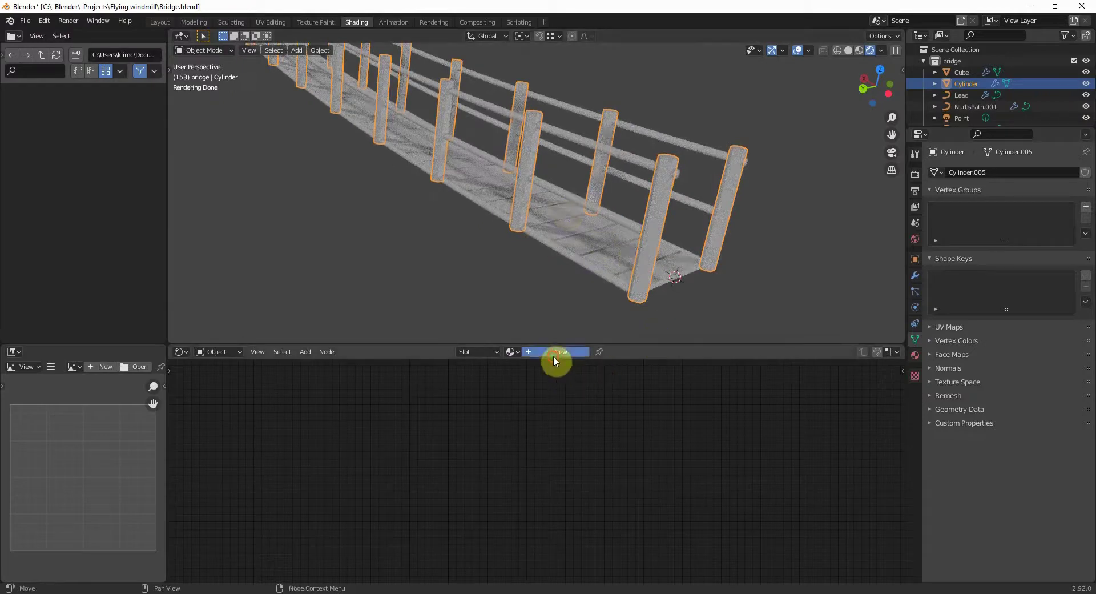
pyautogui.click(523, 411)
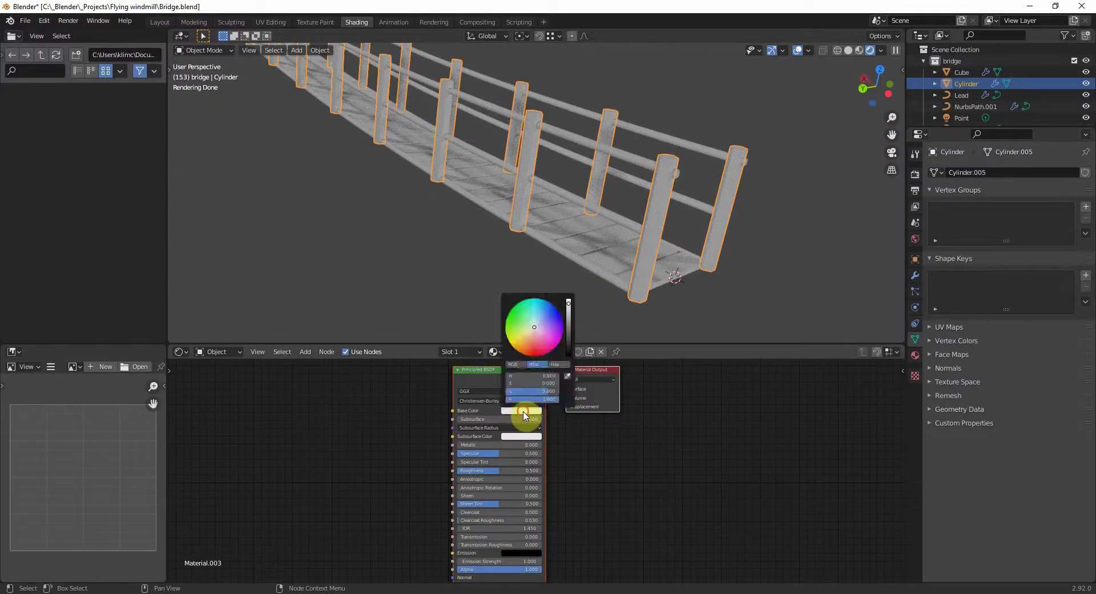
pyautogui.click(528, 345)
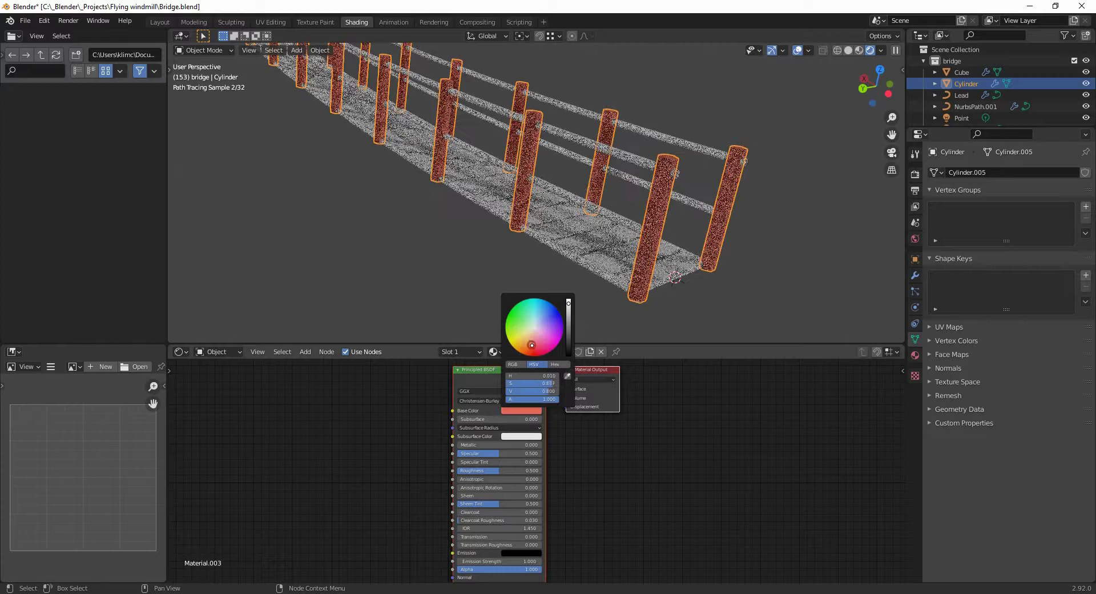
pyautogui.moveTo(569, 311); pyautogui.dragTo(568, 334)
# Give the Cube plank deck a new material with an orange base colour.
pyautogui.click(580, 237)
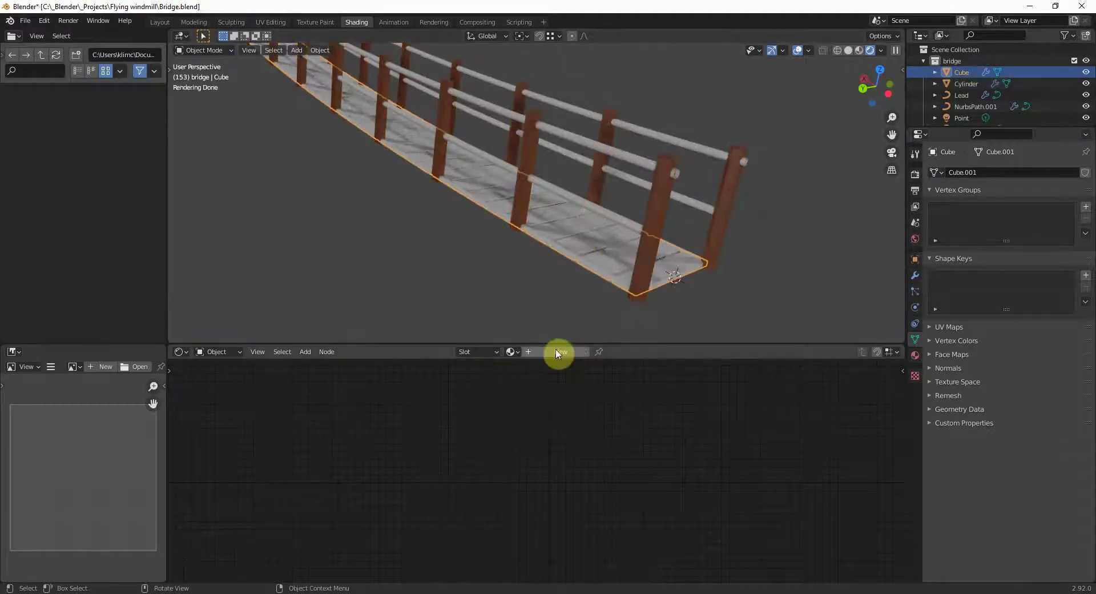
pyautogui.click(551, 351)
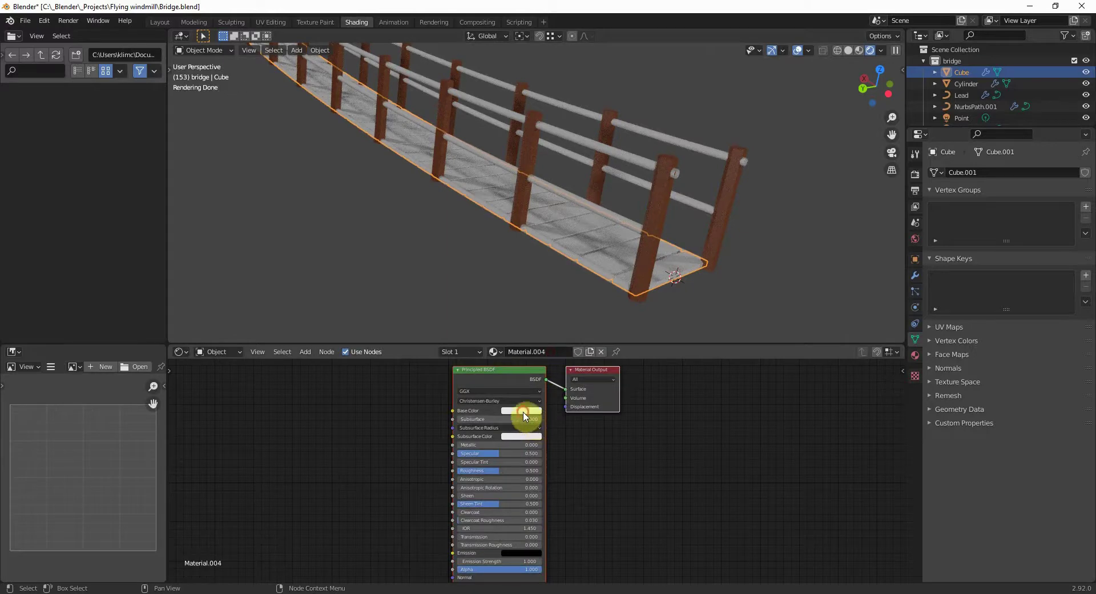
pyautogui.click(523, 411)
pyautogui.click(525, 343)
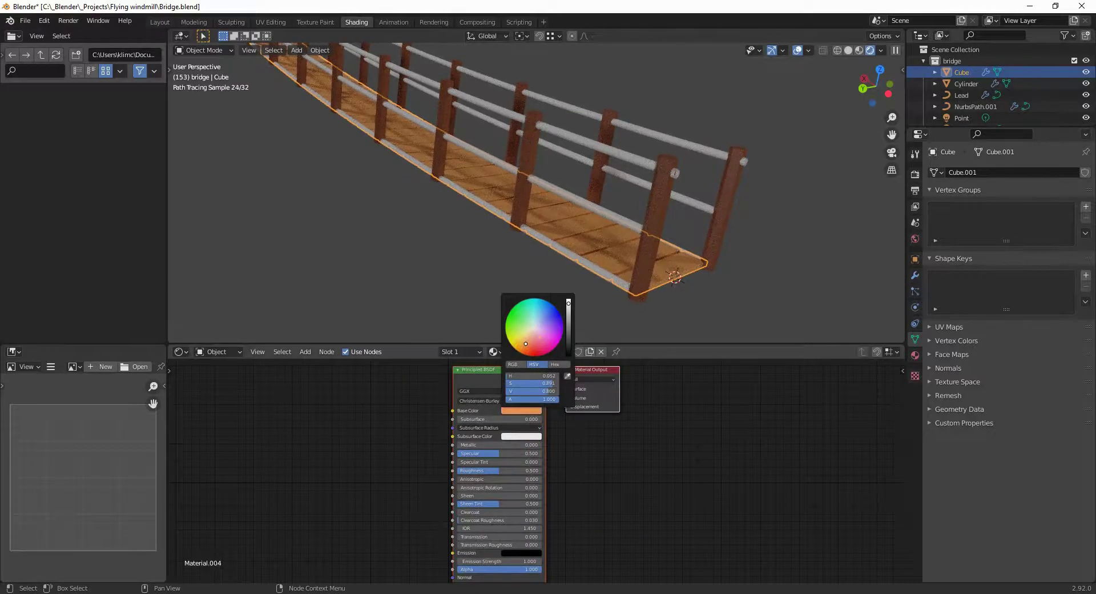
# Give the NurbsPath.001 railings their own new Material.005 with a pale cream base colour.
pyautogui.click(622, 157)
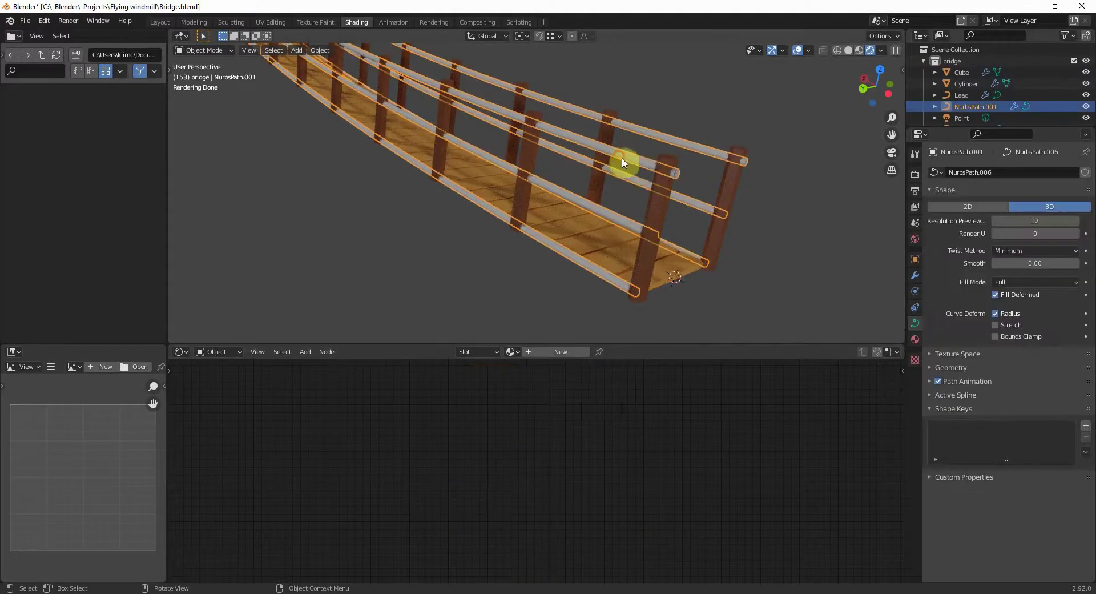
pyautogui.click(513, 353)
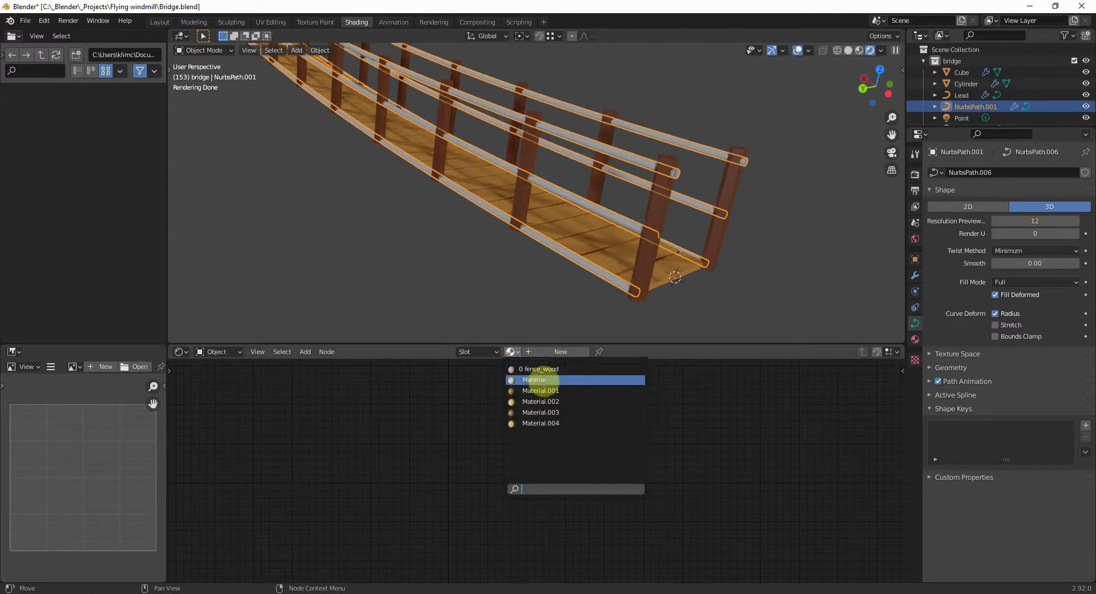
pyautogui.click(551, 365)
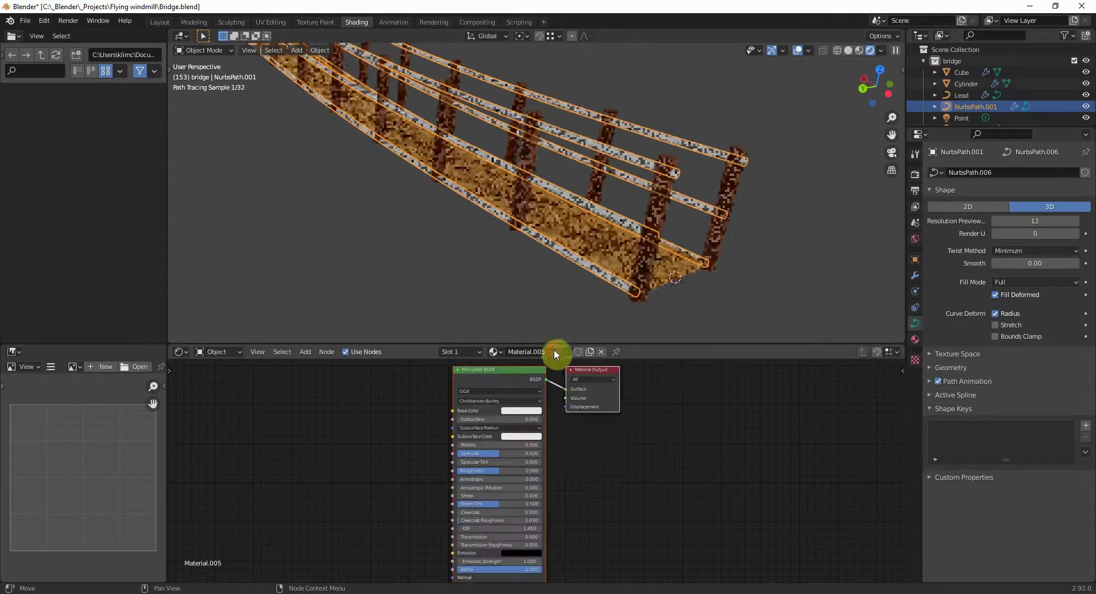
pyautogui.click(524, 411)
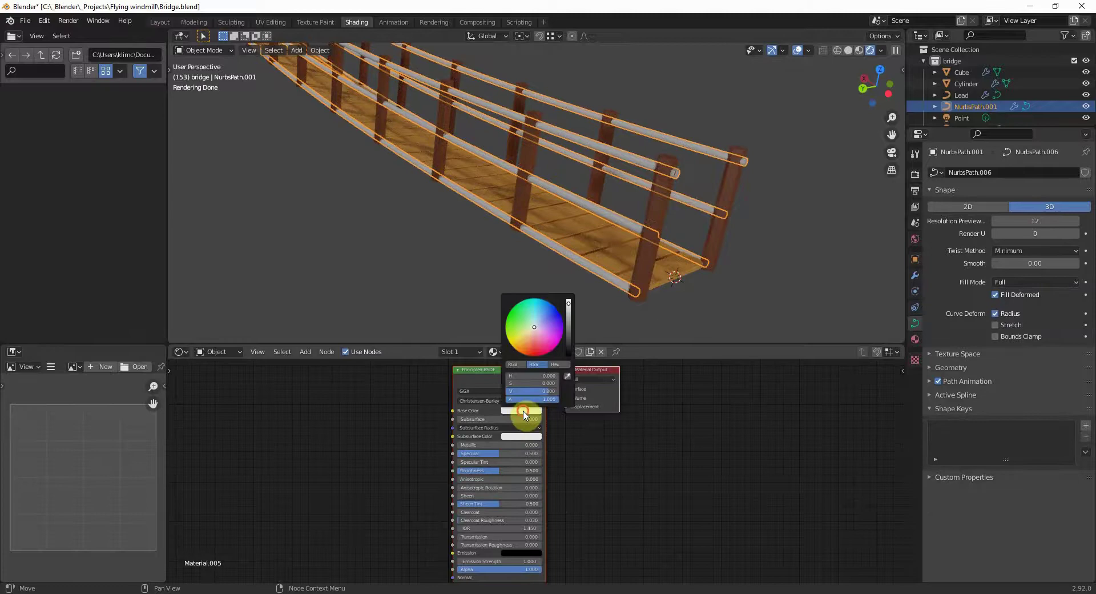
pyautogui.moveTo(526, 336); pyautogui.dragTo(529, 331)
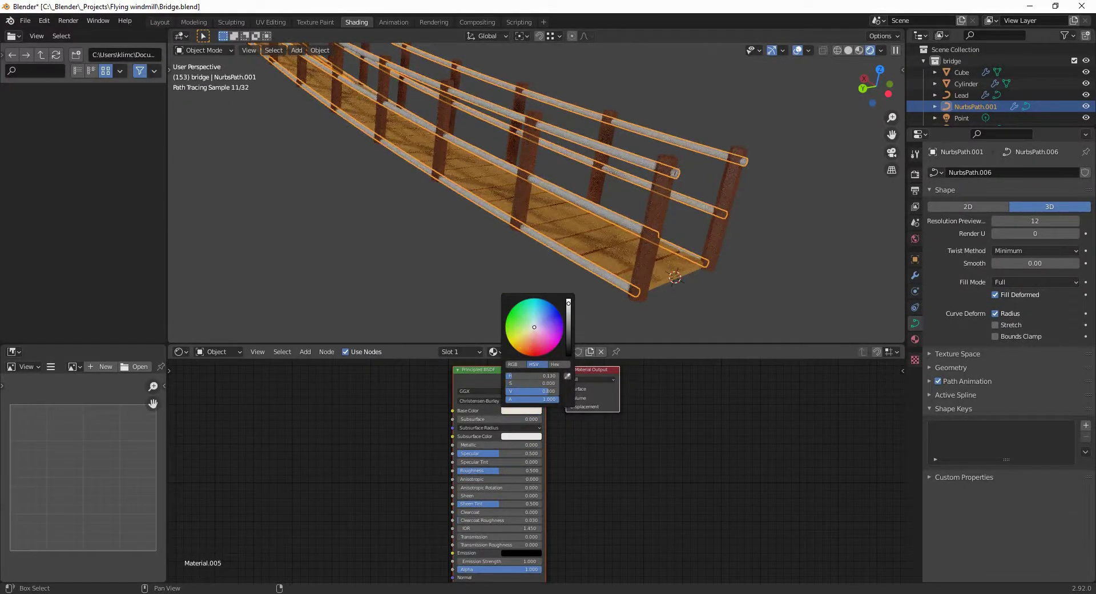
pyautogui.scroll(4, 515, 403)
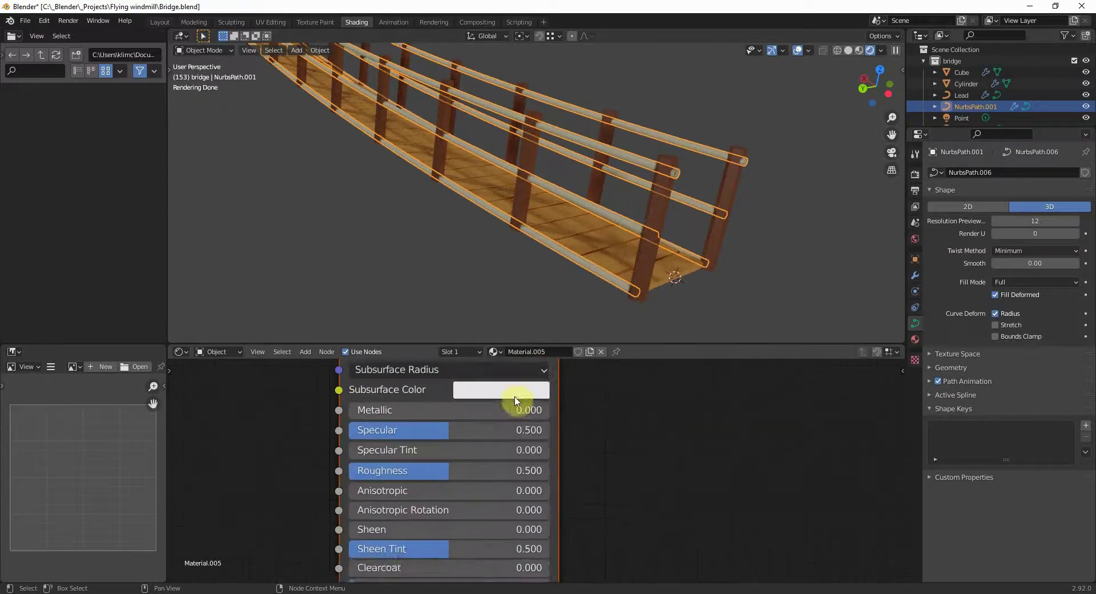
pyautogui.moveTo(516, 399); pyautogui.dragTo(527, 466, button='middle')
pyautogui.click(529, 395)
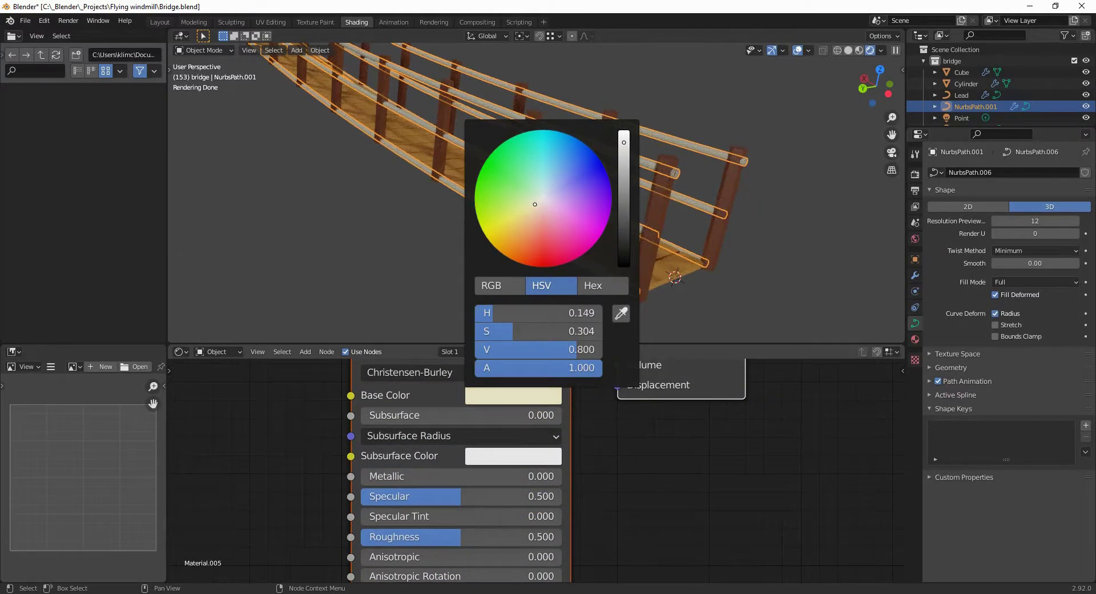
pyautogui.click(759, 278)
pyautogui.moveTo(759, 278); pyautogui.dragTo(546, 249, button='middle')
# Play the bounce animation and view the bridge in Material Preview shading.
pyautogui.press('space')
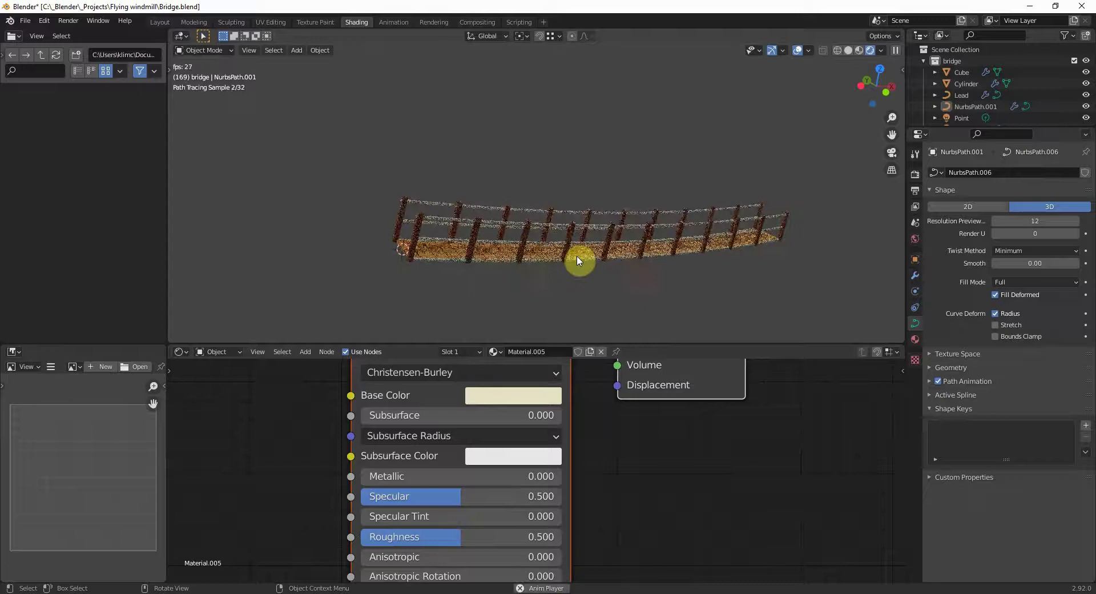
pyautogui.press('z')
pyautogui.click(682, 376)
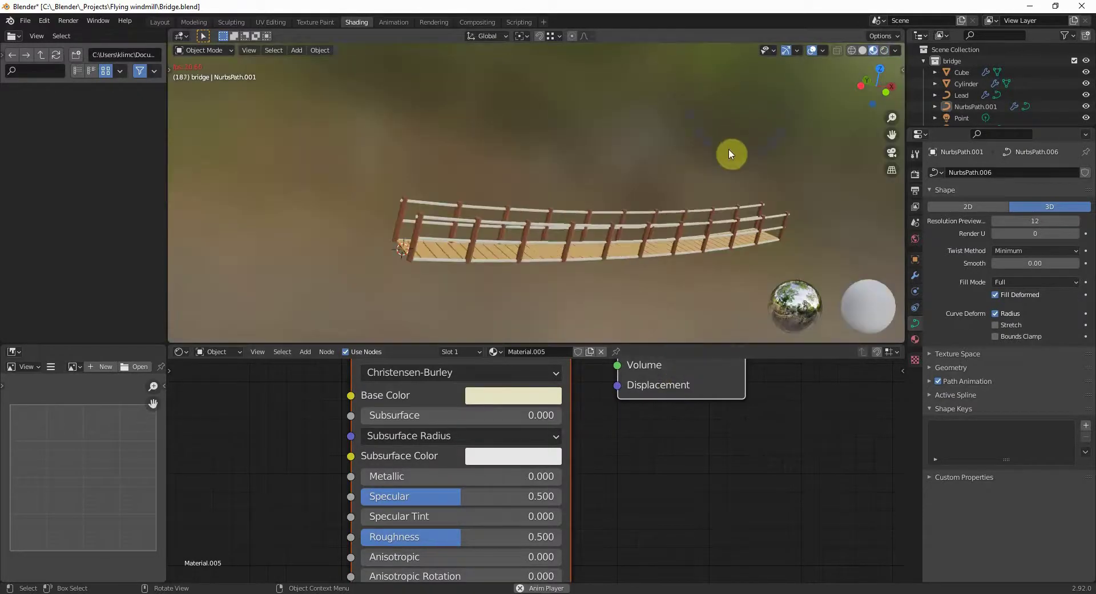
pyautogui.moveTo(617, 240); pyautogui.dragTo(506, 225, button='middle')
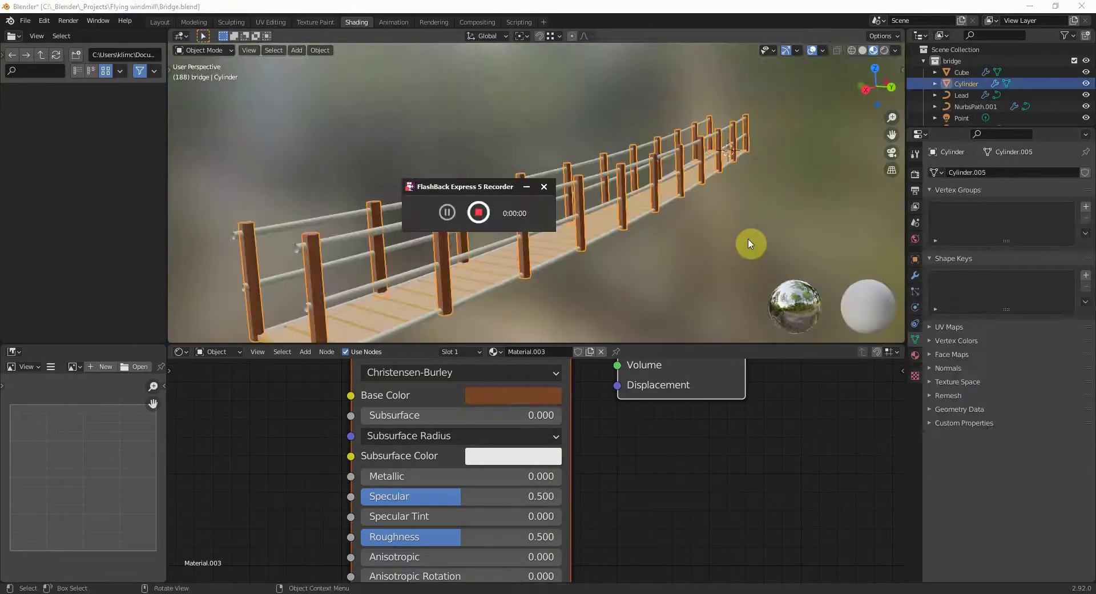